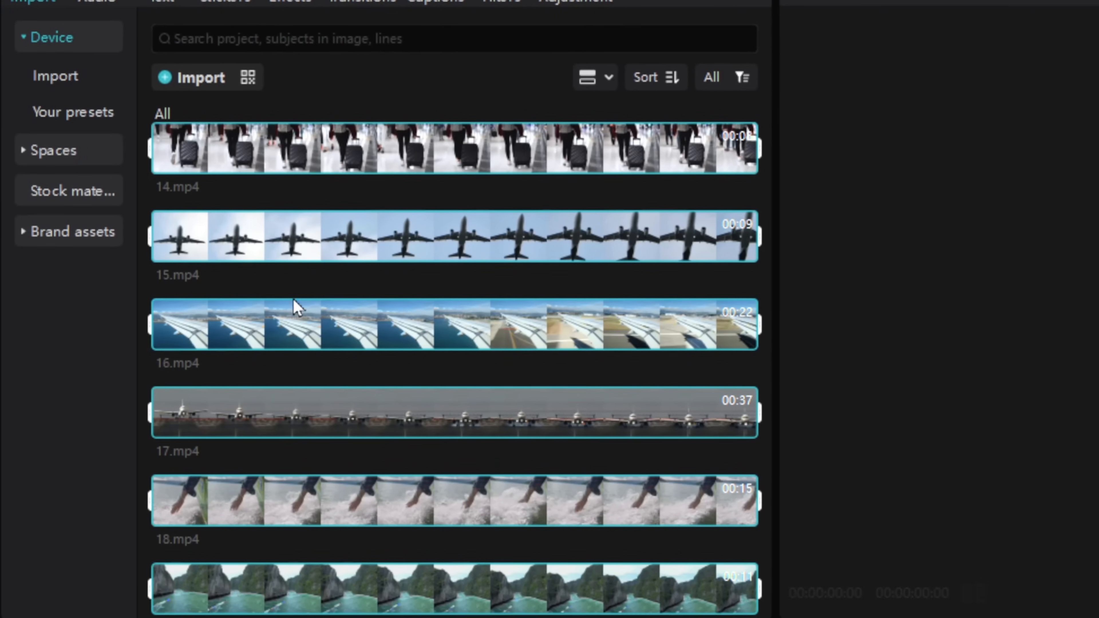
- Place the clip "Untitled design (5).mp4" at the start of the empty timeline and play back its first seconds
scroll(389, 355, down, 5)
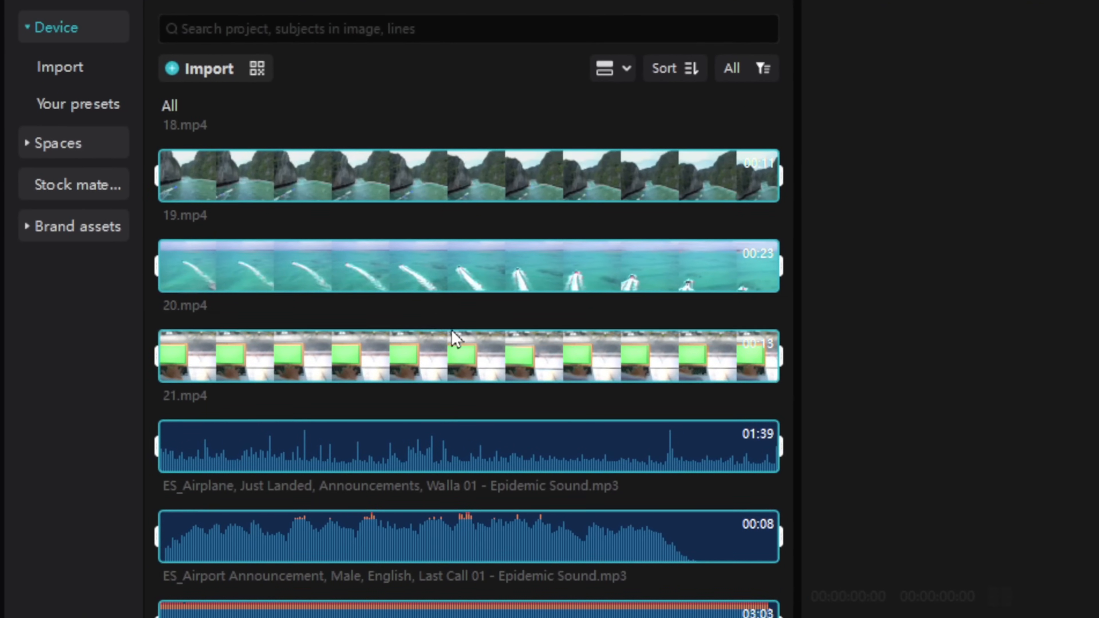
scroll(462, 389, down, 4)
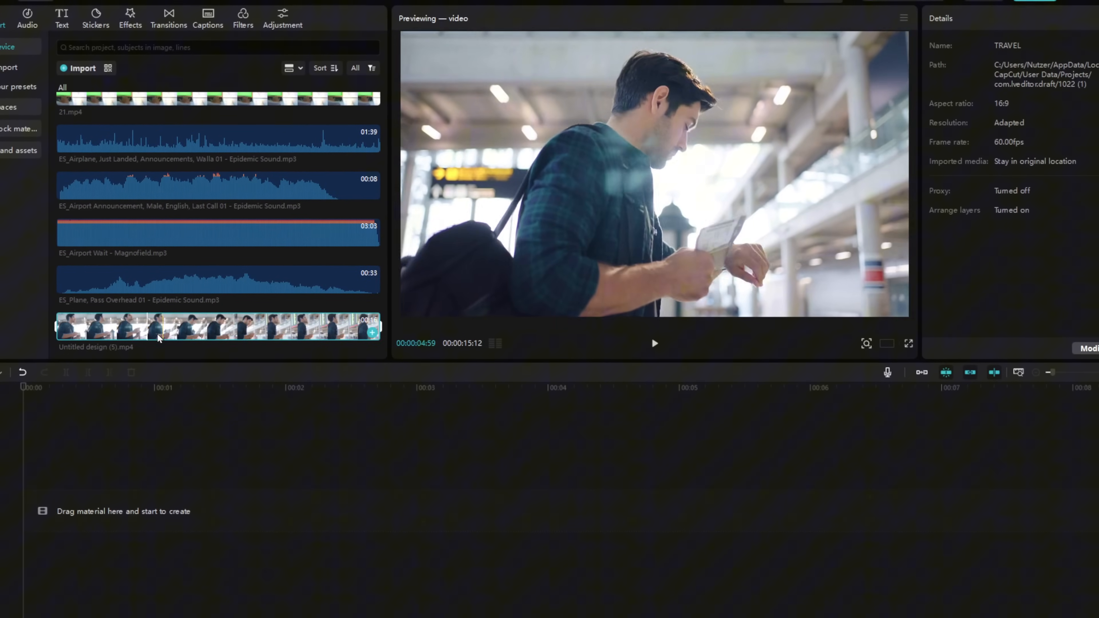
drag(158, 338, 104, 515)
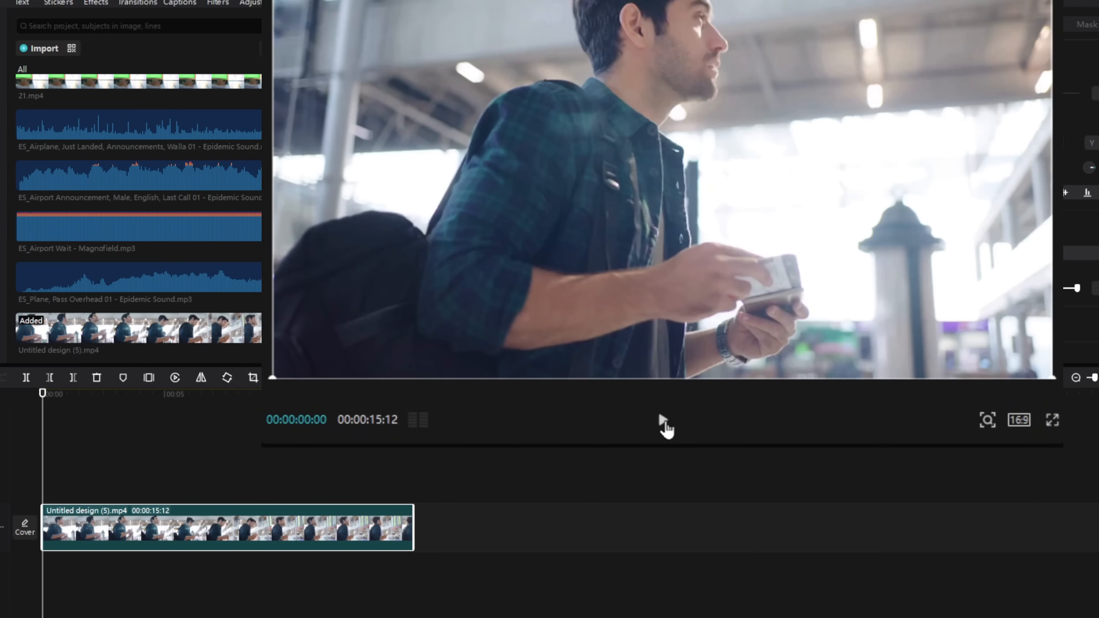
click(664, 423)
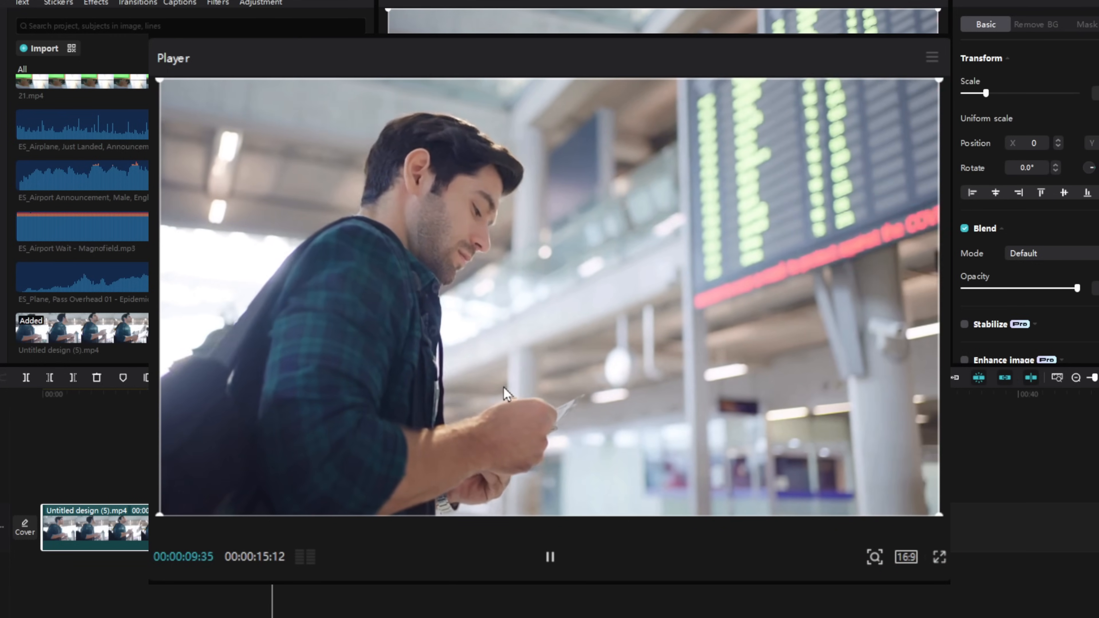
key(space)
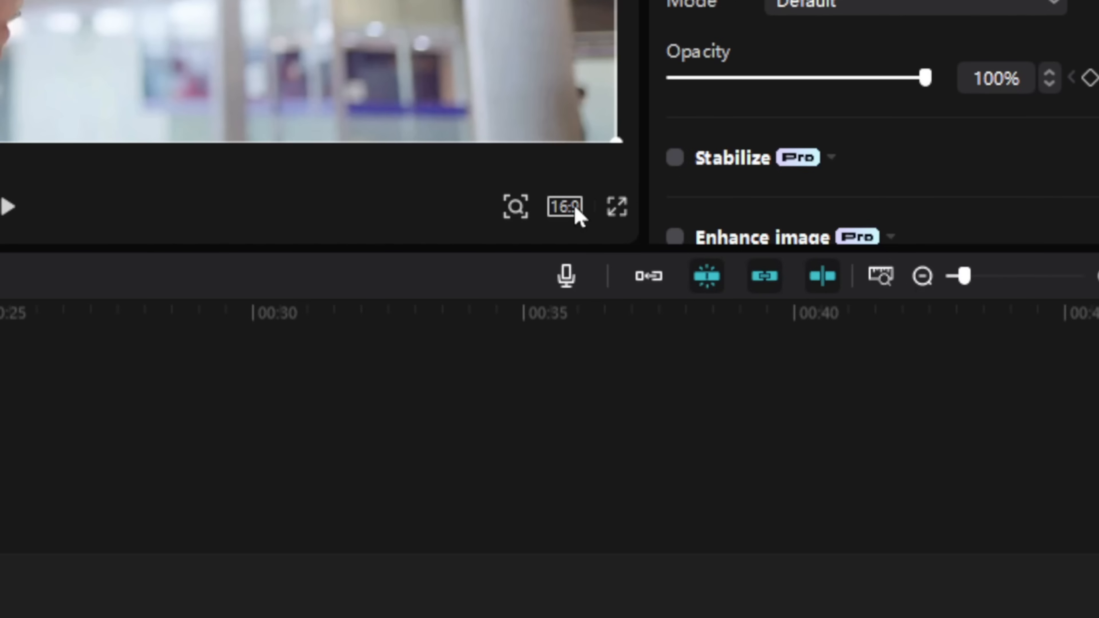
- Set the project's aspect ratio to 9:16 and enlarge the clip to a 320% scale
click(575, 207)
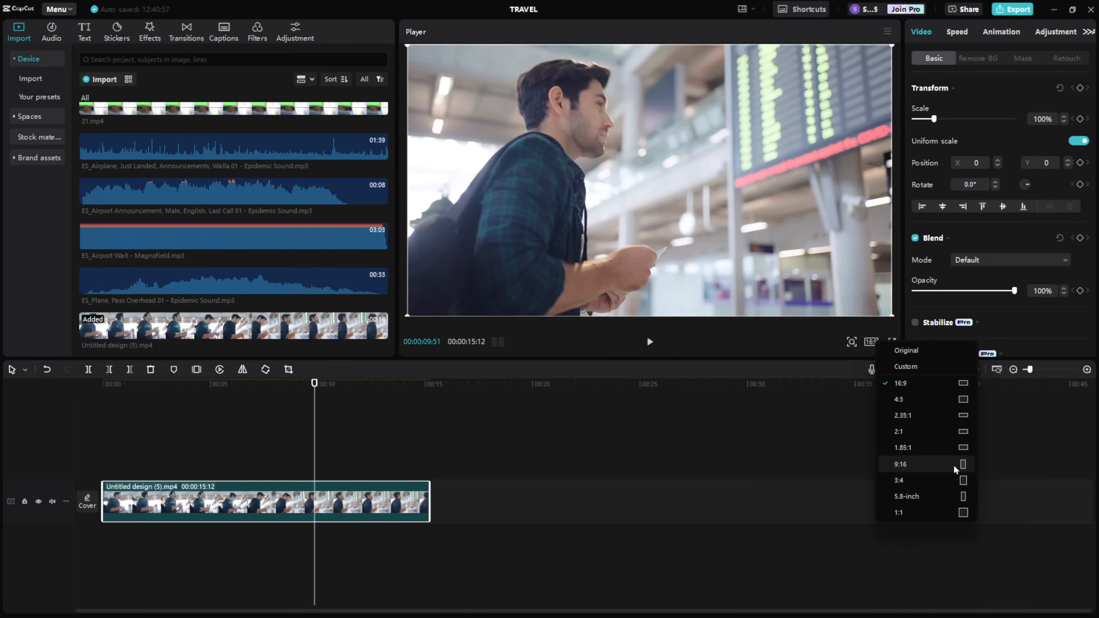
click(955, 465)
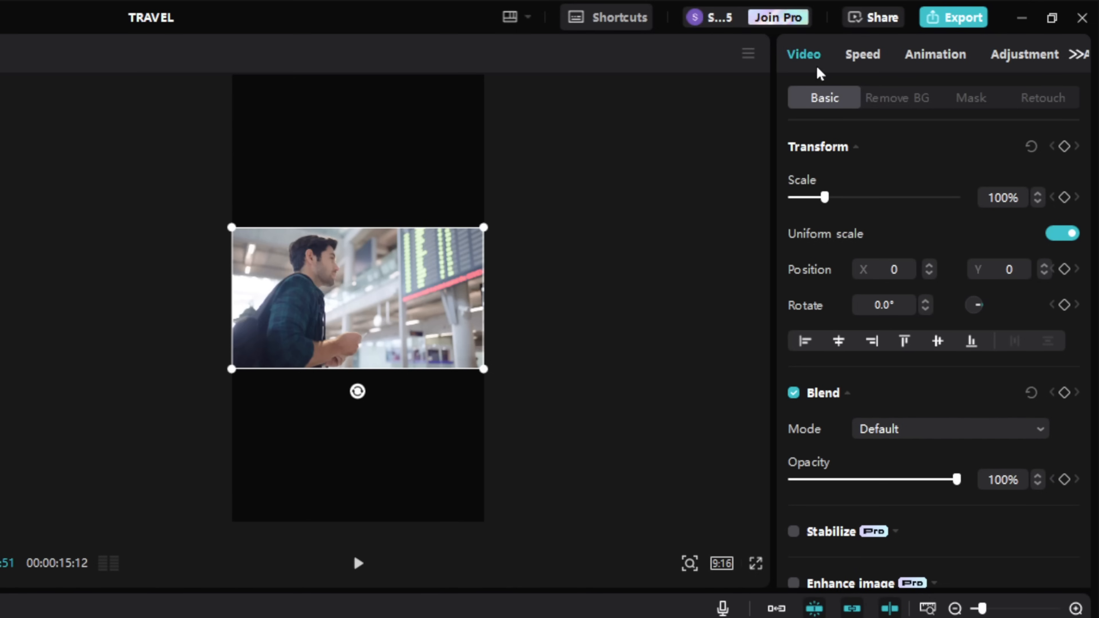
drag(824, 197, 904, 212)
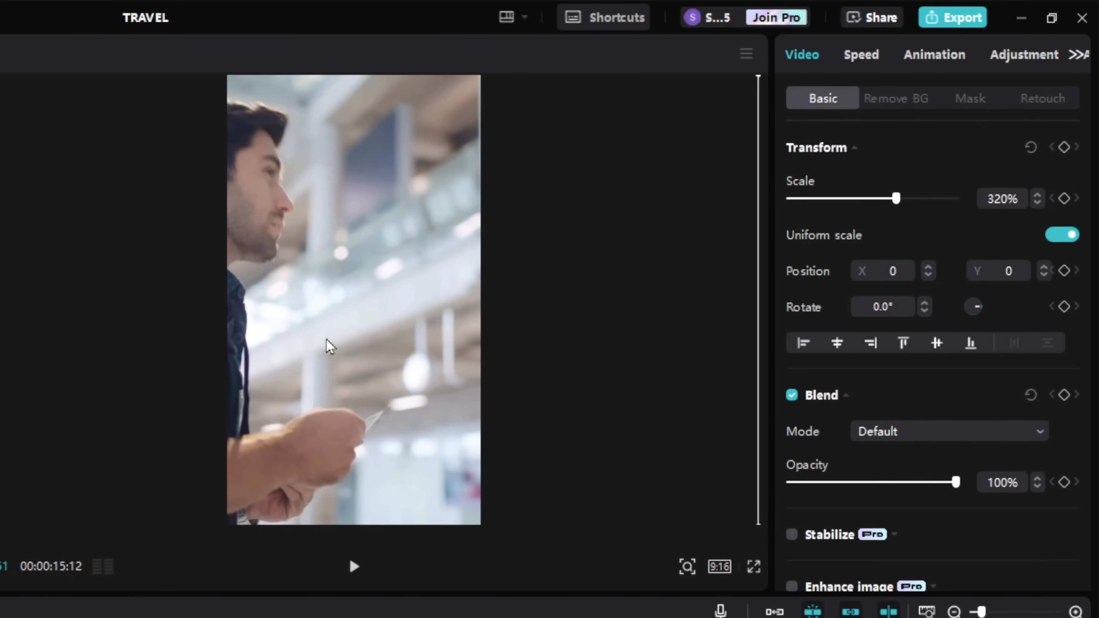
- Set the clip's X position to 500 and shift it freehand in the frame to about X 468, Y 24
mouse_move(246, 337)
mouse_down()
mouse_move(374, 338)
mouse_move(256, 336)
mouse_up()
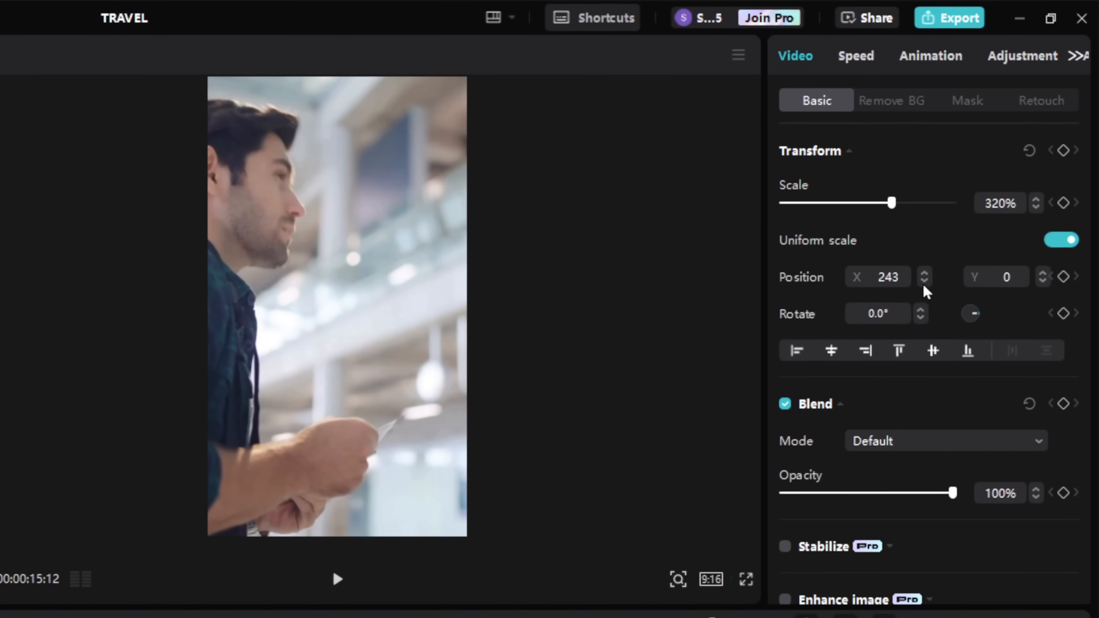
drag(924, 274, 910, 312)
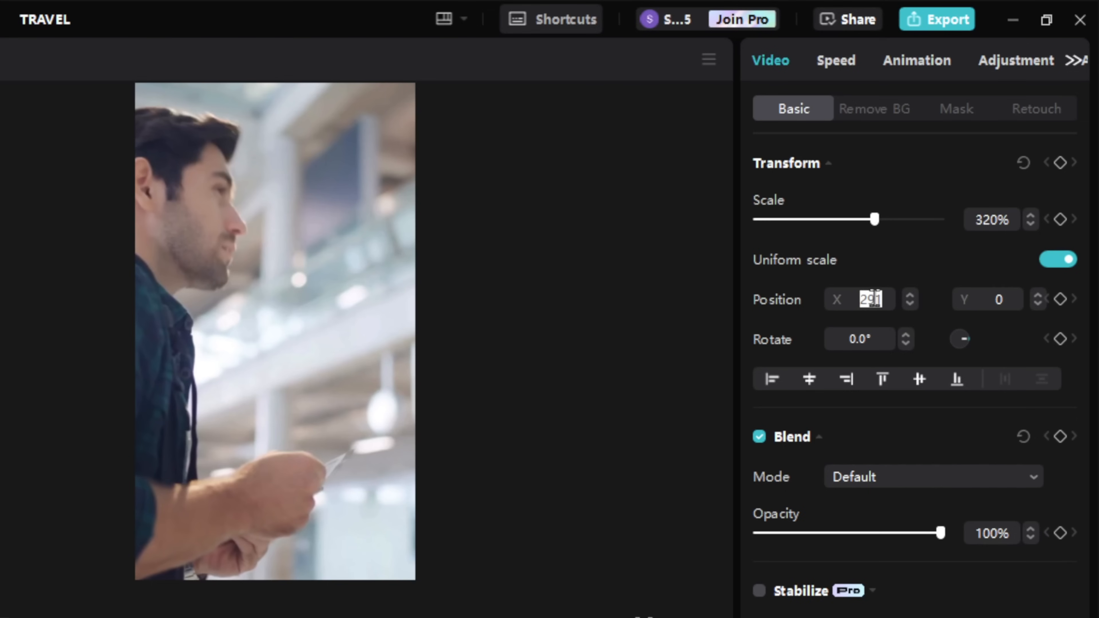
key(Return)
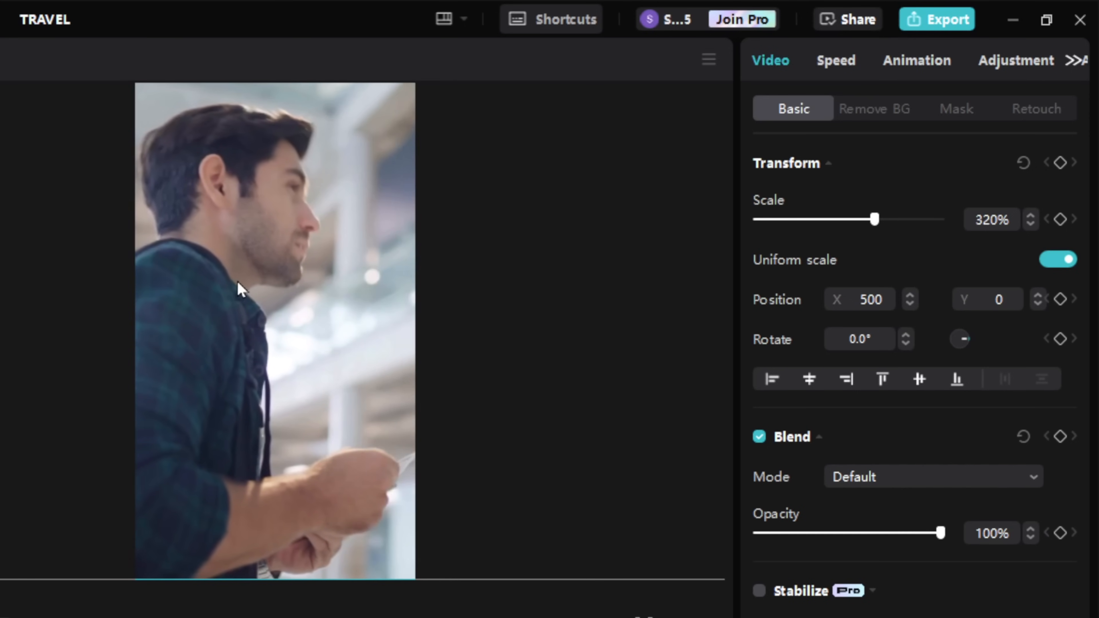
click(855, 339)
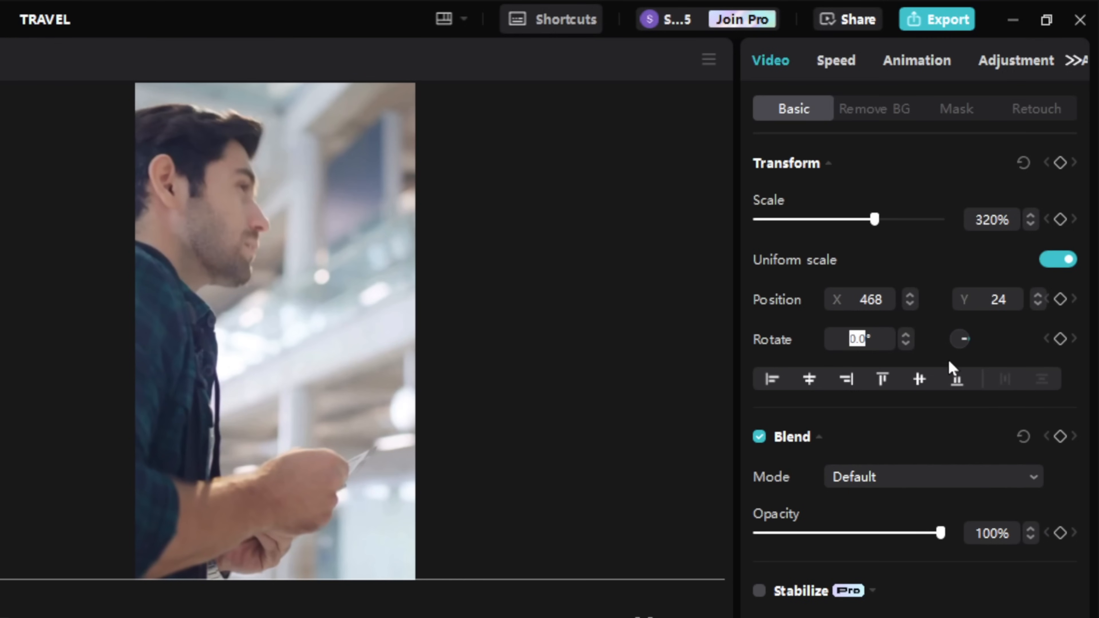
drag(964, 346, 970, 346)
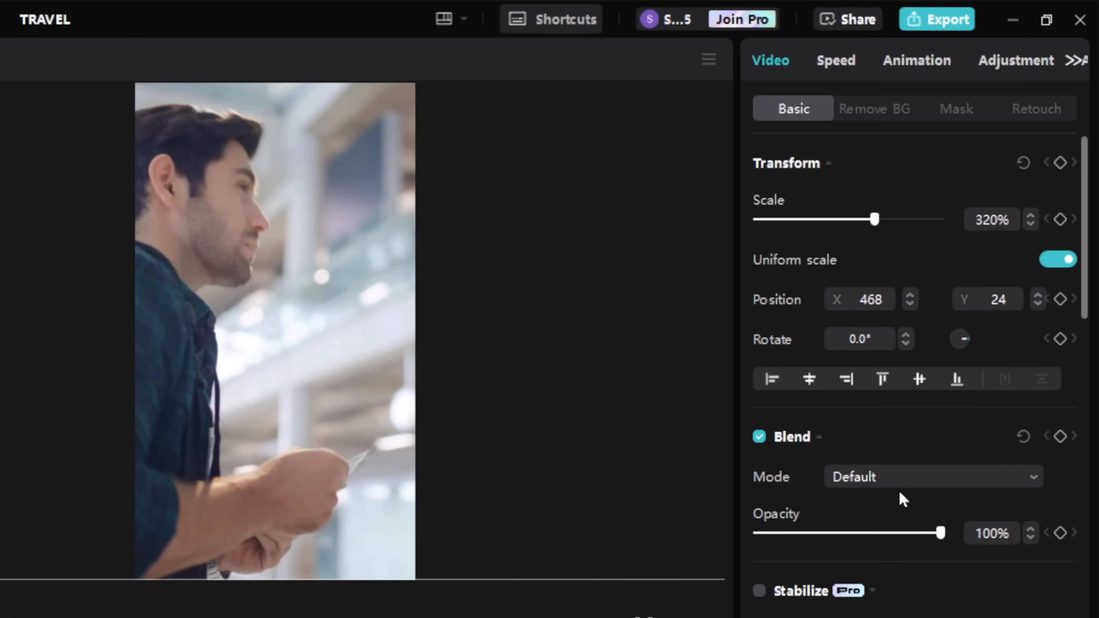
- Shrink the clip in the player to about 189% and reposition it at about X 811, Y 69
scroll(899, 489, down, 5)
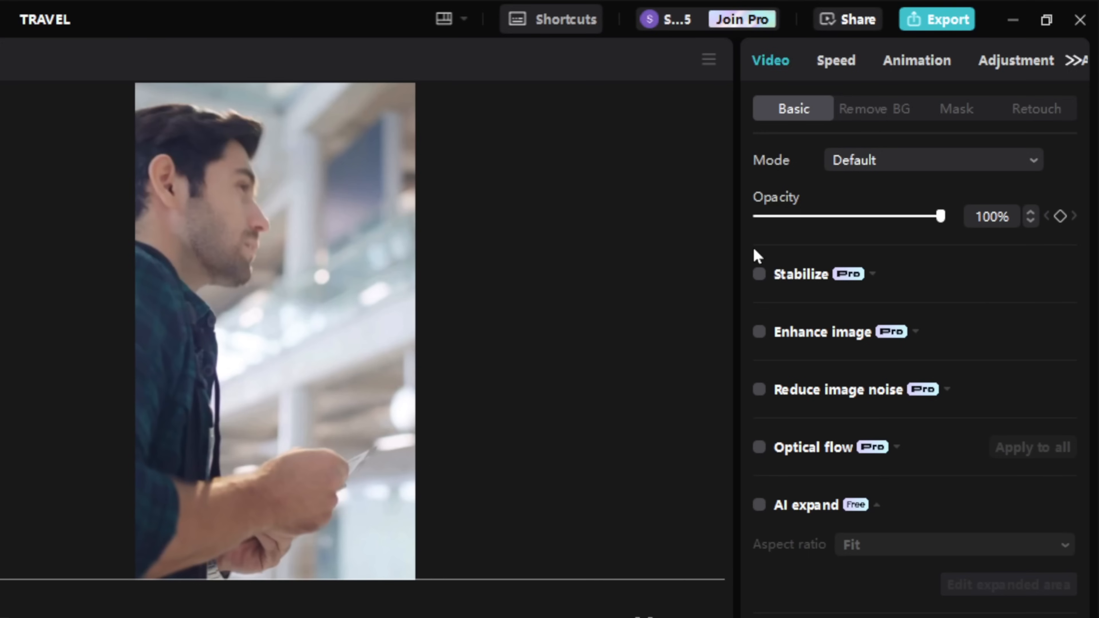
scroll(787, 411, down, 7)
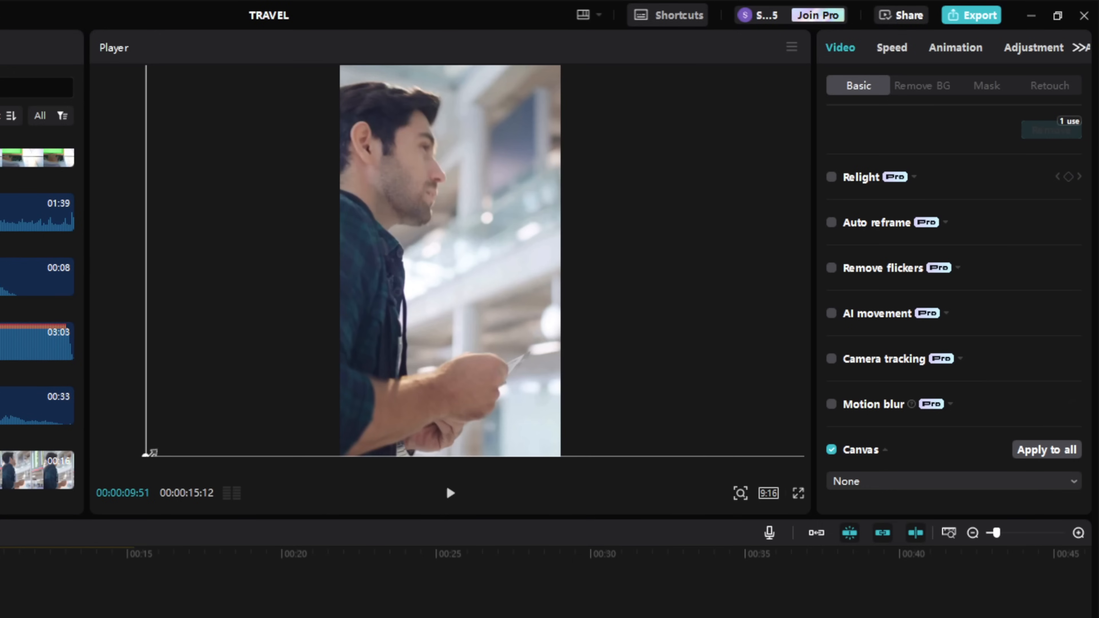
drag(149, 453, 354, 330)
drag(493, 323, 527, 318)
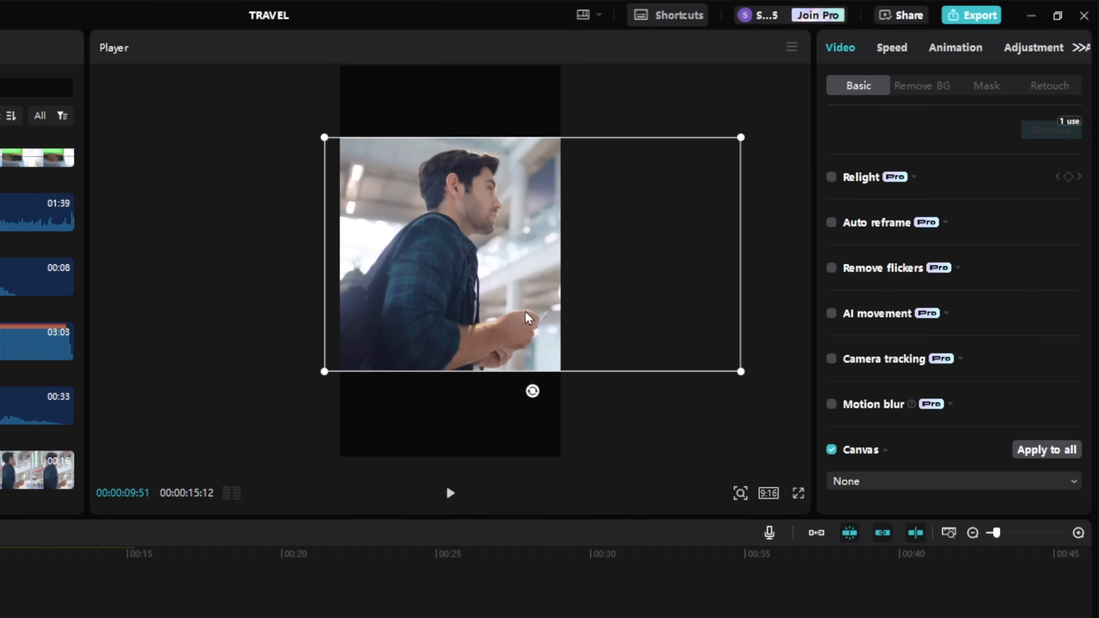
click(393, 94)
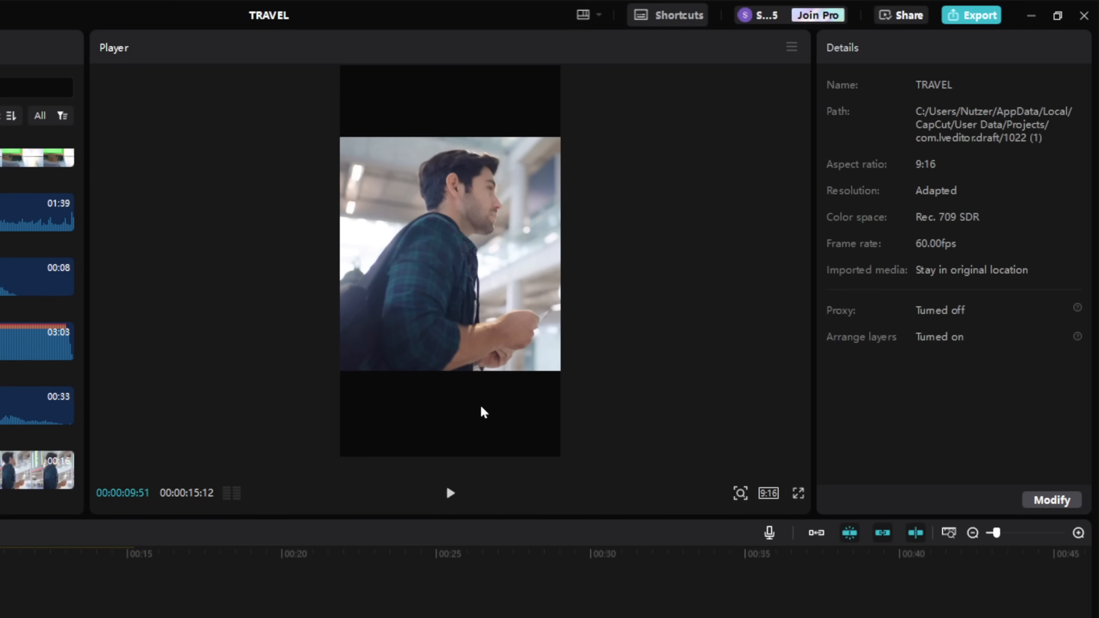
- Set the clip's canvas background to Blur and apply the fourth blur preset
click(503, 265)
scroll(885, 259, down, 10)
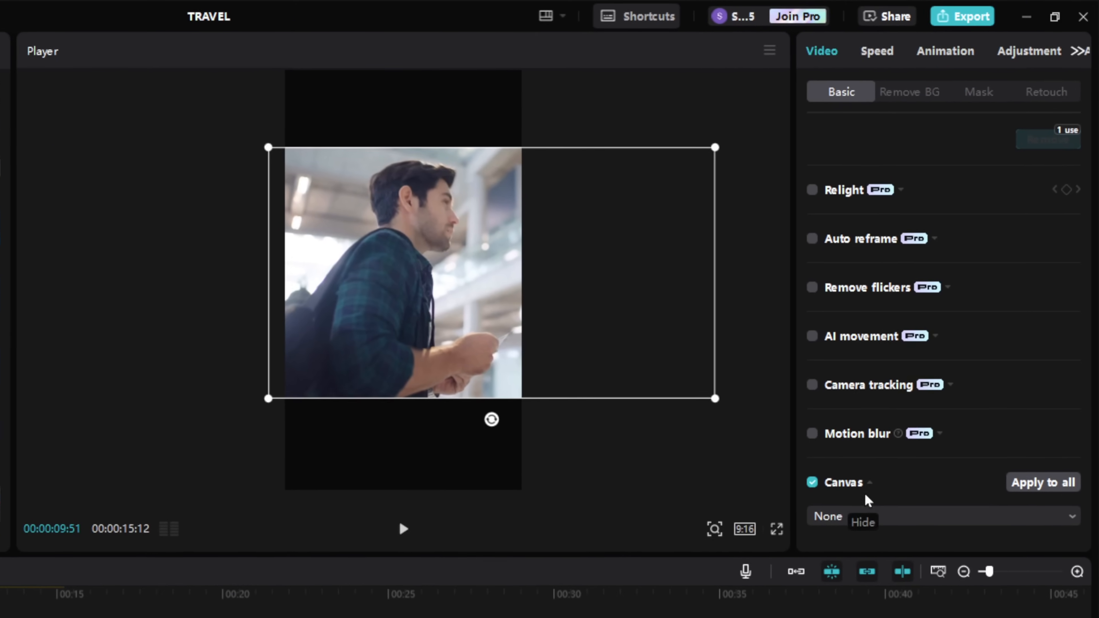
click(869, 518)
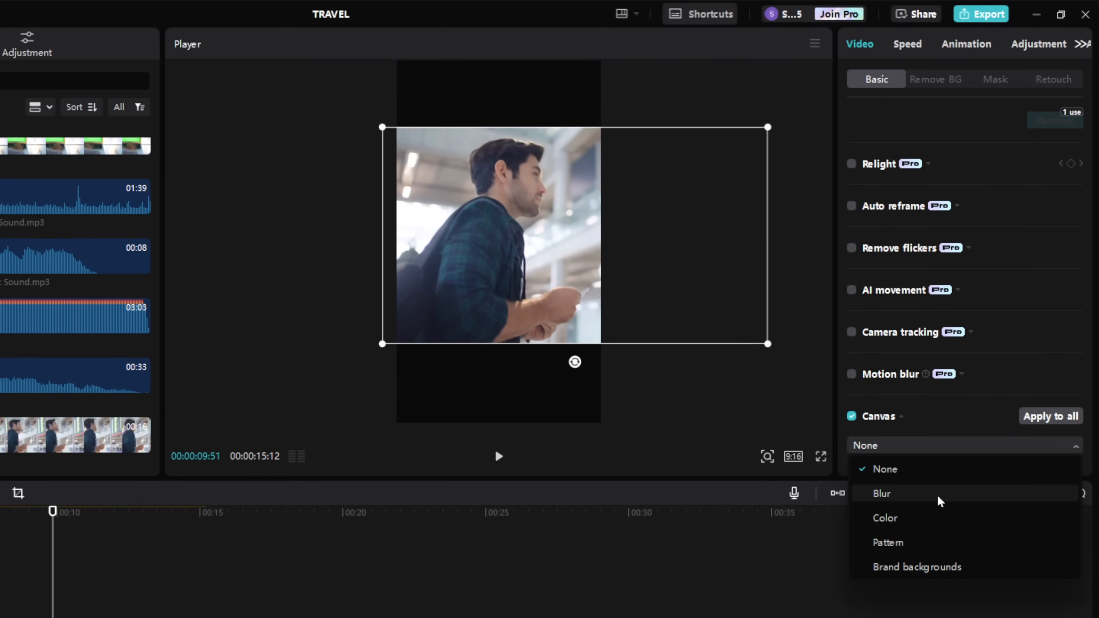
click(881, 493)
scroll(964, 452, down, 3)
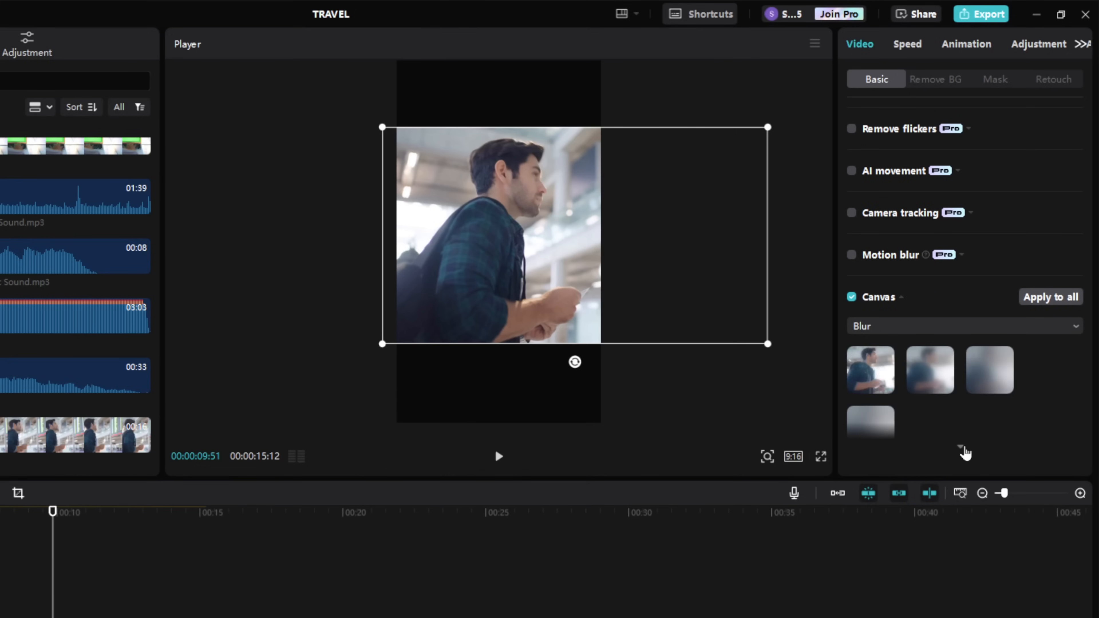
click(950, 380)
click(973, 387)
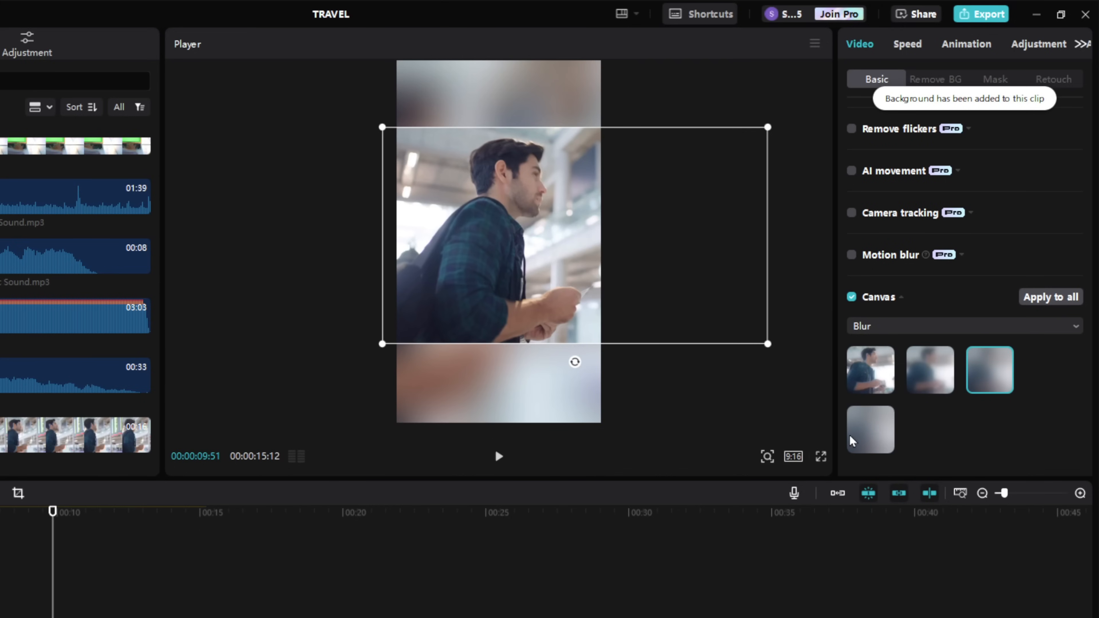
click(861, 440)
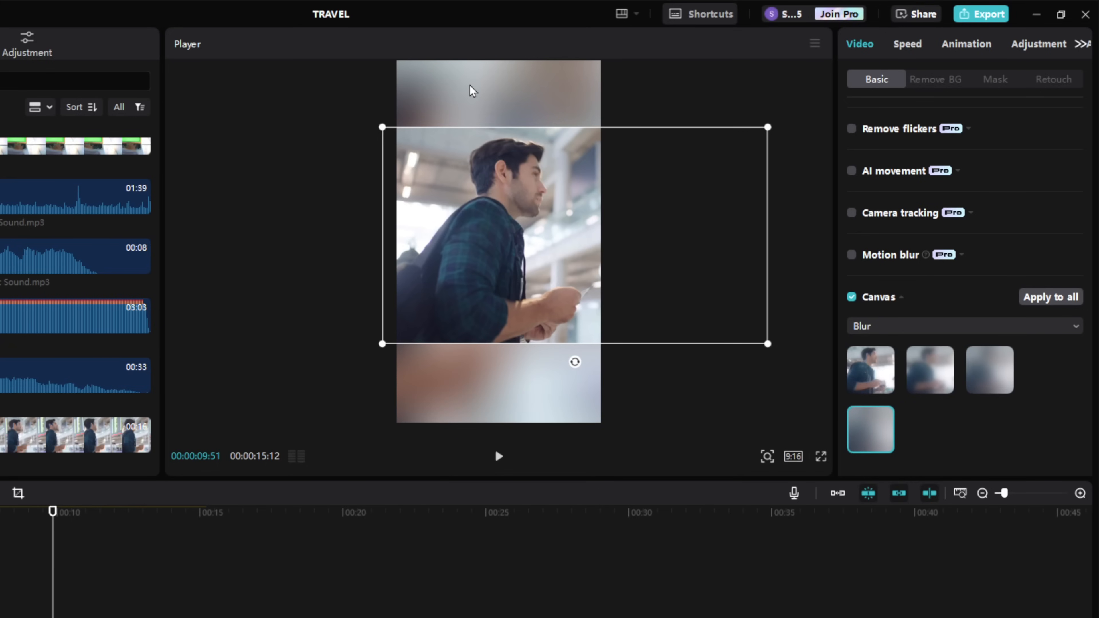
- Look through the clip's Speed, Animation, Adjustment and AI stylize settings and the available aspect ratios
click(912, 49)
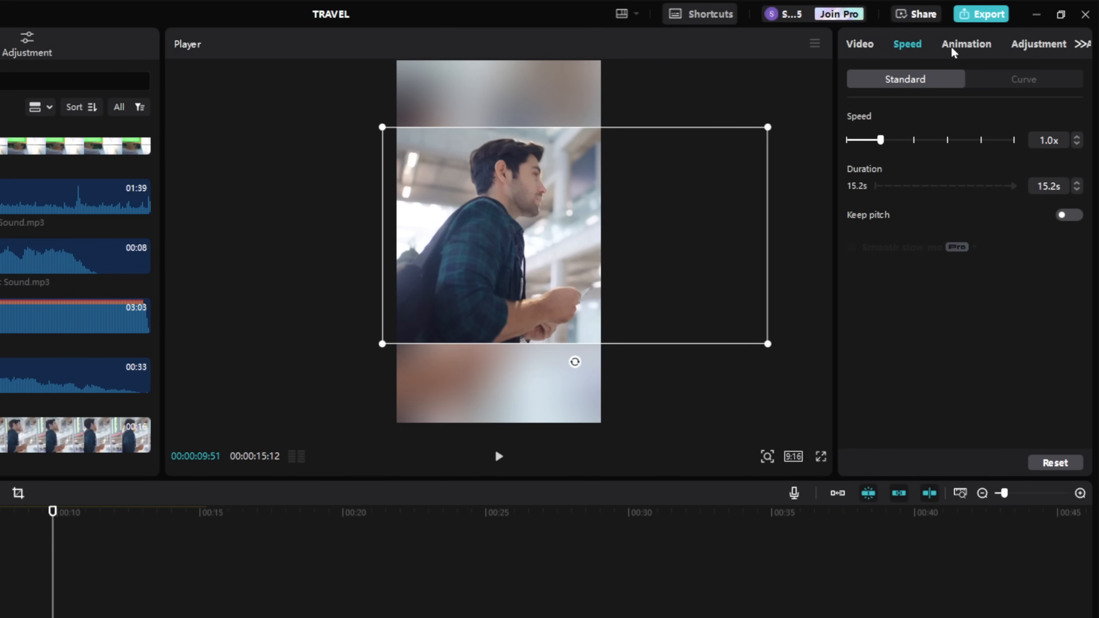
click(963, 49)
click(1030, 48)
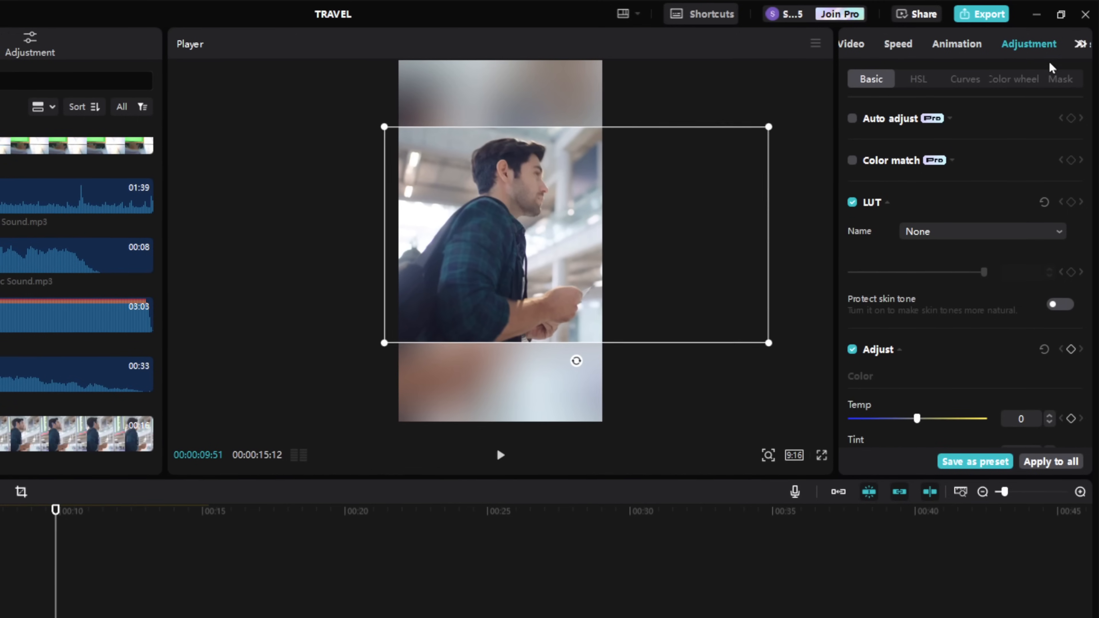
click(1082, 42)
click(1035, 42)
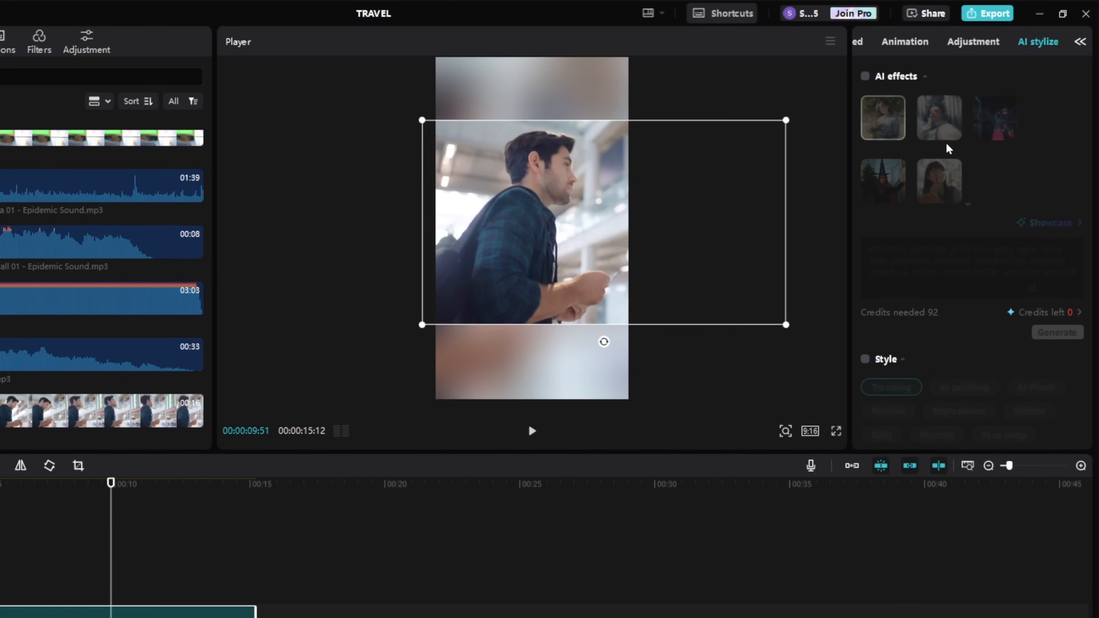
click(856, 43)
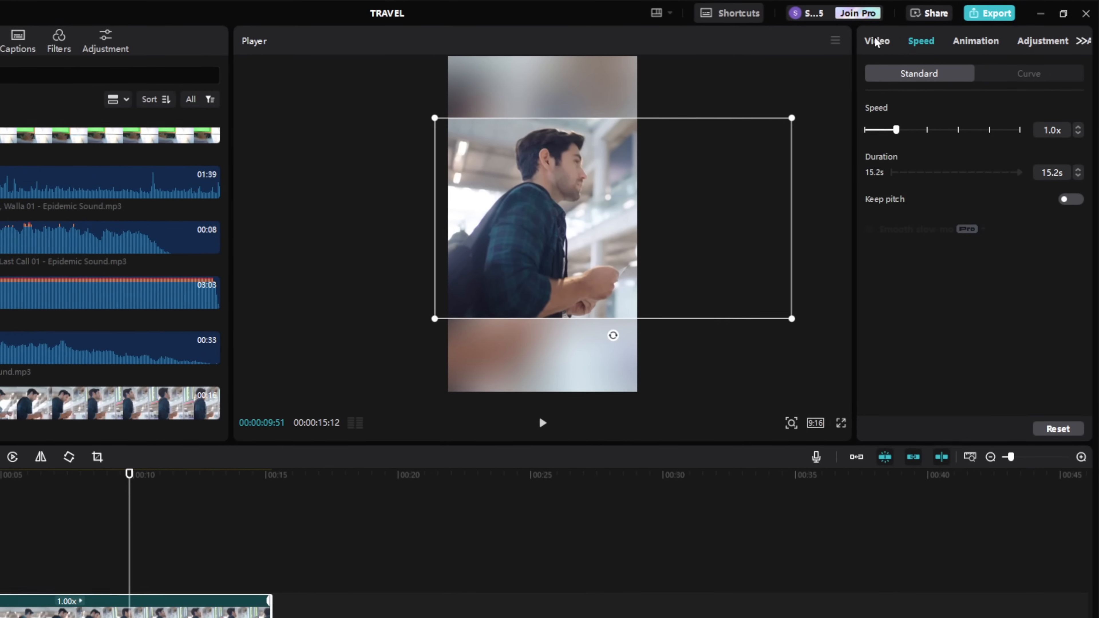
click(876, 41)
click(817, 419)
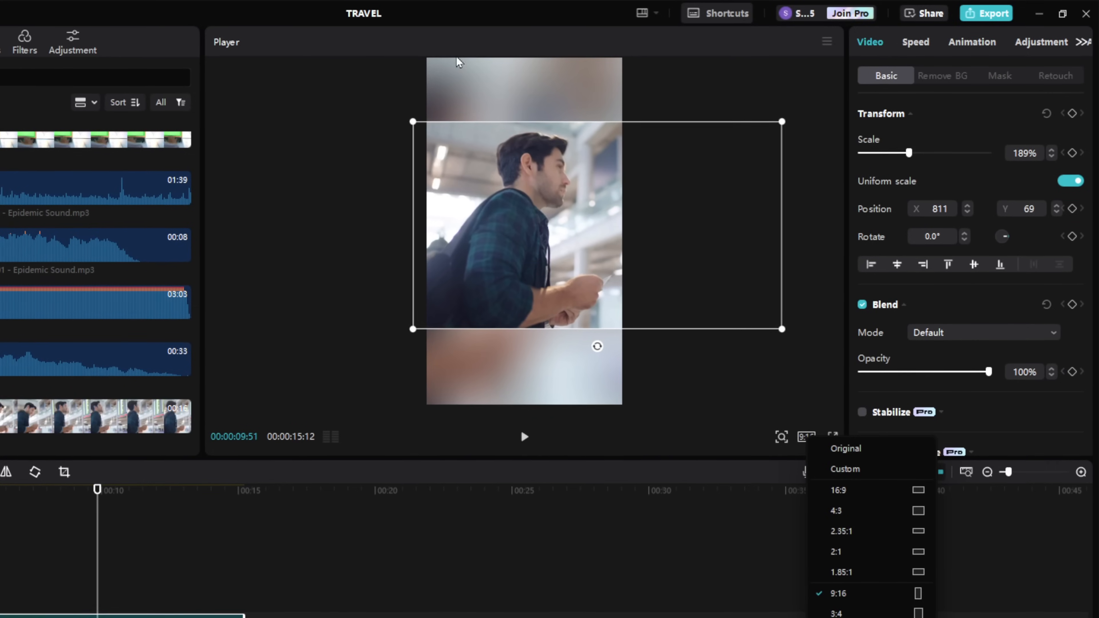
click(778, 401)
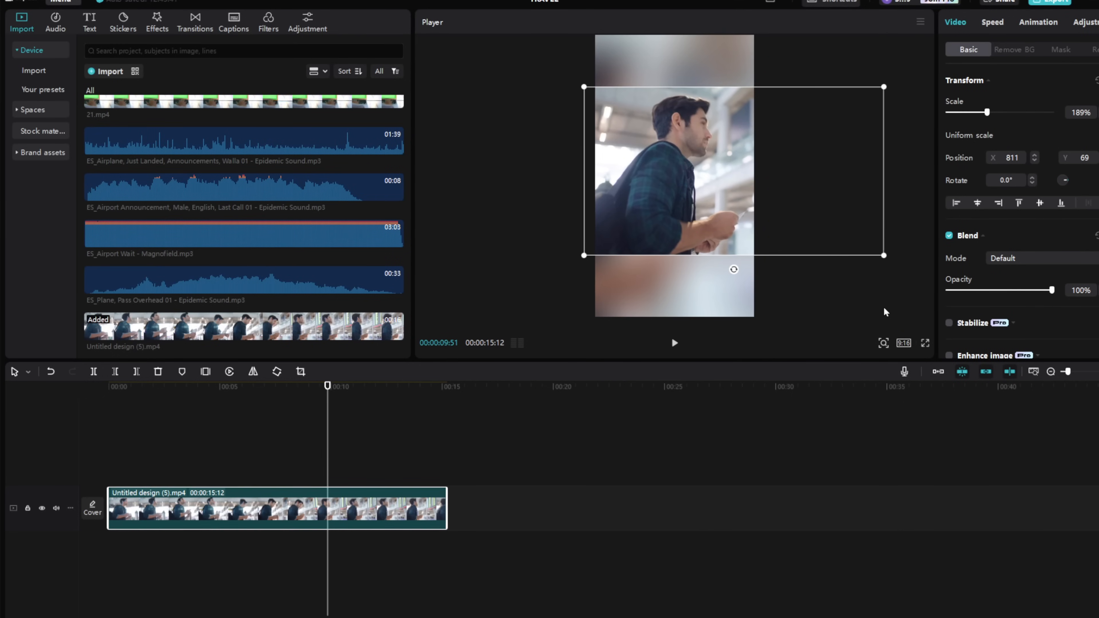
- Undo the canvas, scale, position and aspect ratio changes back to the 16:9 frame, trying redo once along the way
click(50, 373)
click(51, 371)
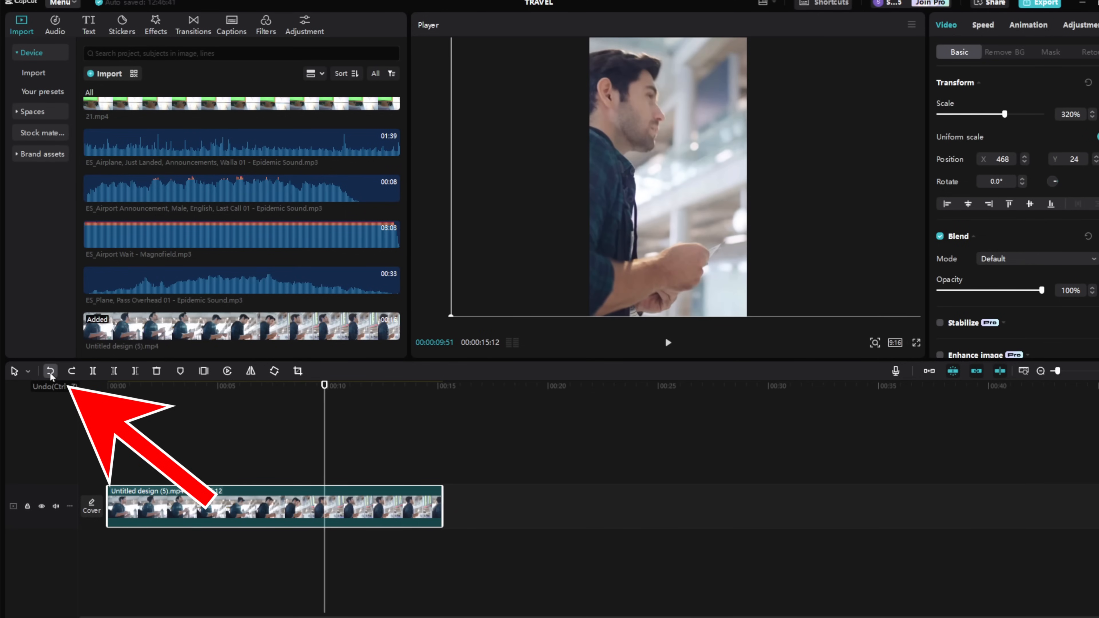
click(51, 371)
click(50, 371)
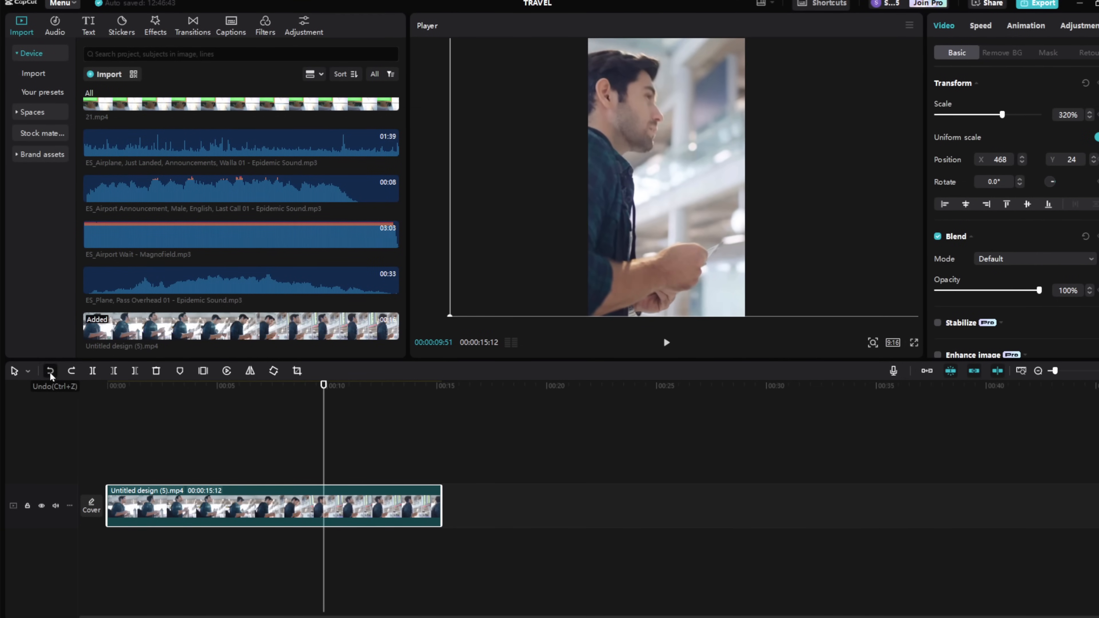
click(50, 371)
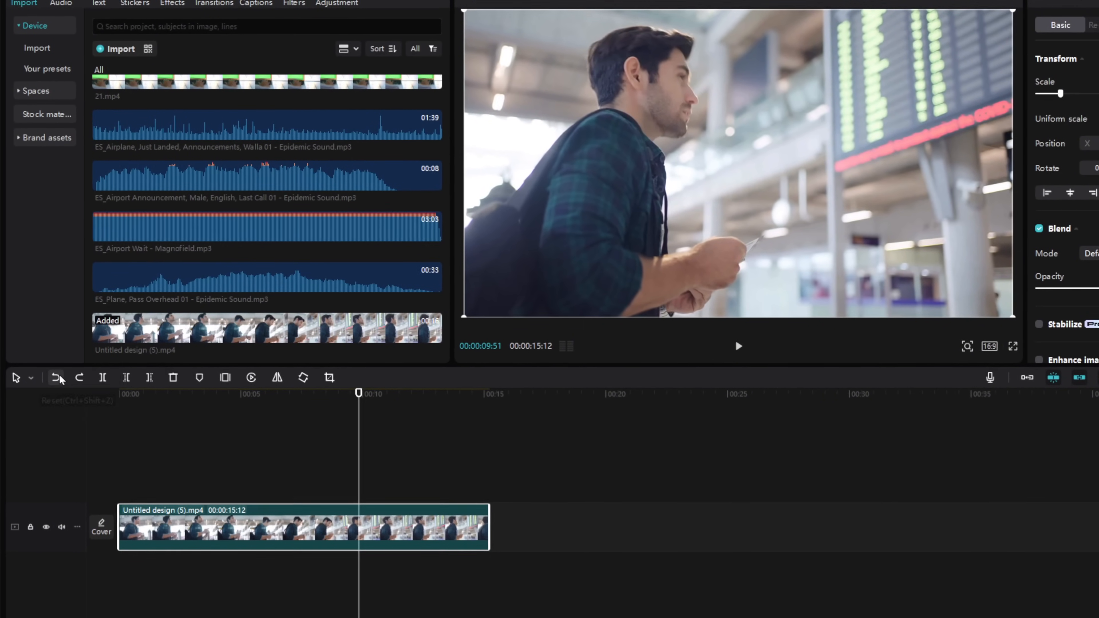
click(78, 377)
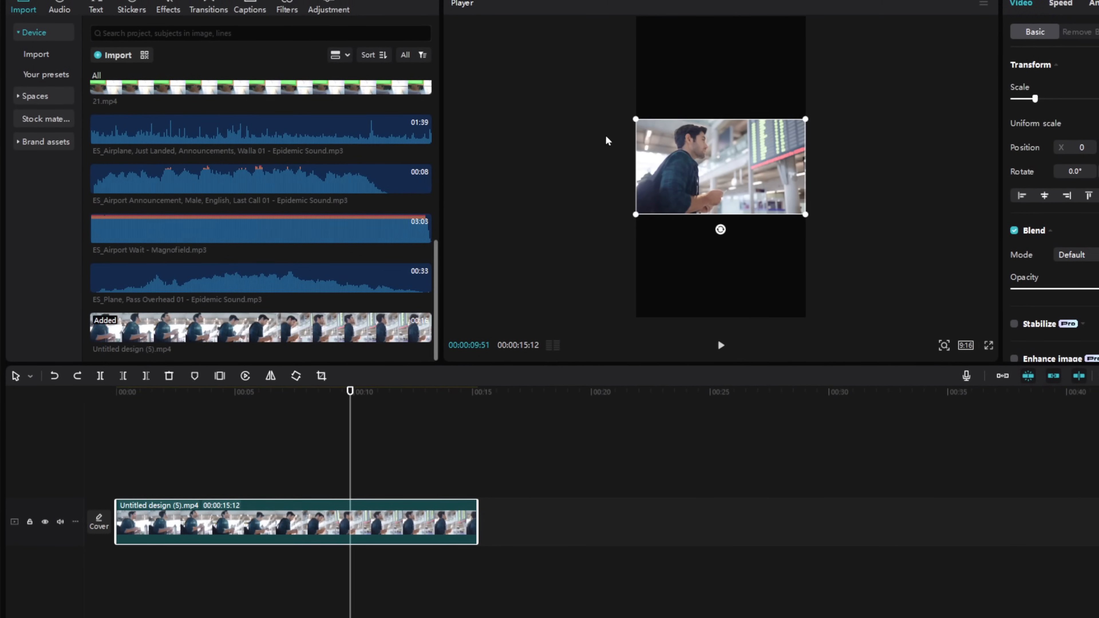
click(54, 375)
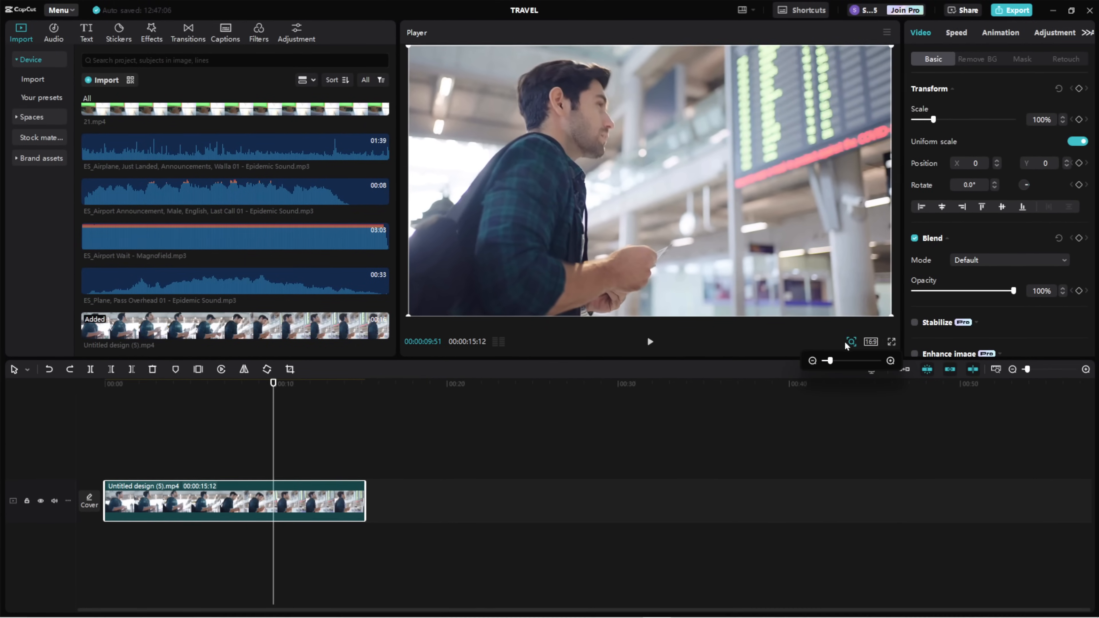
- Zoom the player preview out slightly and move the playhead to 00:00:06:46
drag(830, 360, 825, 362)
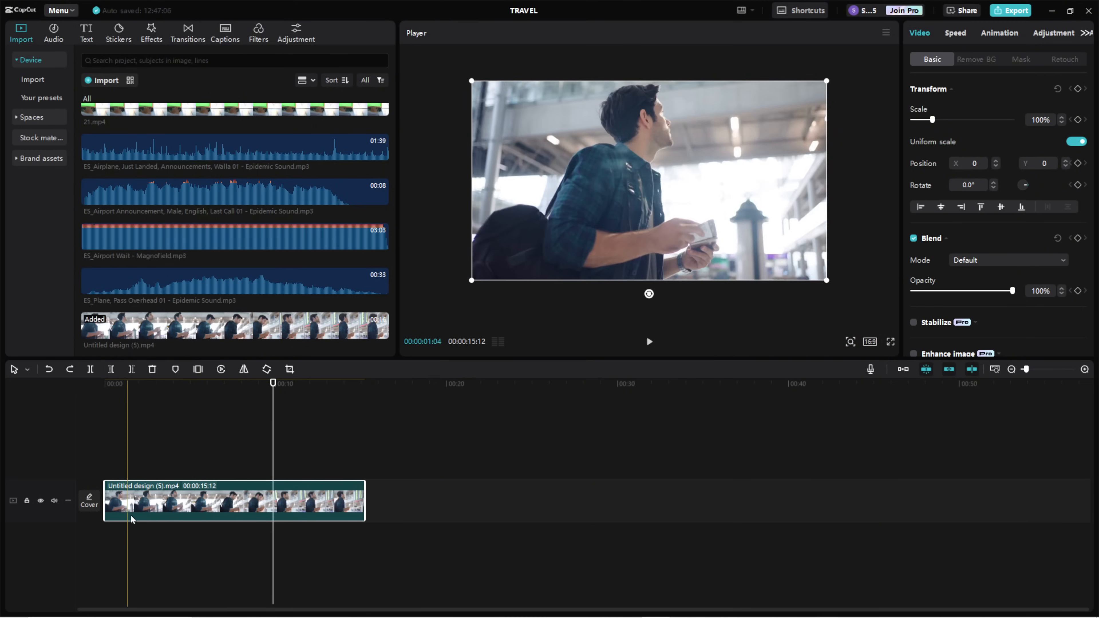
click(221, 466)
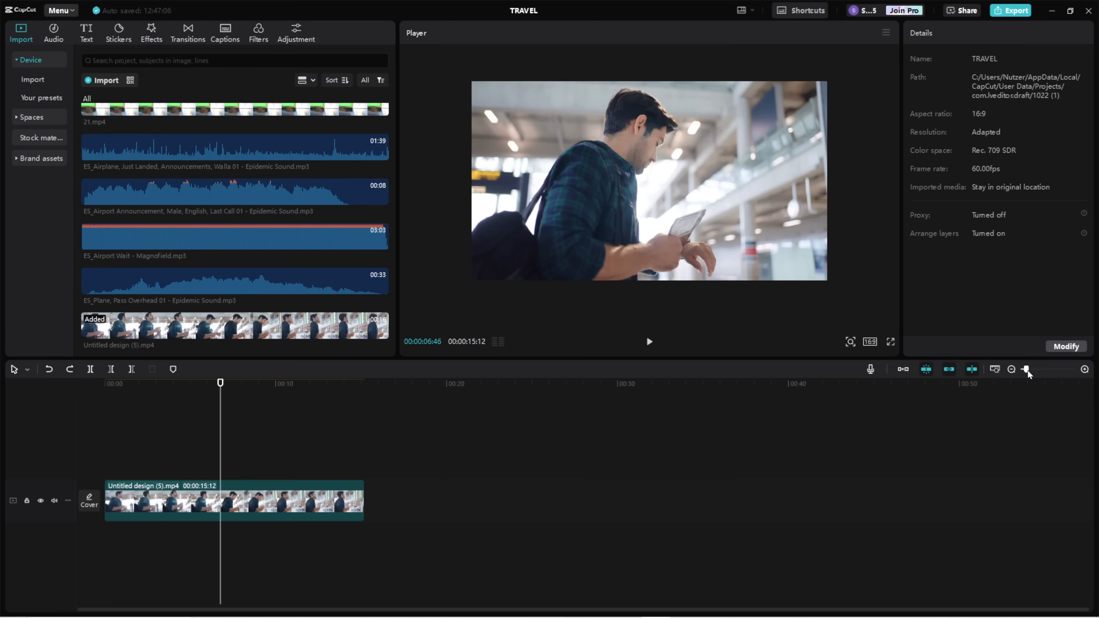
- Zoom the timeline out and back in around the airport clip
mouse_move(1027, 371)
mouse_down()
mouse_move(1040, 371)
mouse_move(1019, 372)
mouse_up()
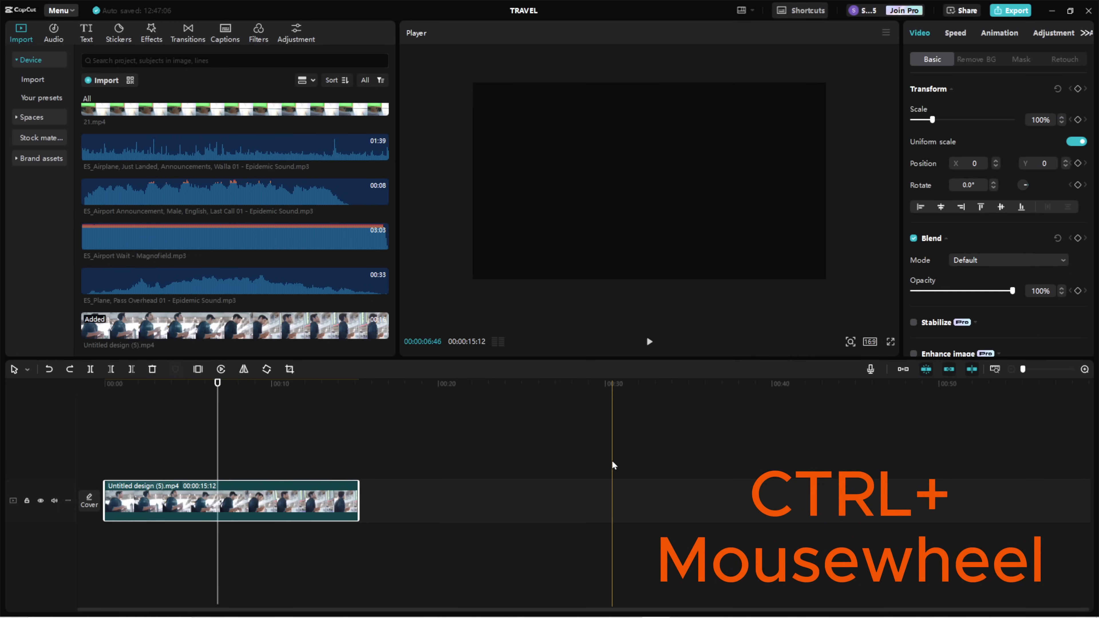
scroll(613, 463, up, 2)
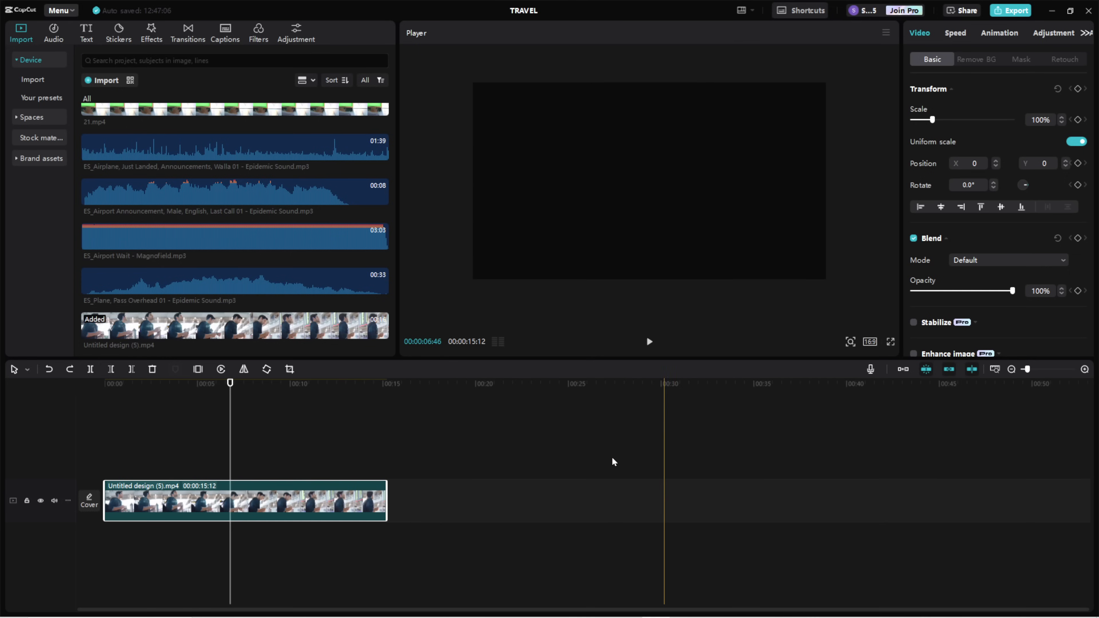
scroll(614, 462, down, 1)
scroll(615, 456, up, 2)
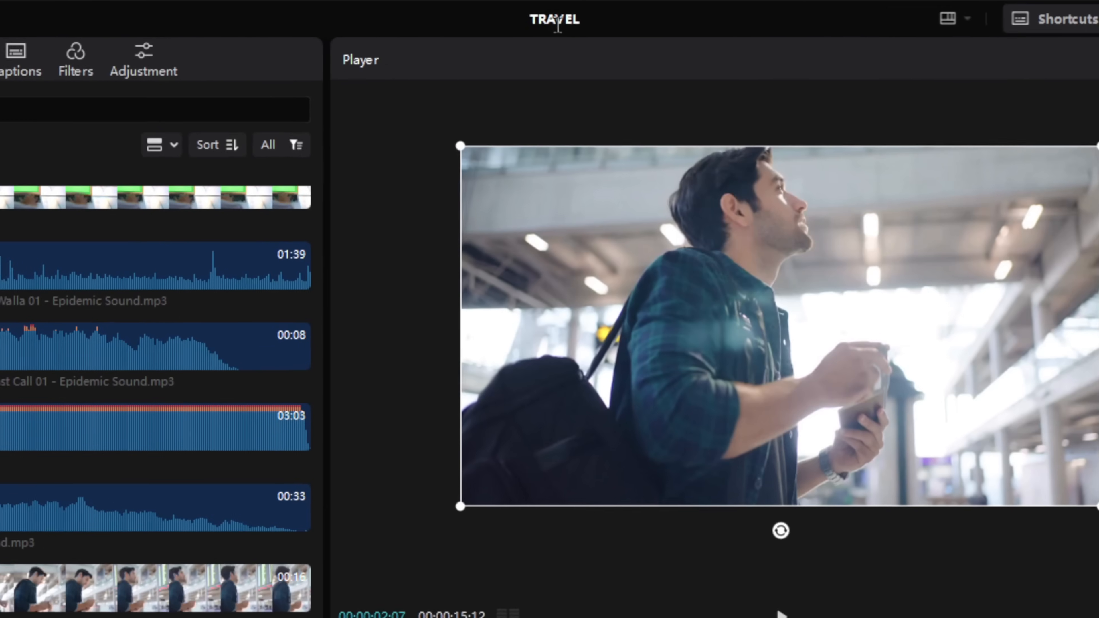
- Rename the project as TRAVELCLIP
click(558, 22)
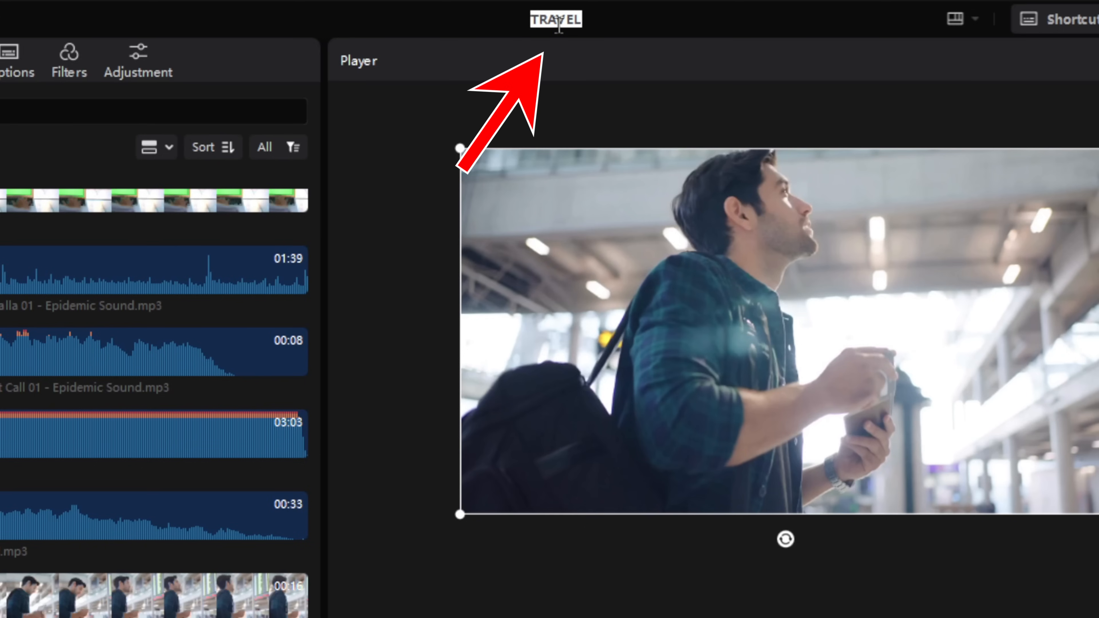
key(End)
text(CL)
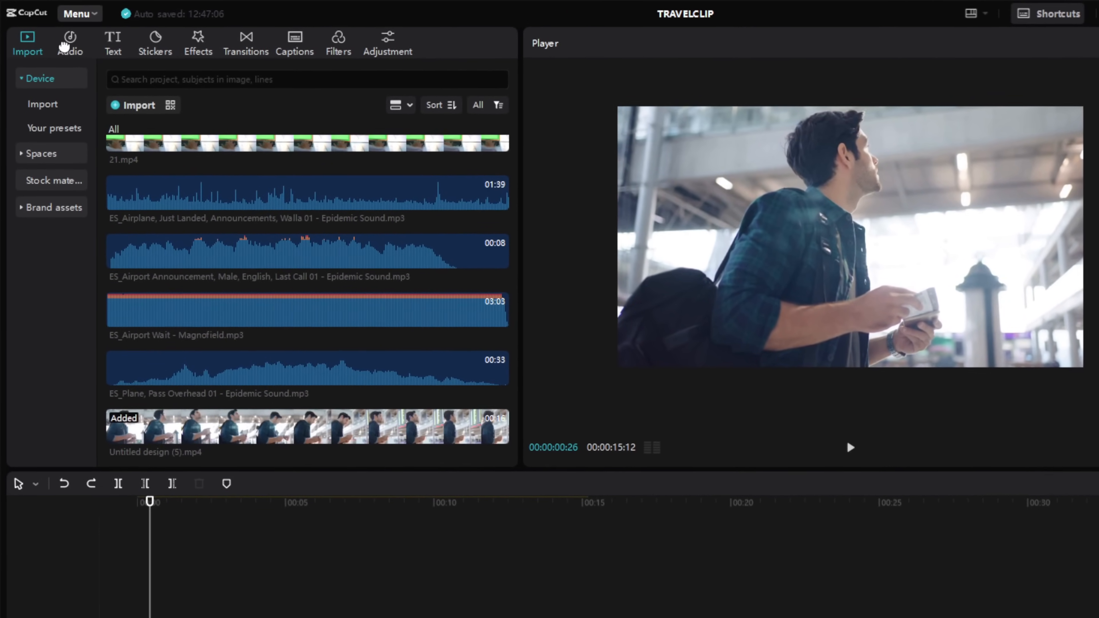
- Look through the Audio, Text, Stickers, Effects, Transitions, Captions, Filters and Adjustment libraries
click(65, 46)
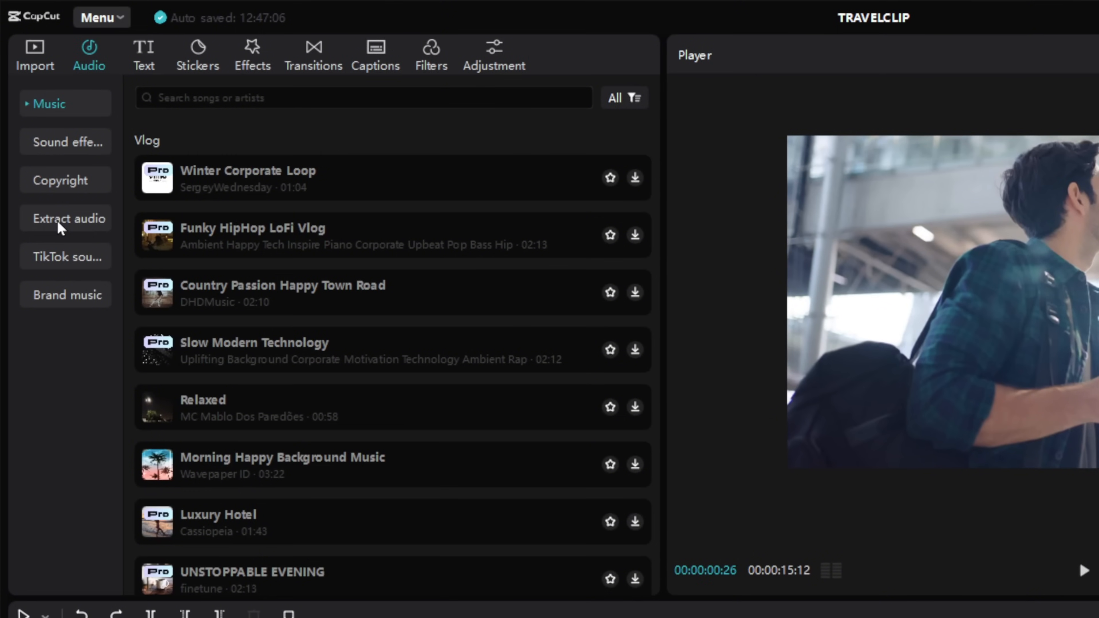
click(143, 55)
click(197, 65)
scroll(373, 319, down, 5)
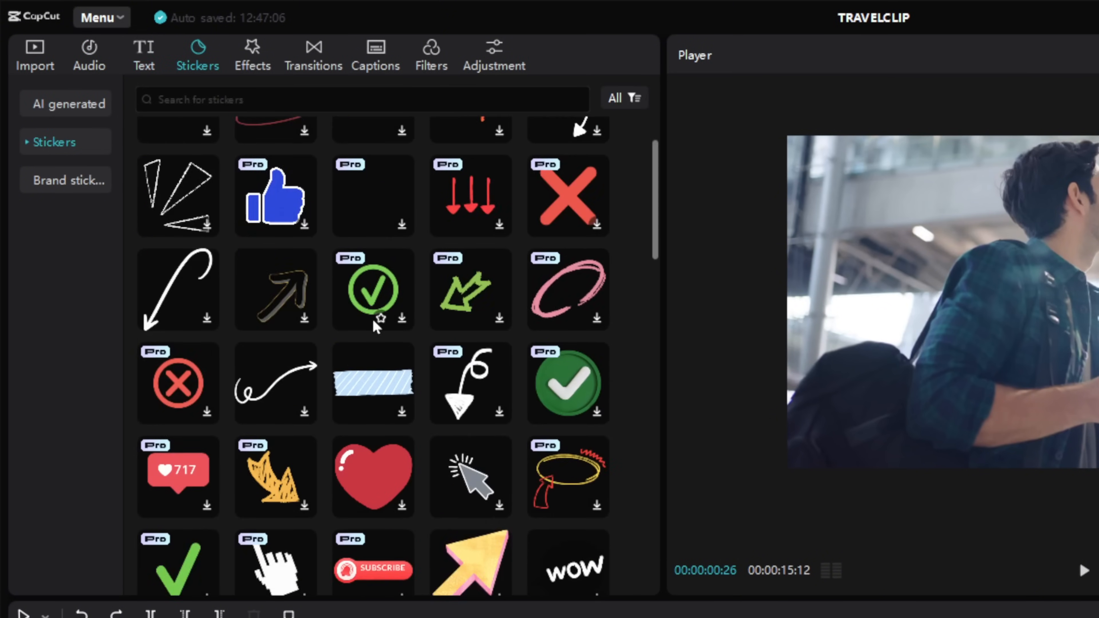
scroll(264, 149, up, 5)
click(252, 56)
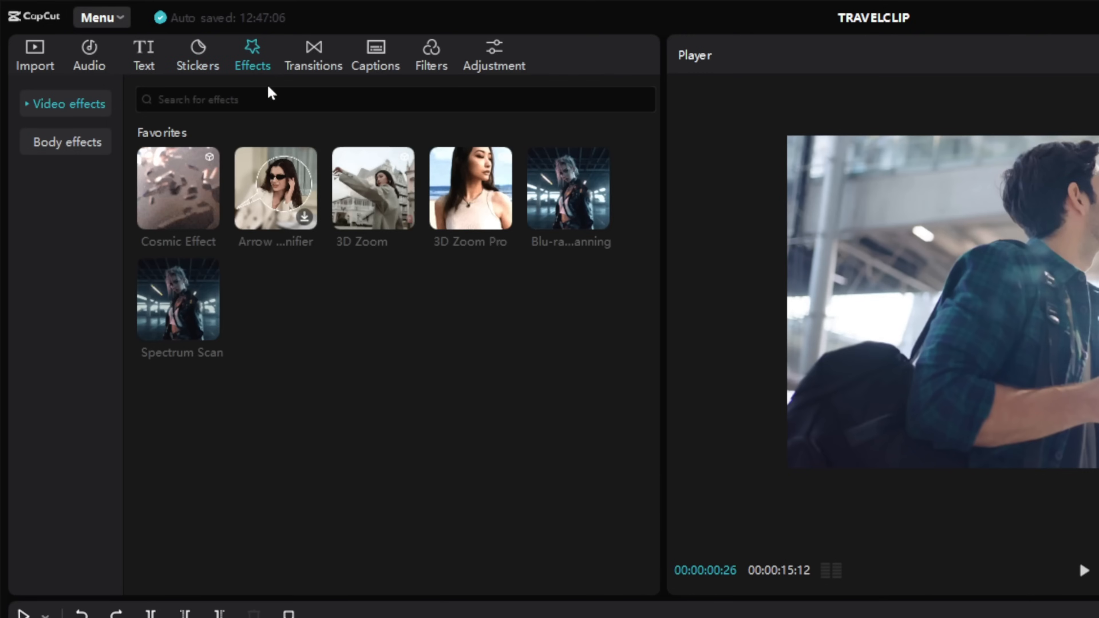
click(310, 62)
click(367, 51)
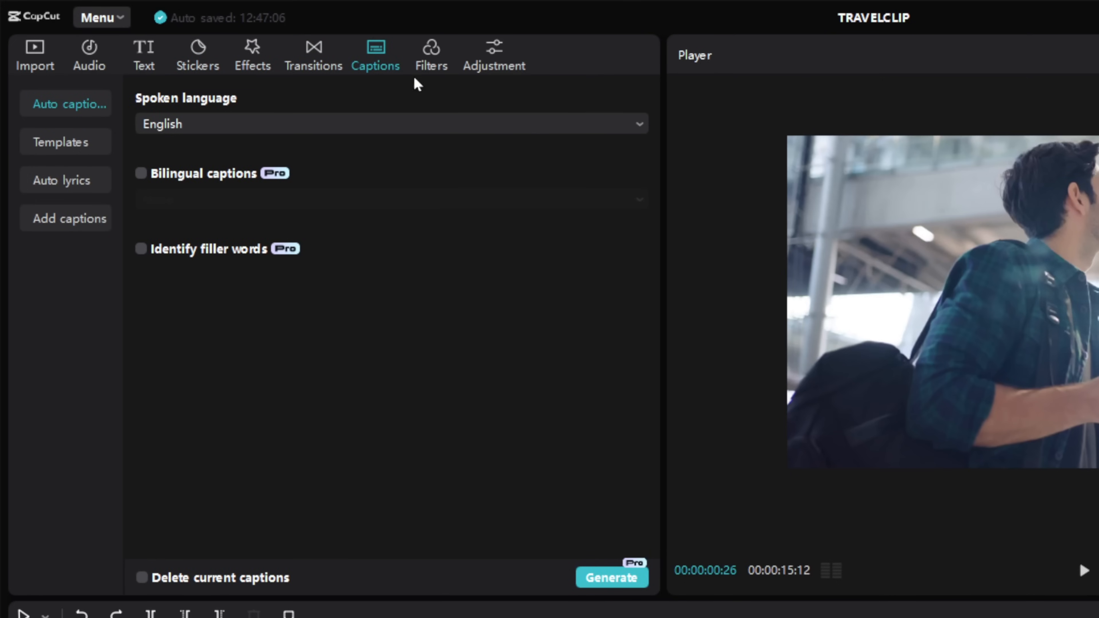
click(448, 49)
scroll(500, 381, down, 1)
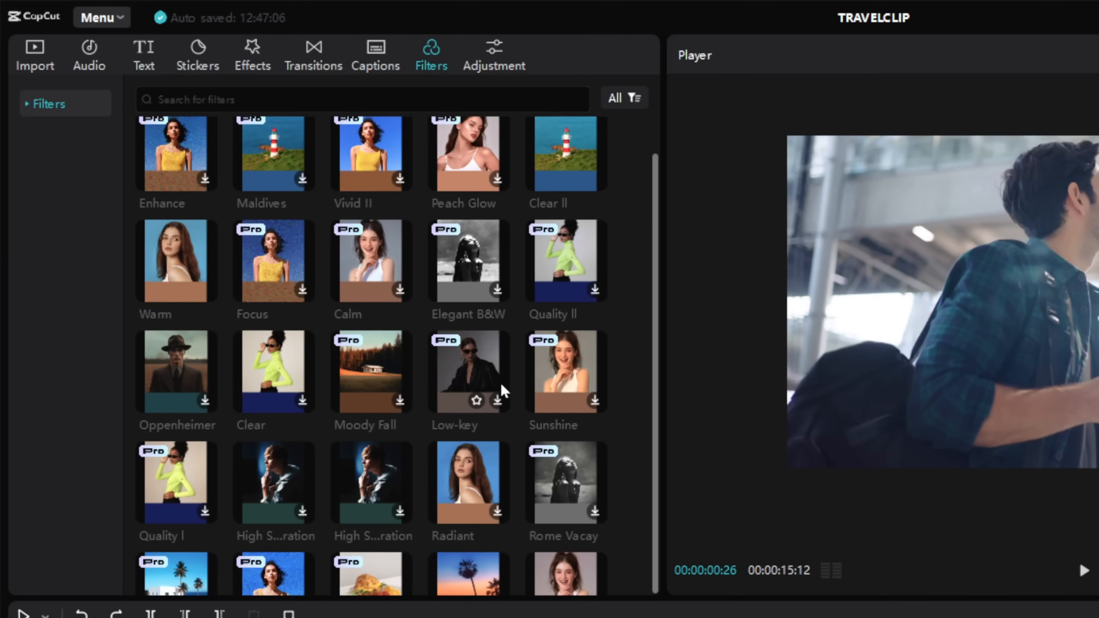
scroll(500, 381, up, 1)
click(513, 63)
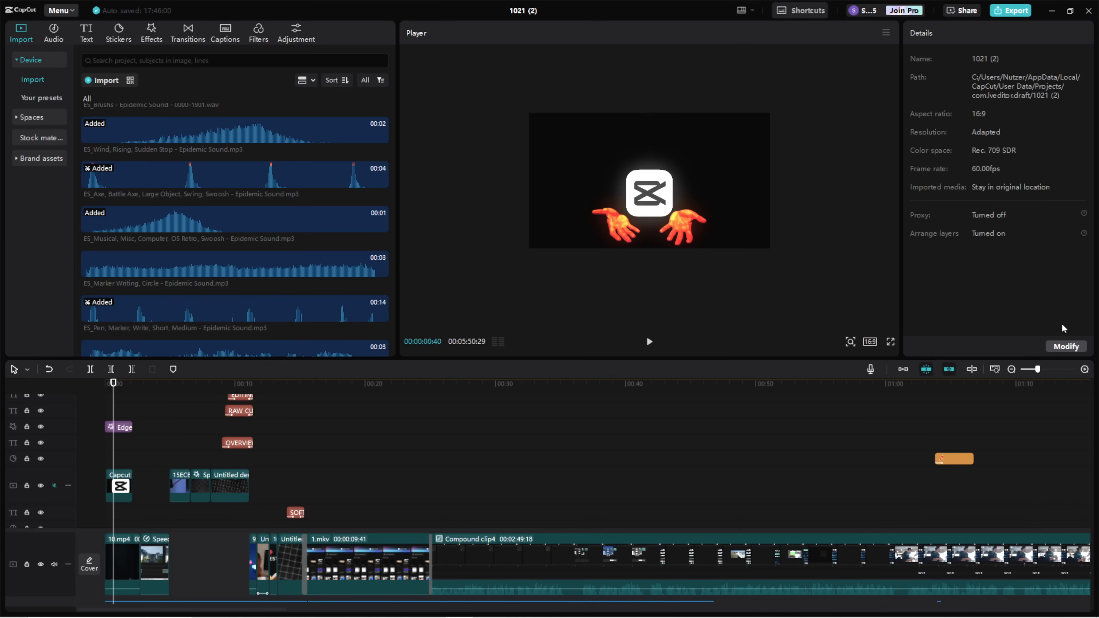
- Examine the keyboard shortcuts assigned to the Timeline, Player and Basic categories
click(802, 13)
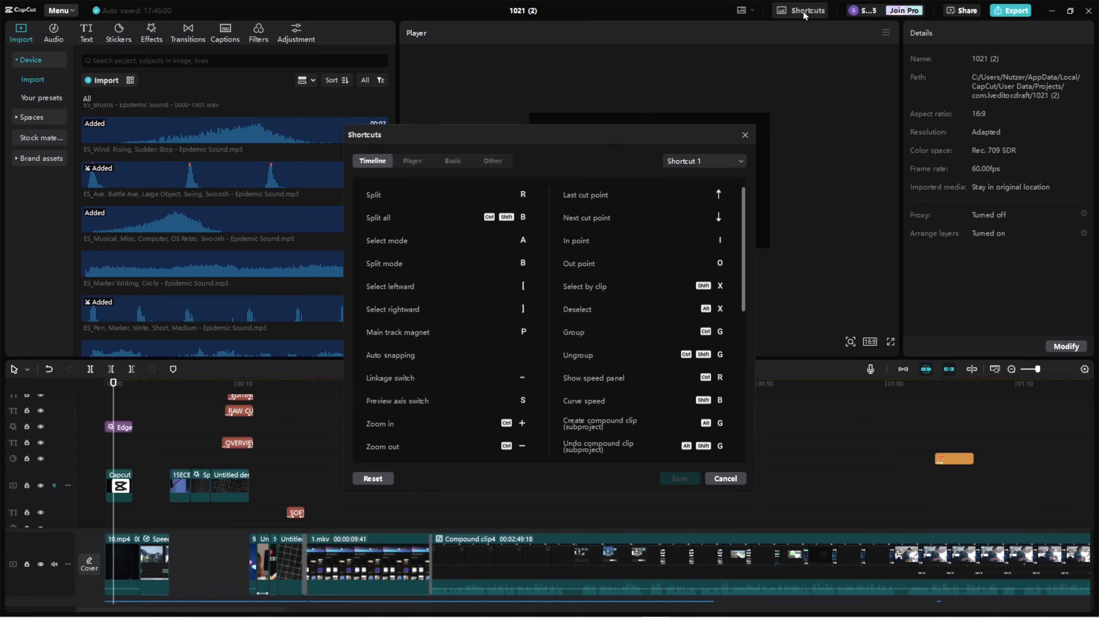
scroll(484, 235, down, 6)
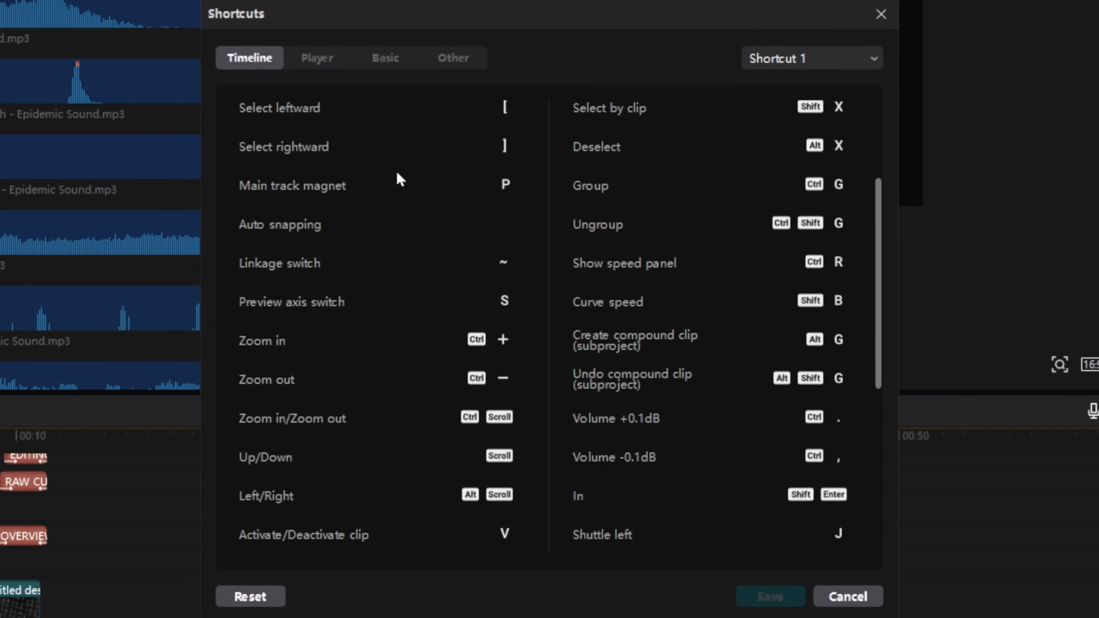
scroll(384, 160, down, 6)
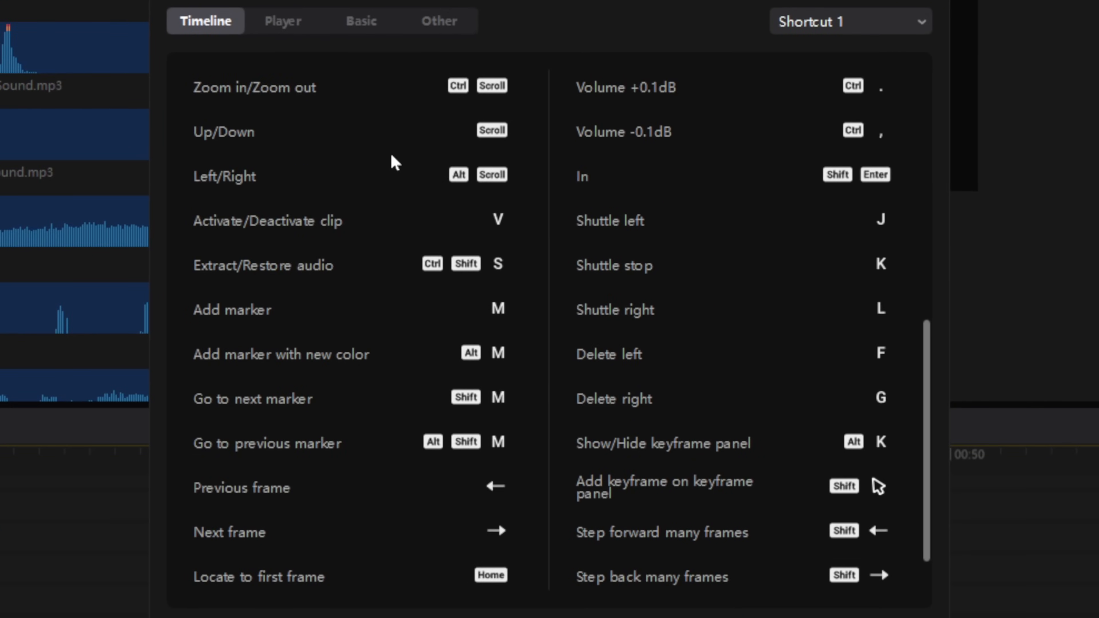
scroll(392, 157, down, 1)
click(302, 27)
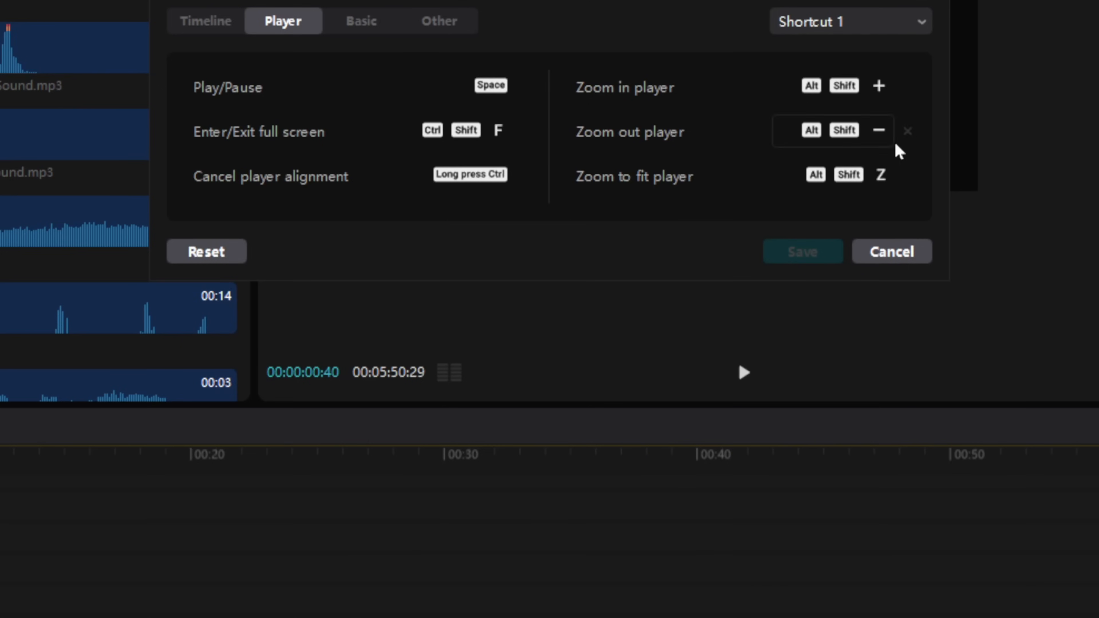
click(361, 22)
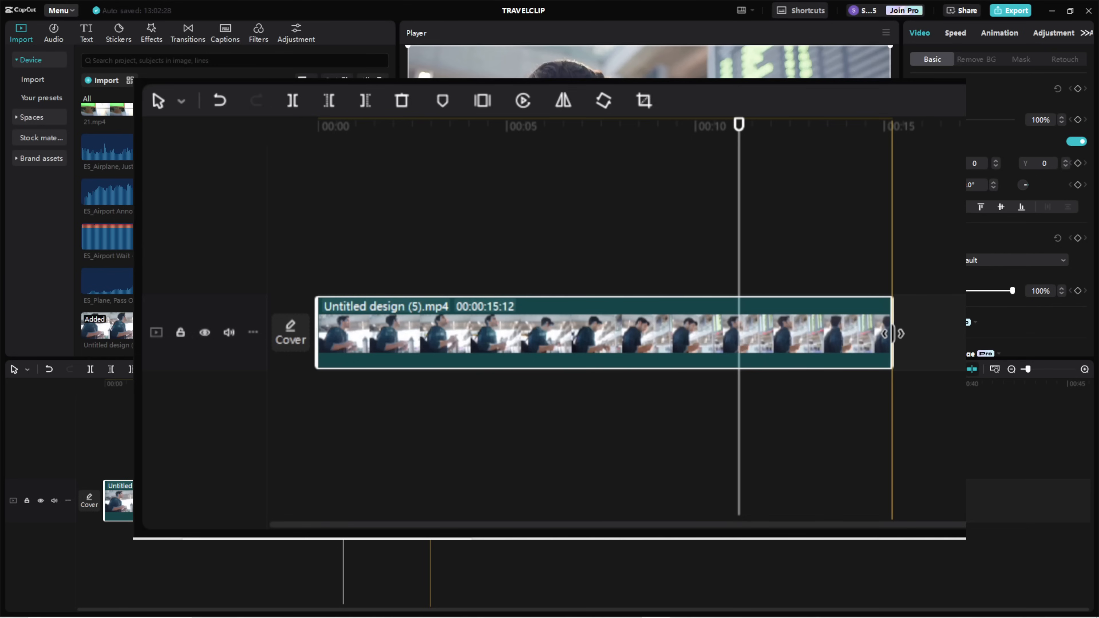
- Trim the airport clip by its ends to a length of 00:00:06:15
drag(893, 333, 596, 339)
drag(322, 336, 768, 351)
click(478, 132)
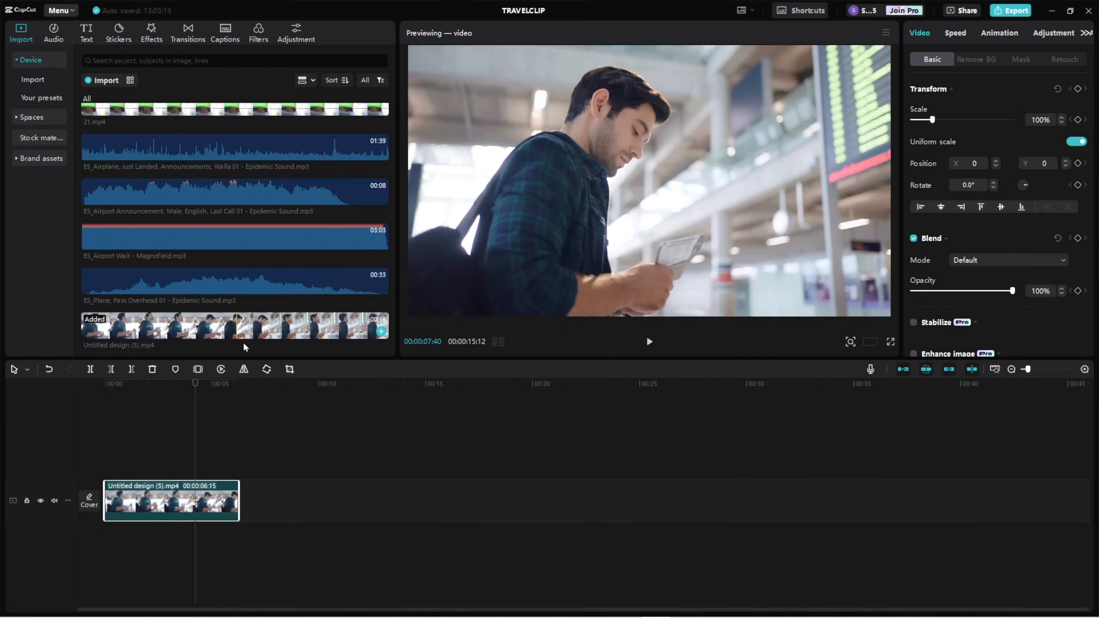
- Try placing a second copy of the airport clip on the main track with a gap after the first, and remove it
drag(243, 344, 320, 504)
key(ctrl+z)
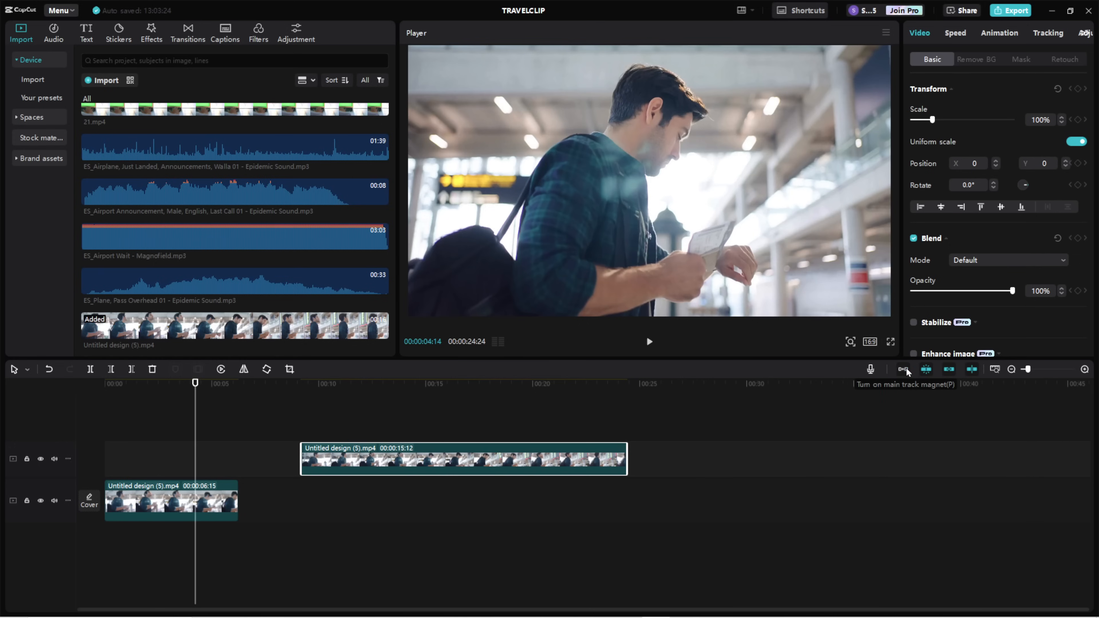
drag(561, 470, 566, 502)
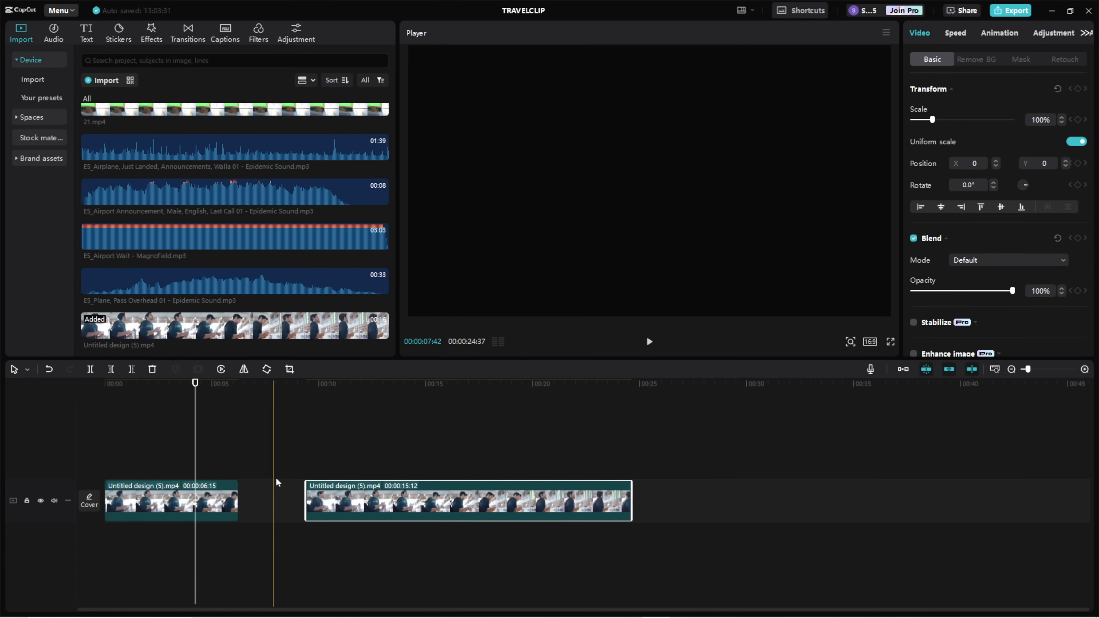
key(Delete)
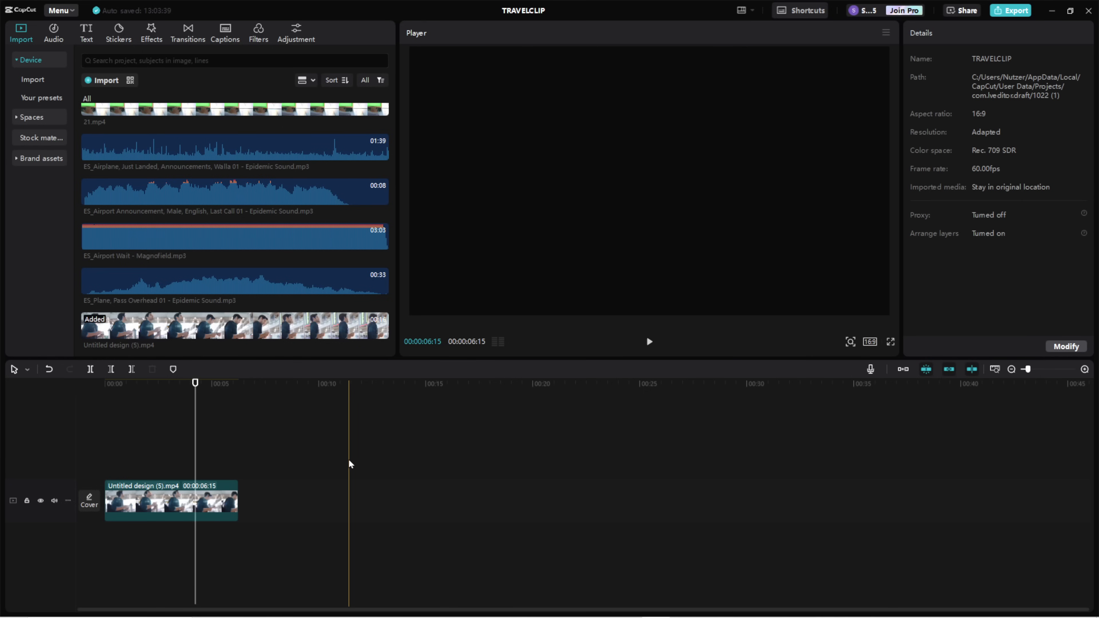
- Split the airport clip slightly under two seconds in and move the playhead further into the second part
click(140, 430)
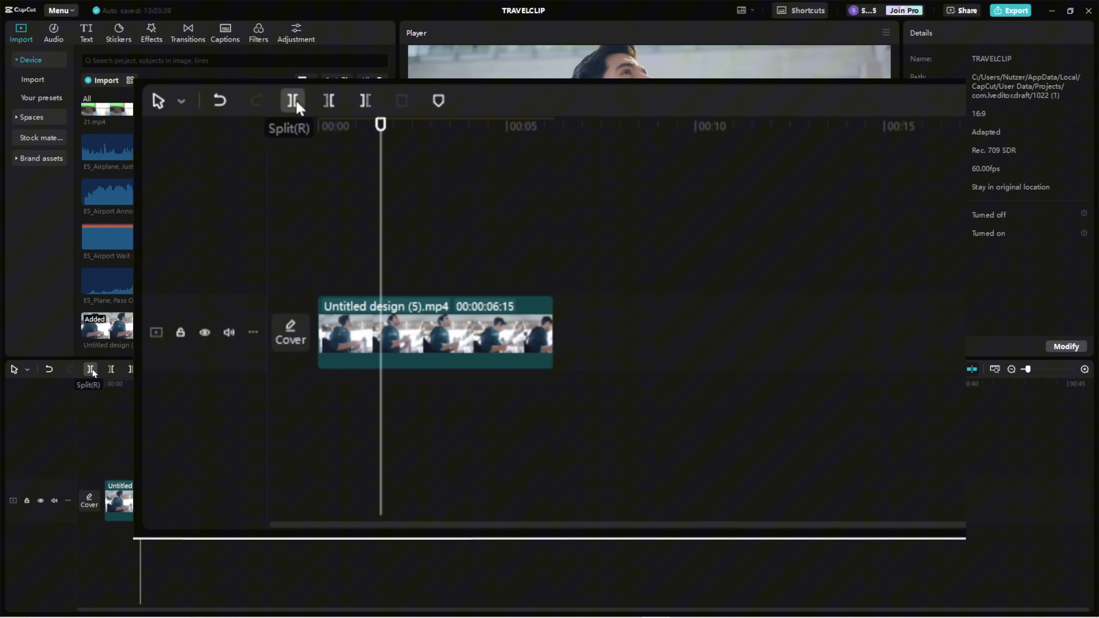
click(91, 370)
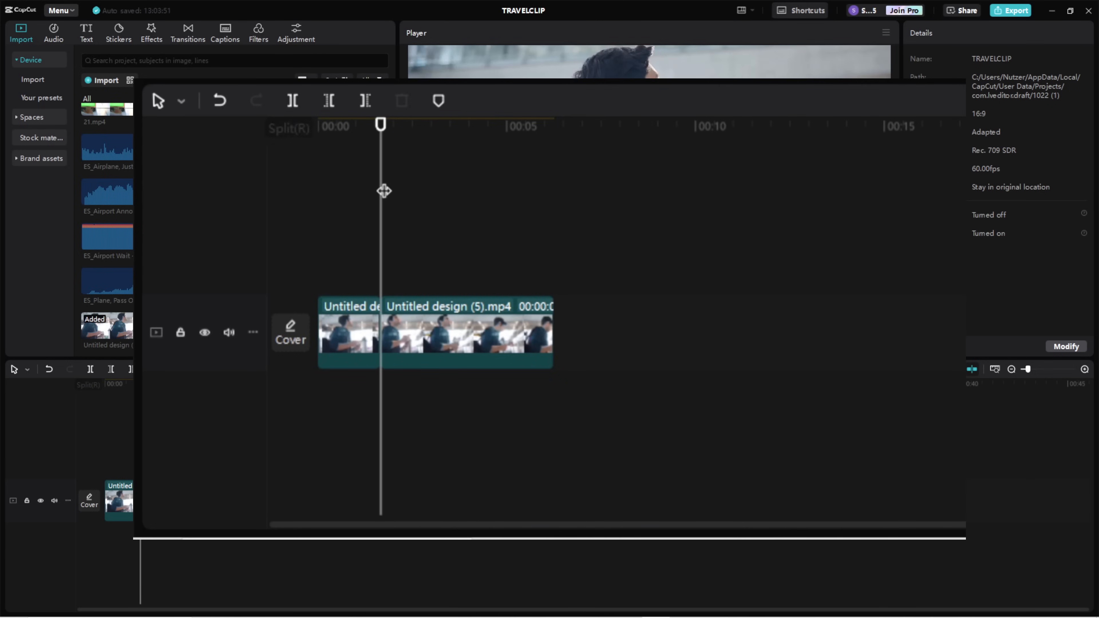
drag(414, 217, 422, 217)
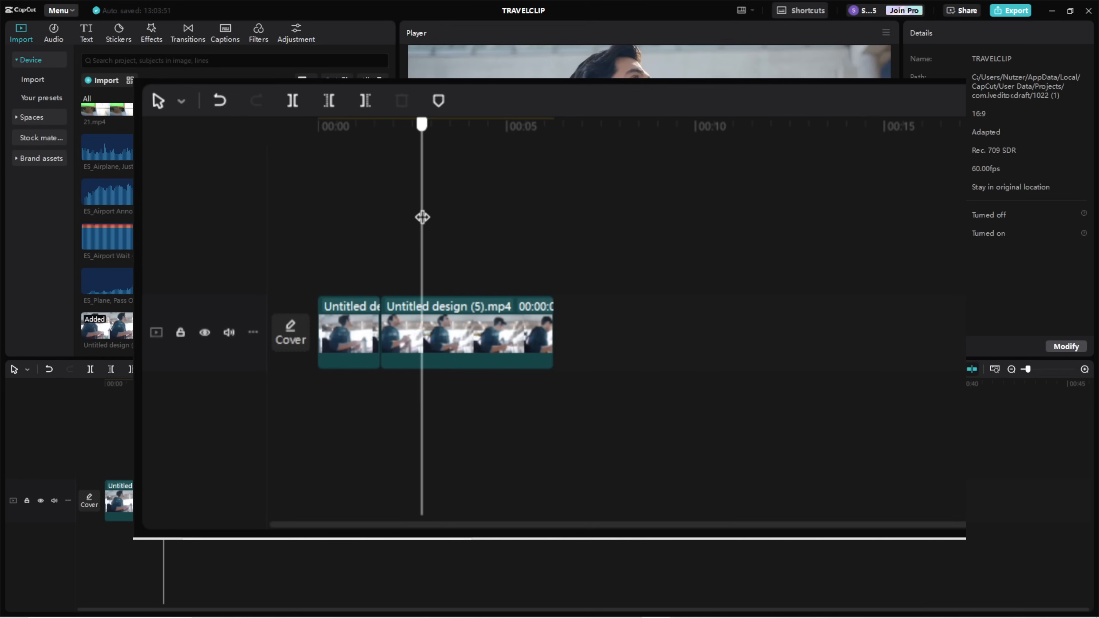
drag(413, 331, 477, 331)
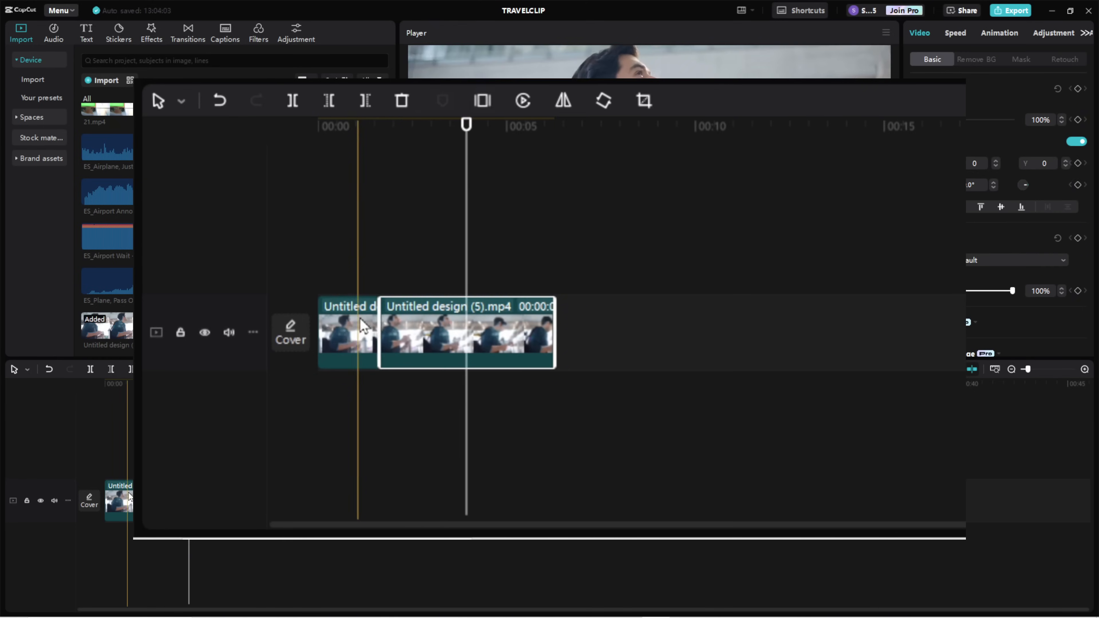
- Try deleting the short first segment, and undo both the deletion and the split
click(372, 318)
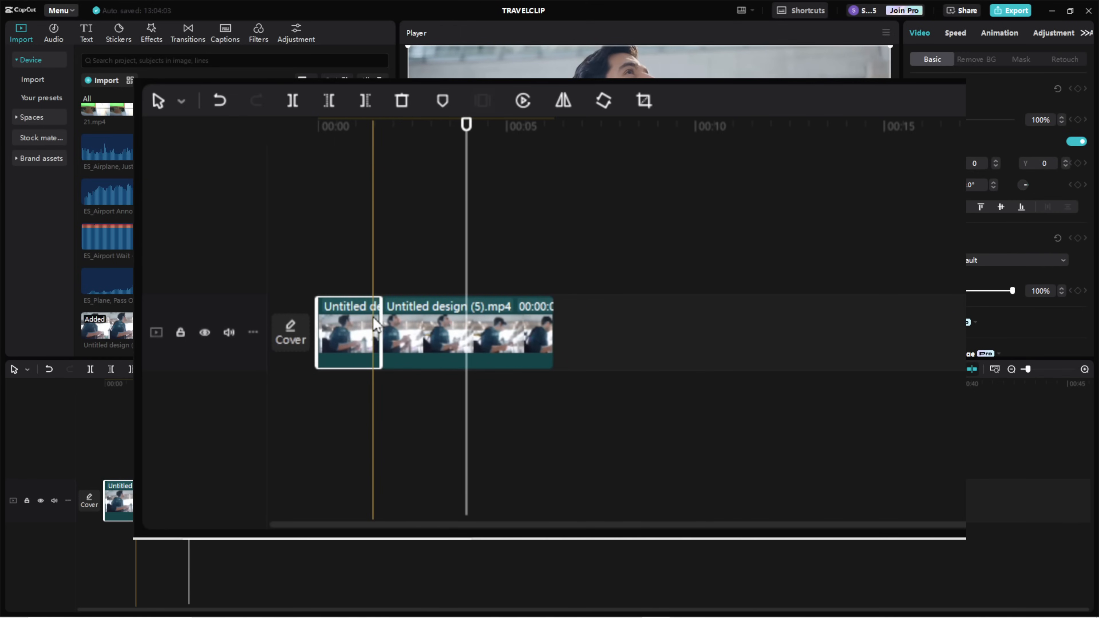
key(Delete)
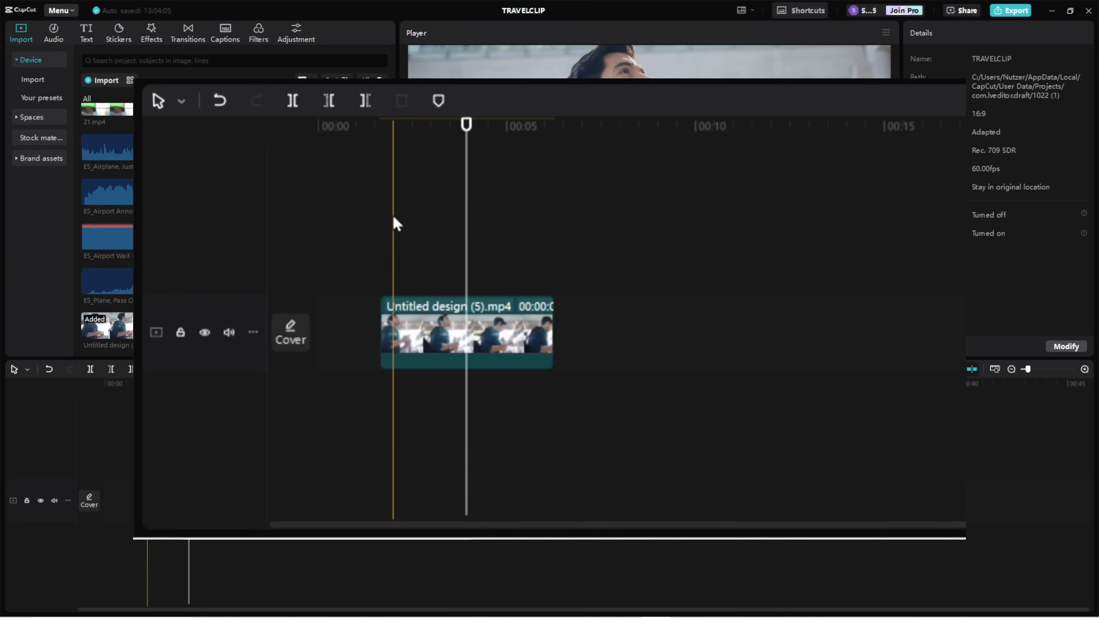
key(ctrl+z)
key(ctrl+z)
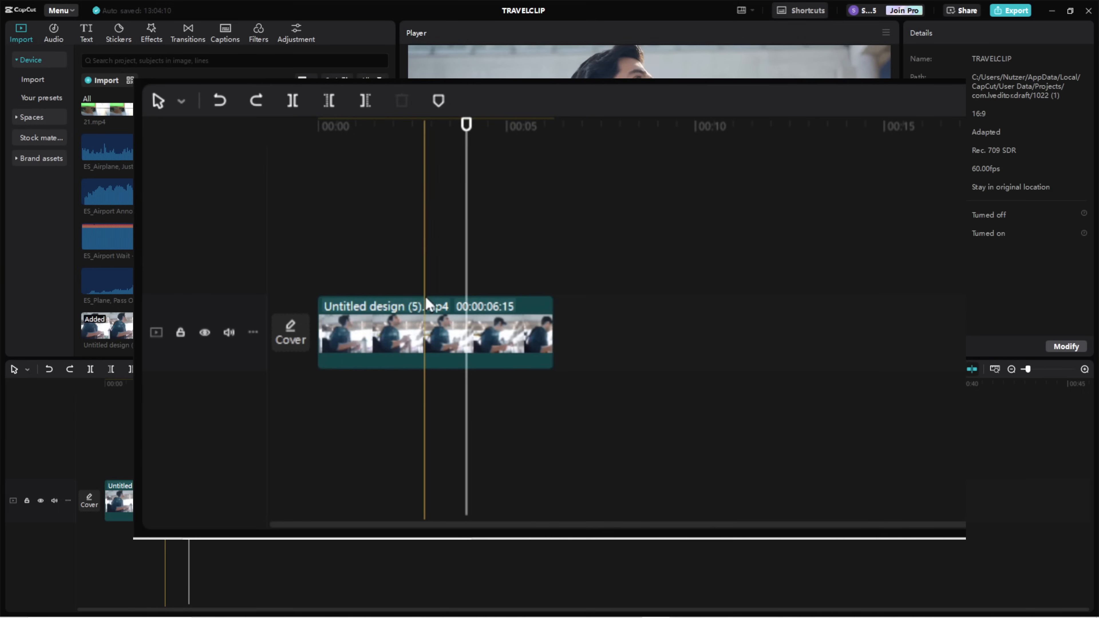
- Try removing the part of the airport clip after a playhead position just before five seconds with Delete right, and undo it
click(425, 299)
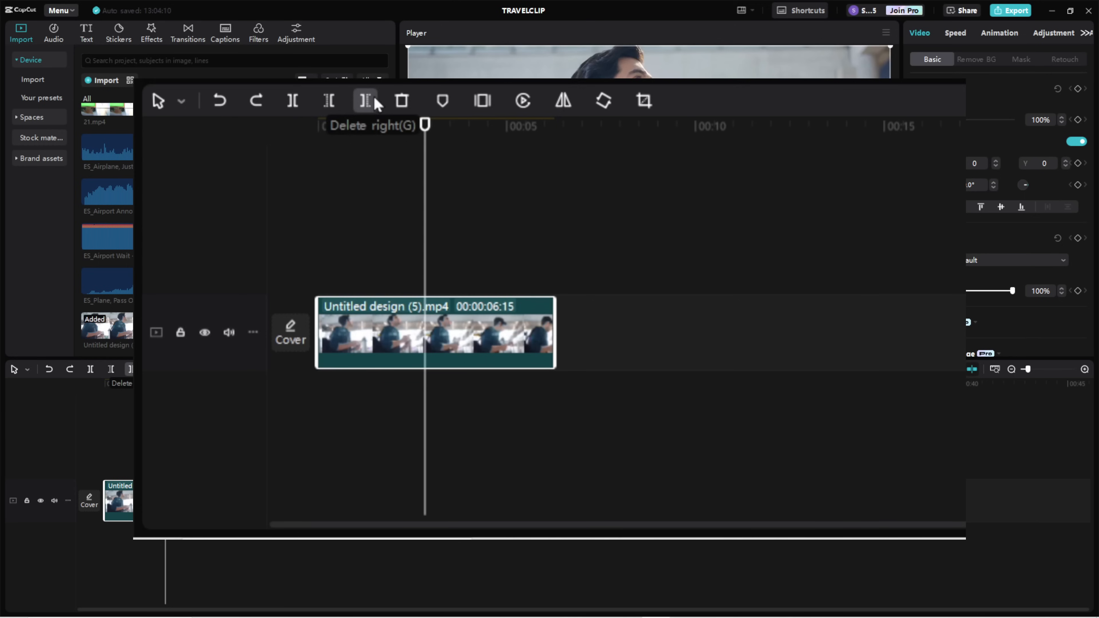
drag(425, 127, 502, 126)
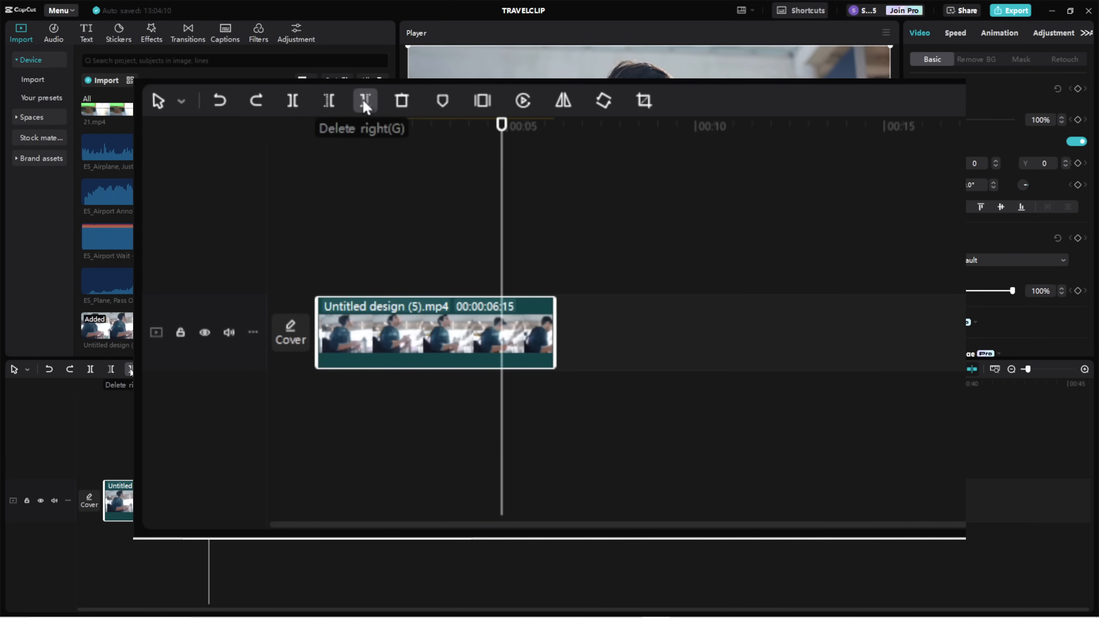
click(364, 108)
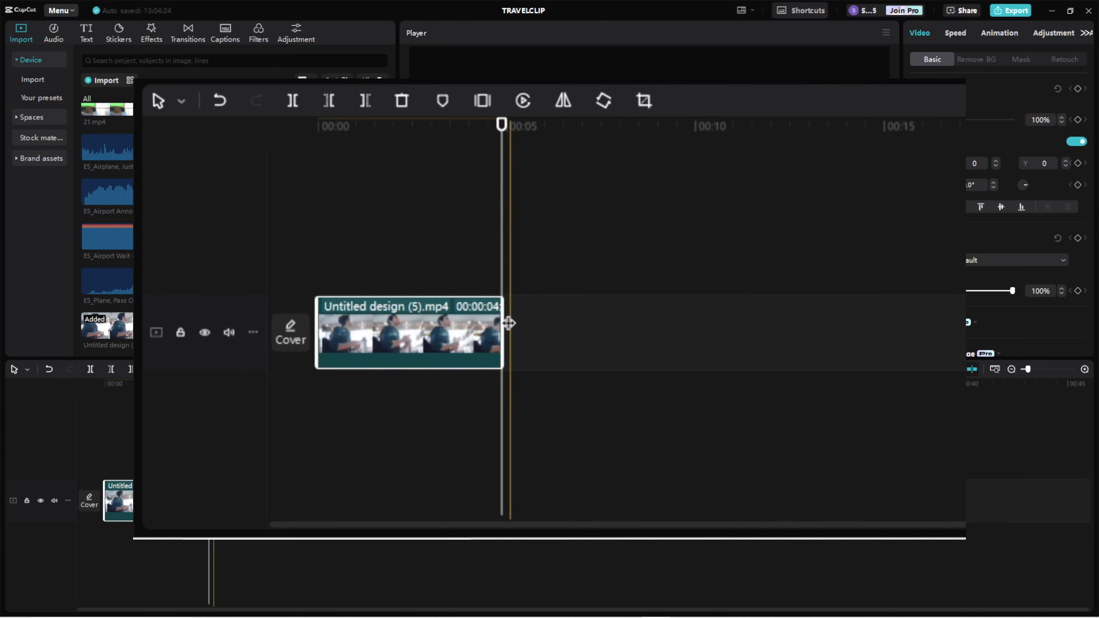
key(ctrl+z)
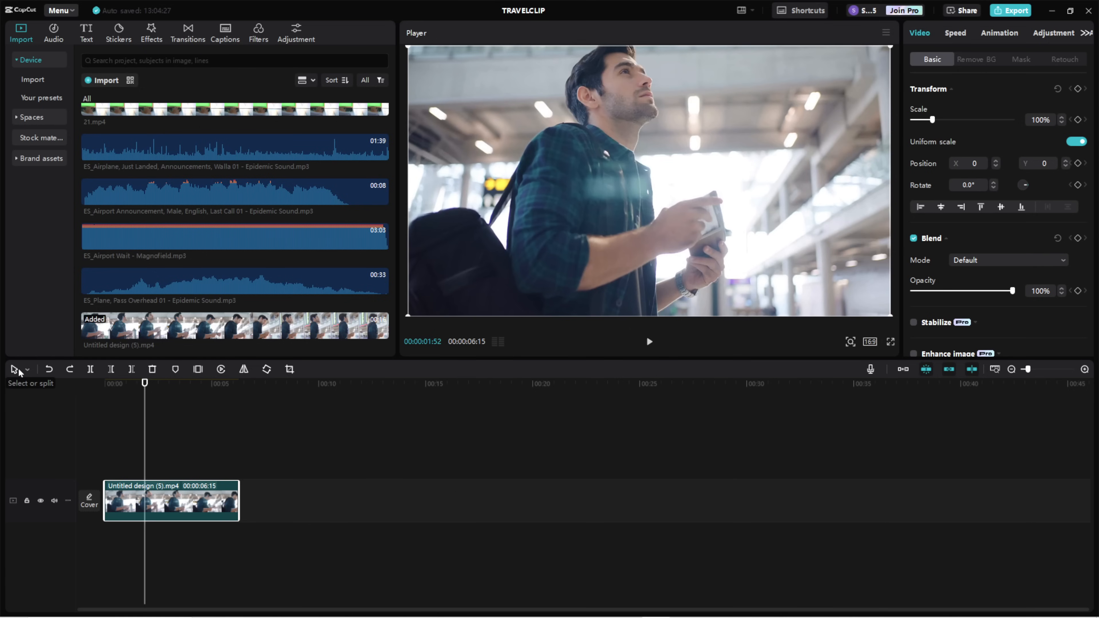
- Cut the airport clip into many short pieces along its length with the Split tool
click(17, 371)
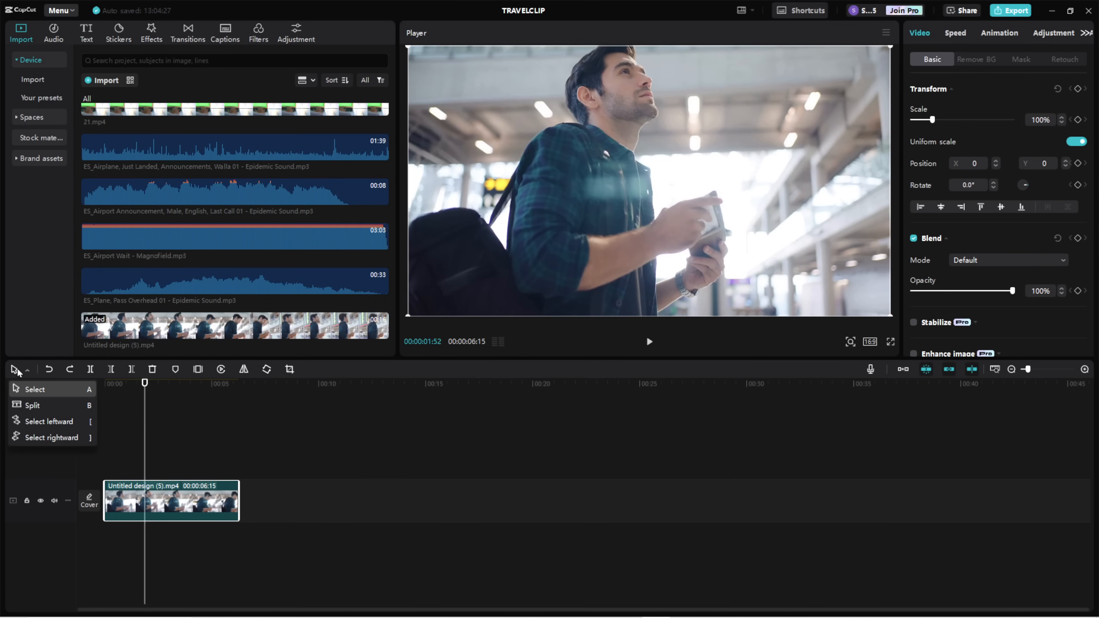
click(65, 406)
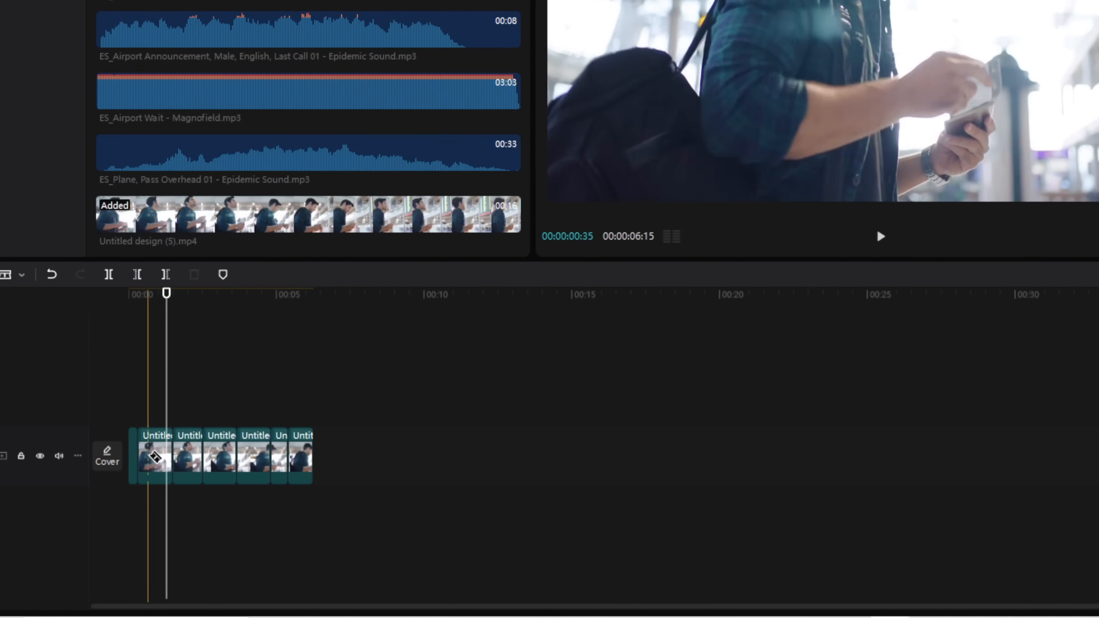
click(212, 459)
click(255, 458)
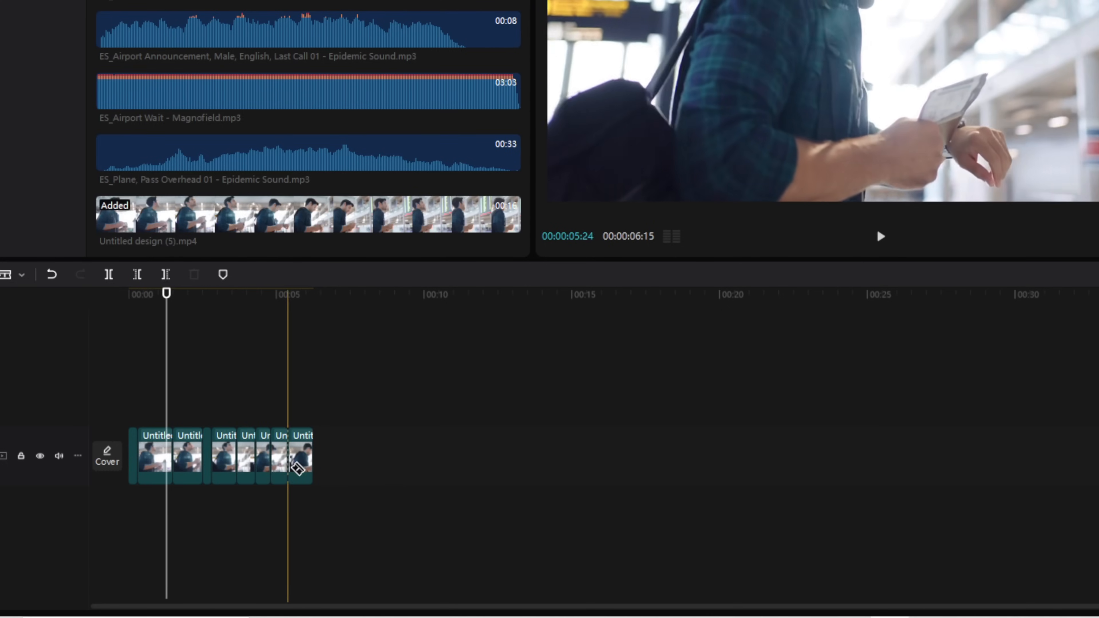
click(299, 460)
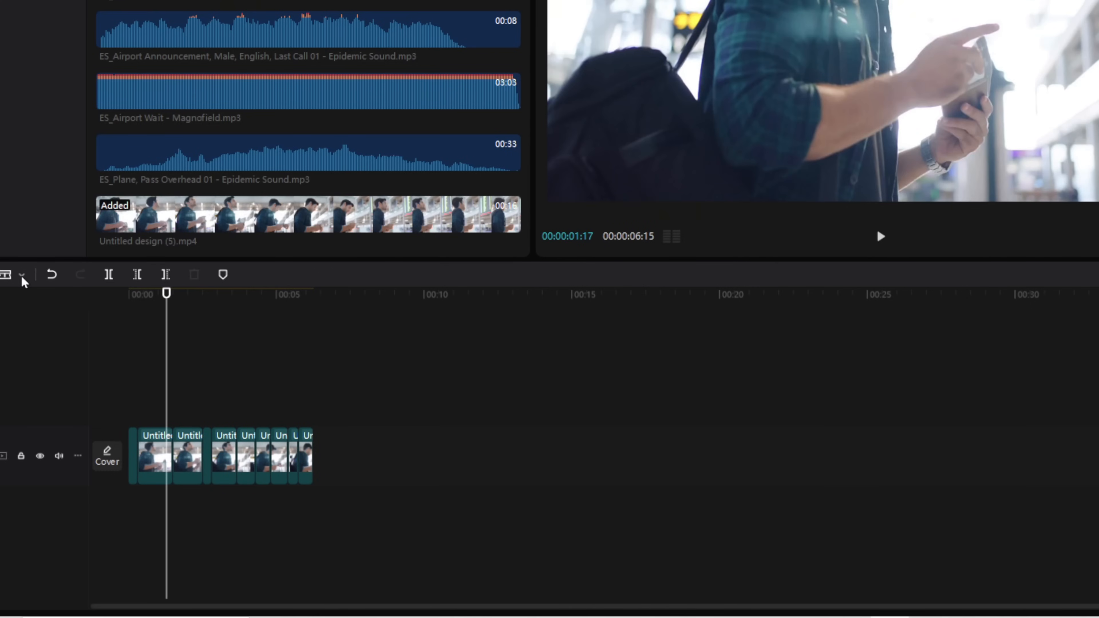
- Return to the Select tool and try deleting one short piece near the end of the split airport clip
click(22, 276)
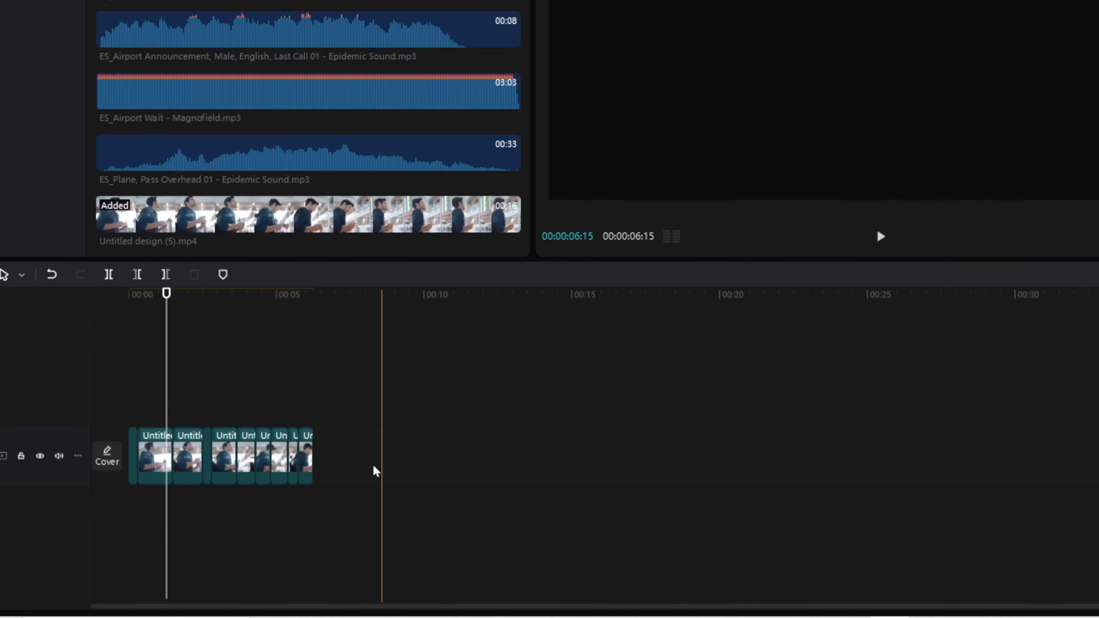
click(298, 453)
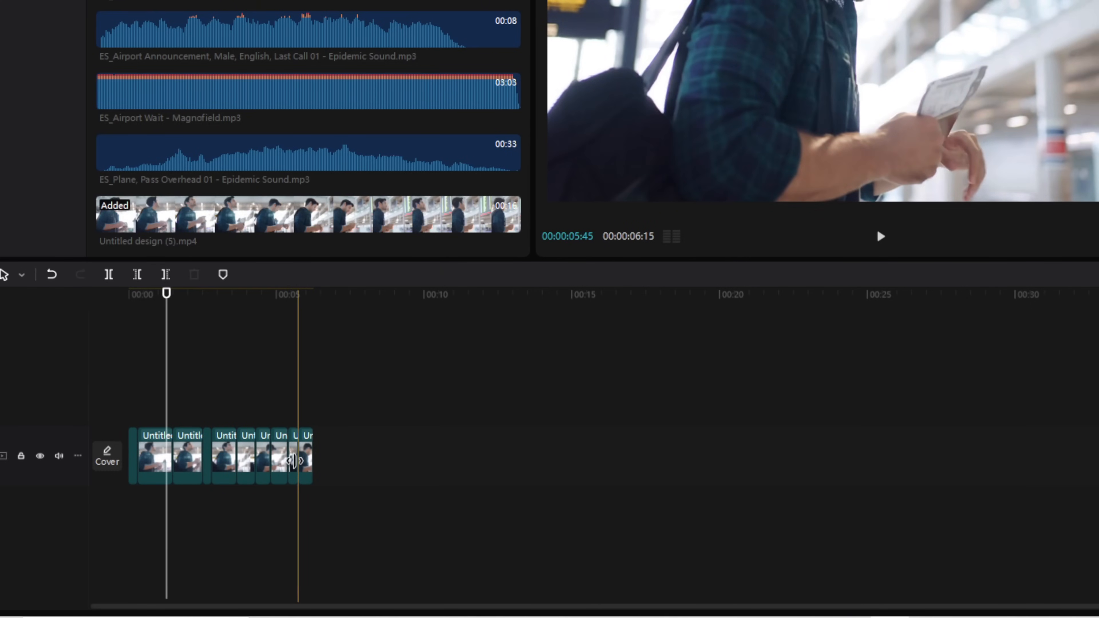
key(Delete)
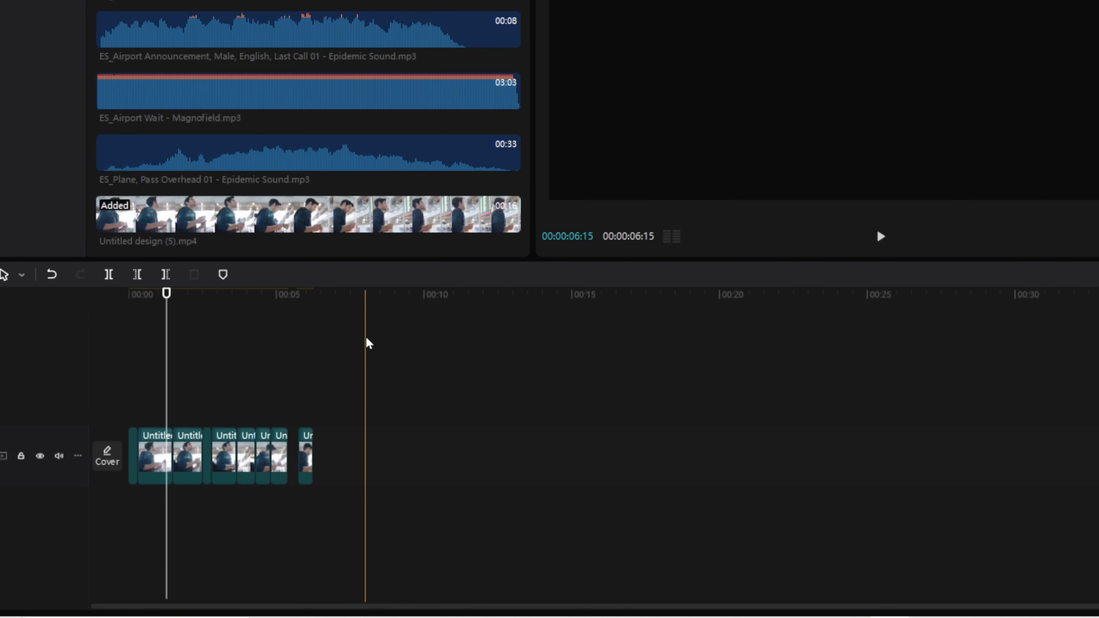
- Undo the deletion and all the splits so the airport clip is a single piece again
key(ctrl+z)
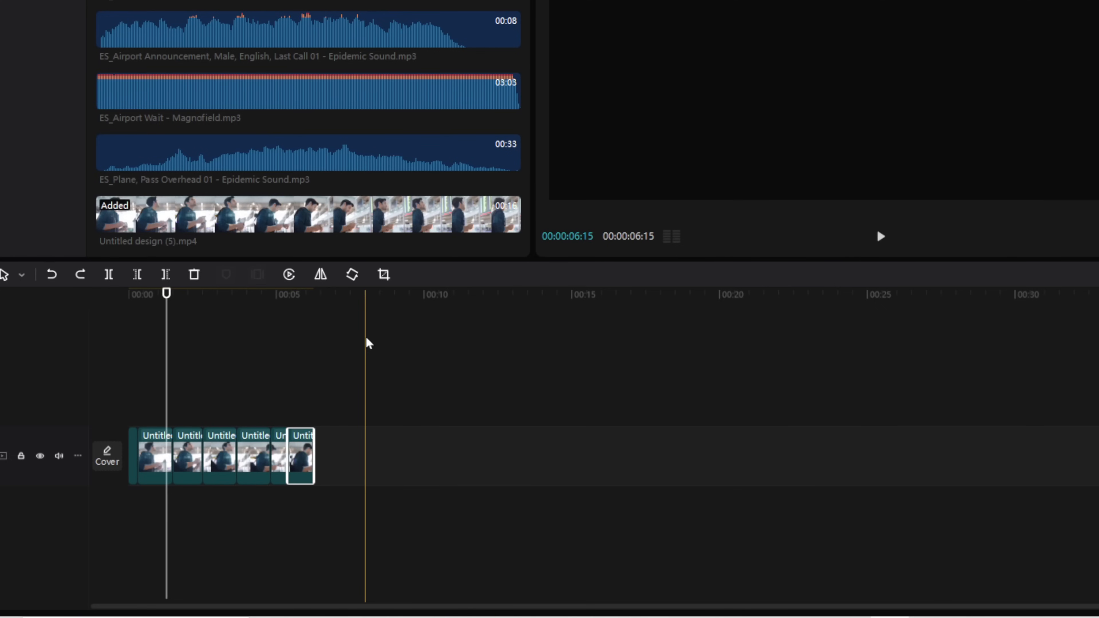
key(ctrl+z)
key(ctrl+z)
key(ctrl+z)
key(ctrl+z)
key(ctrl+z)
key(ctrl+z)
- Add the airplane clip 15.mp4 to the main track directly behind the airport clip and play the transition between them
scroll(353, 112, up, 1)
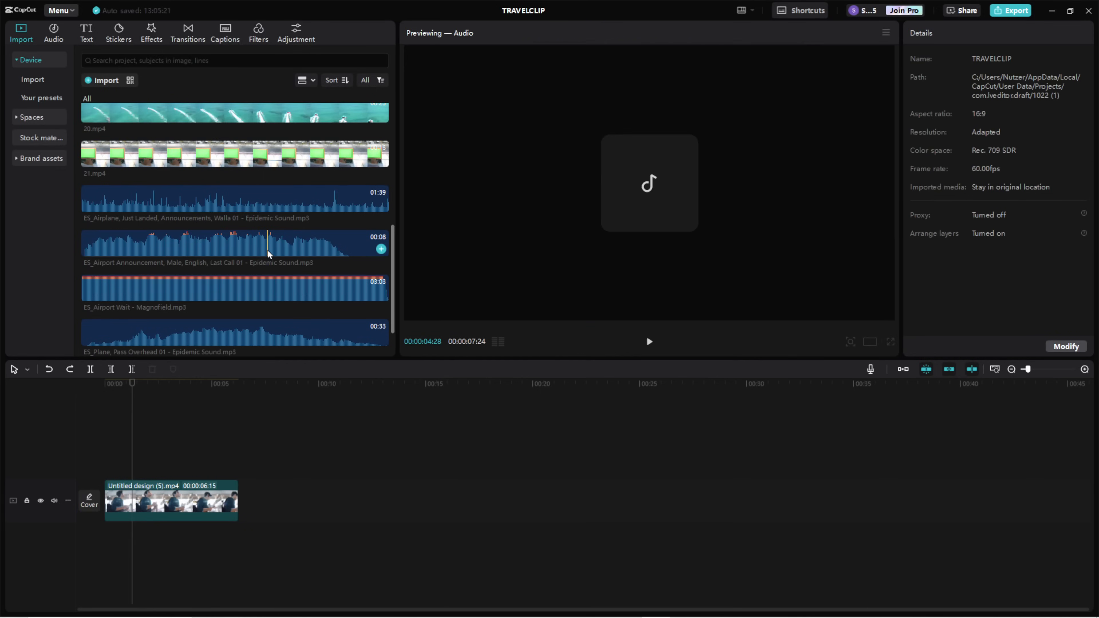
scroll(268, 252, up, 3)
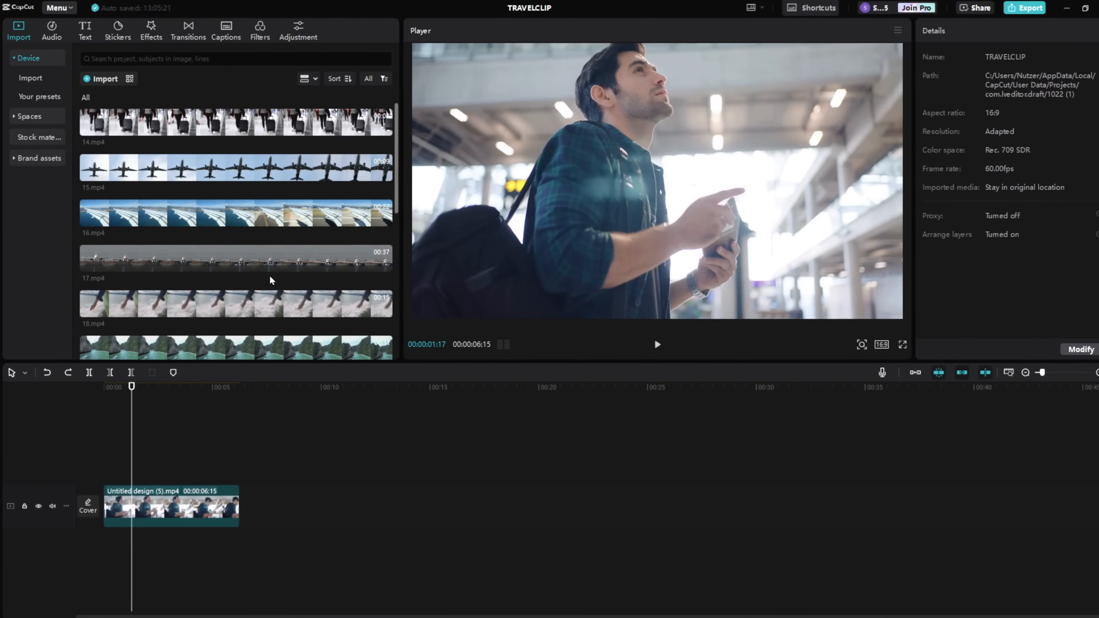
drag(277, 519, 278, 518)
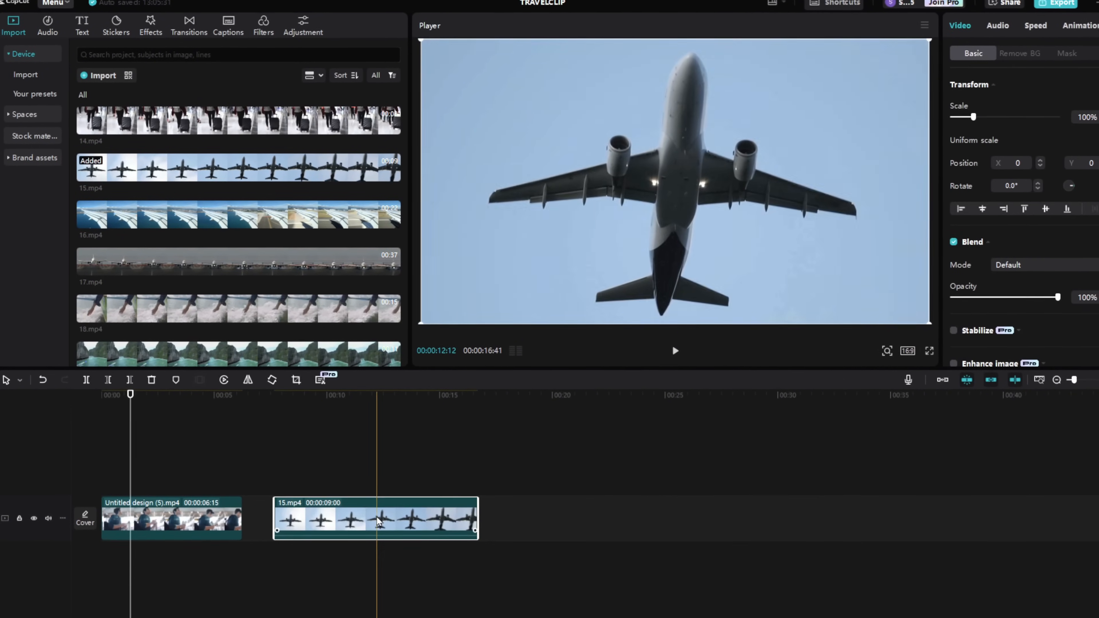
drag(240, 415, 160, 411)
key(space)
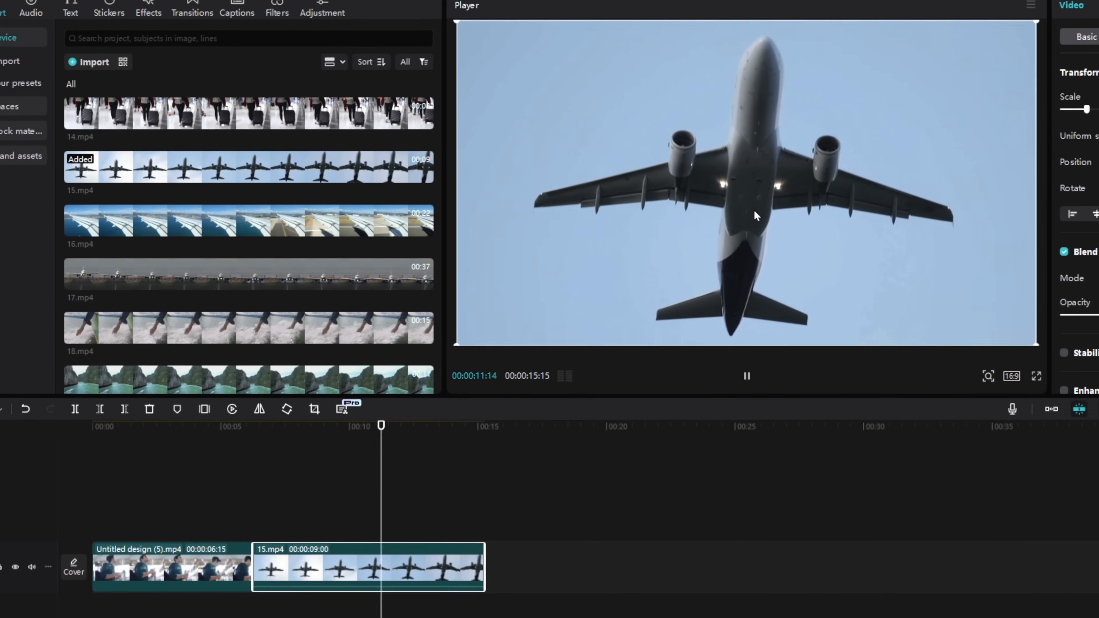
- Trim the end of 15.mp4 to a duration of 00:00:05:17 and bring the playhead to its beginning
drag(489, 568, 394, 568)
click(249, 443)
drag(244, 432, 250, 428)
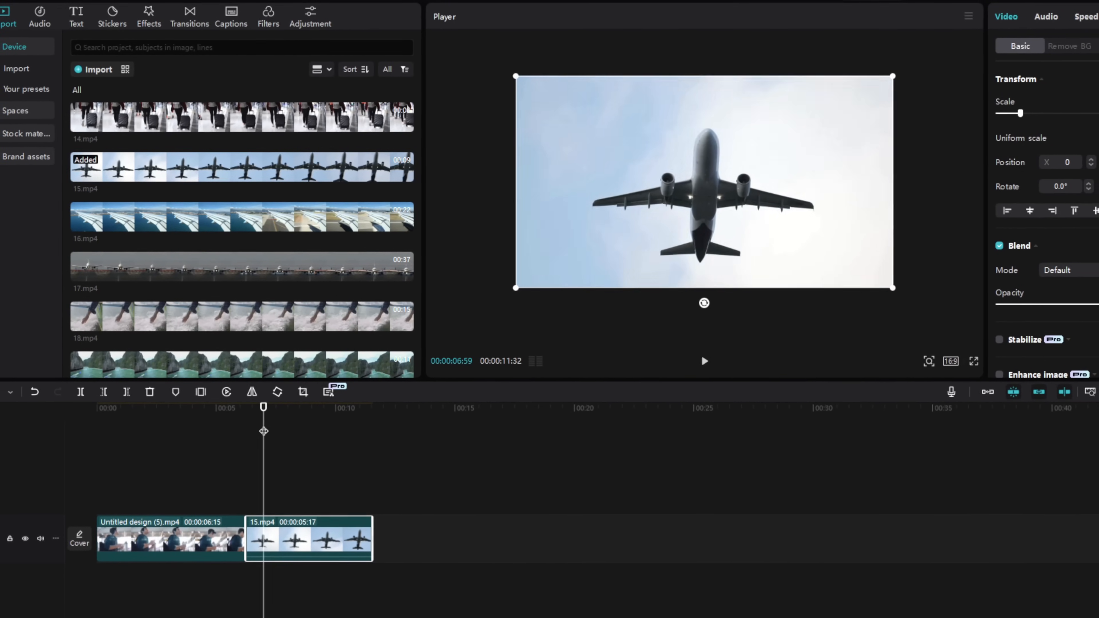
- With the playhead at 00:00:07:28, enlarge 15.mp4 to 130% and shift it upward to a Y position of 153
drag(263, 424, 270, 422)
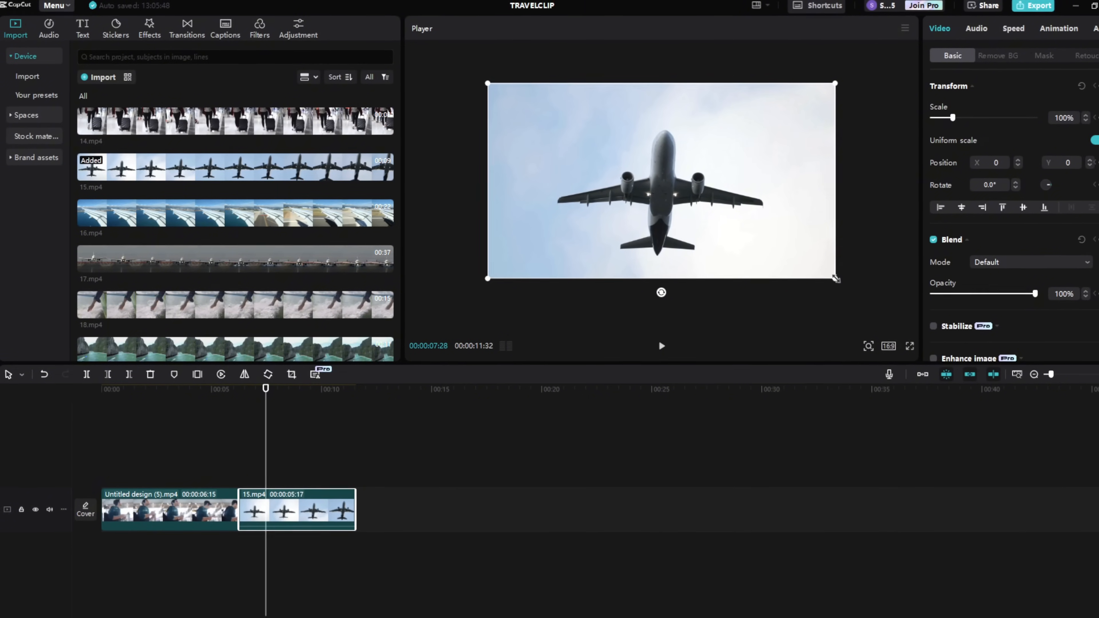
drag(835, 279, 886, 308)
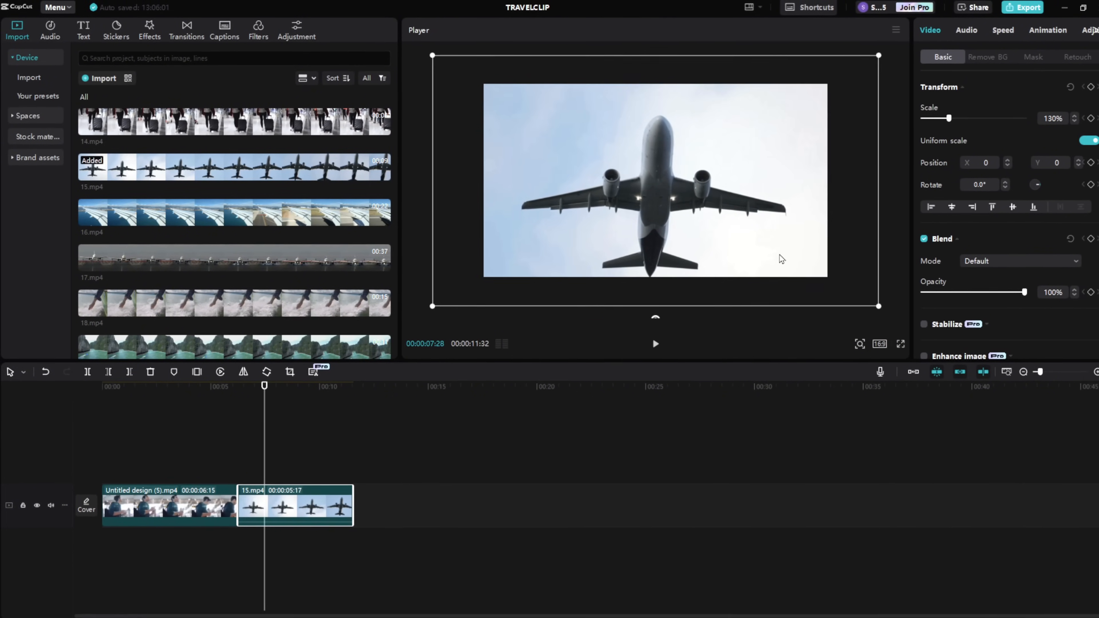
drag(783, 254, 782, 241)
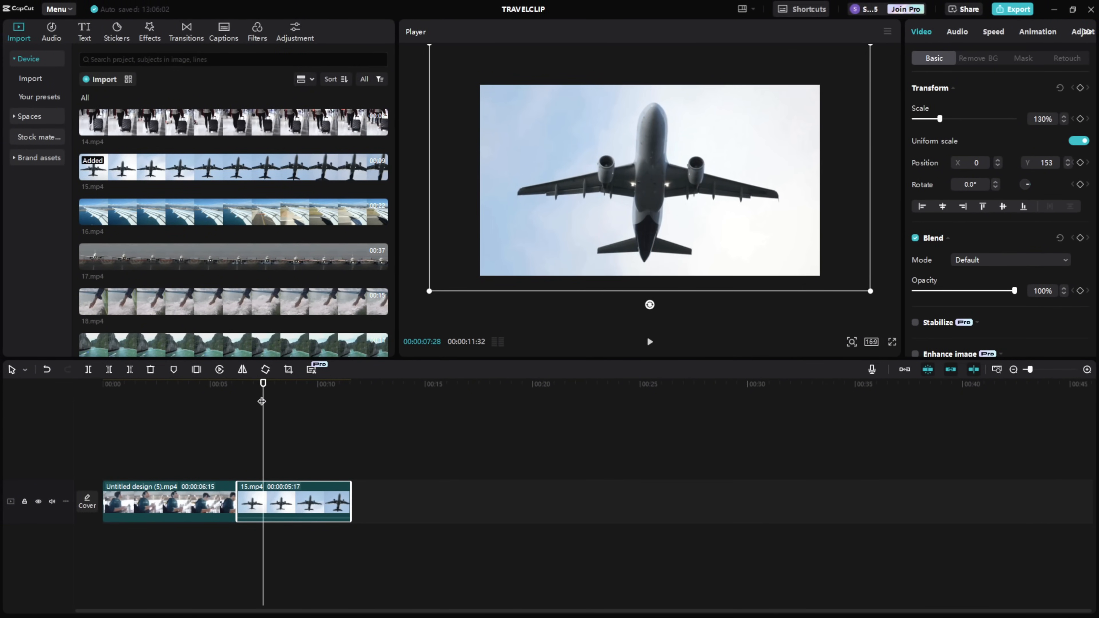
- Animate 15.mp4 with a transform keyframe near its start and a 100% scale at Y position 0 at 00:00:11:08, and preview it
drag(262, 401, 240, 423)
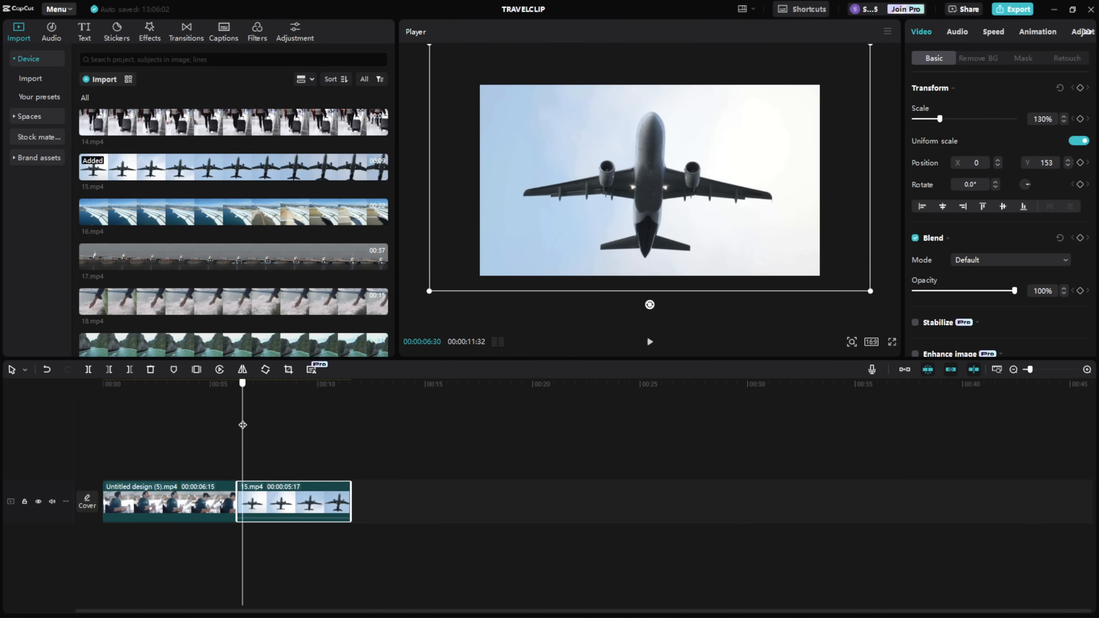
click(1080, 88)
drag(238, 392, 341, 392)
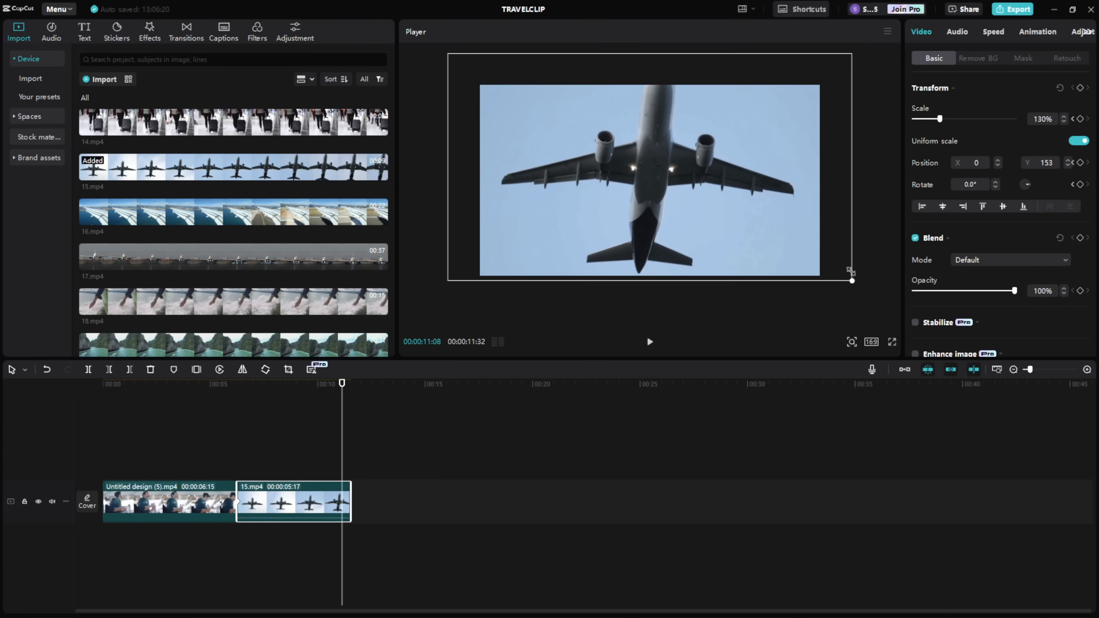
drag(850, 271, 814, 257)
click(278, 384)
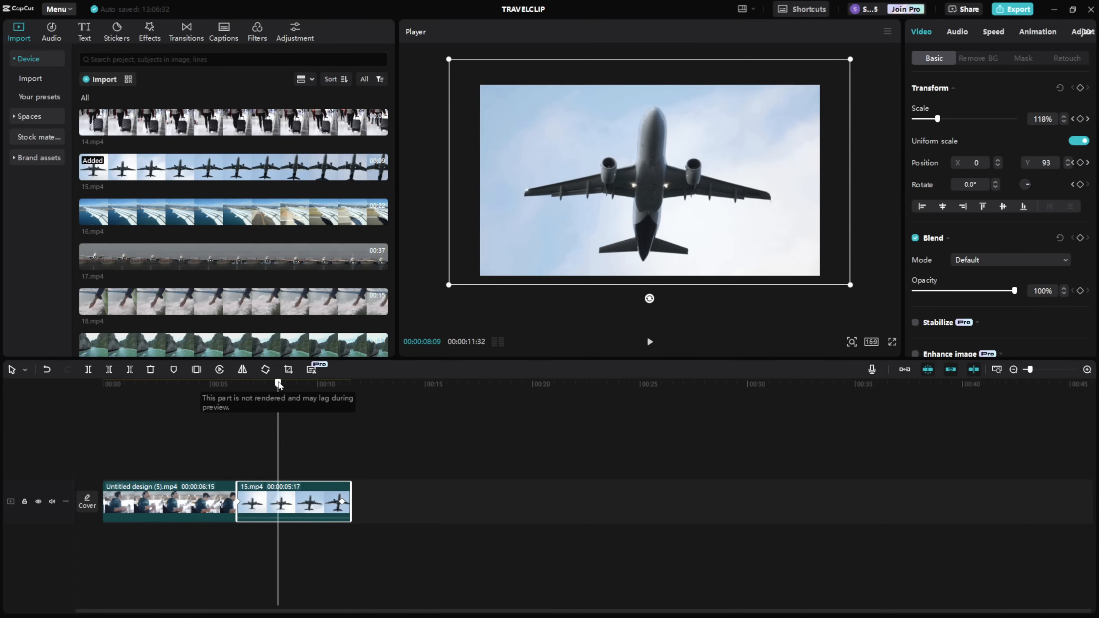
key(space)
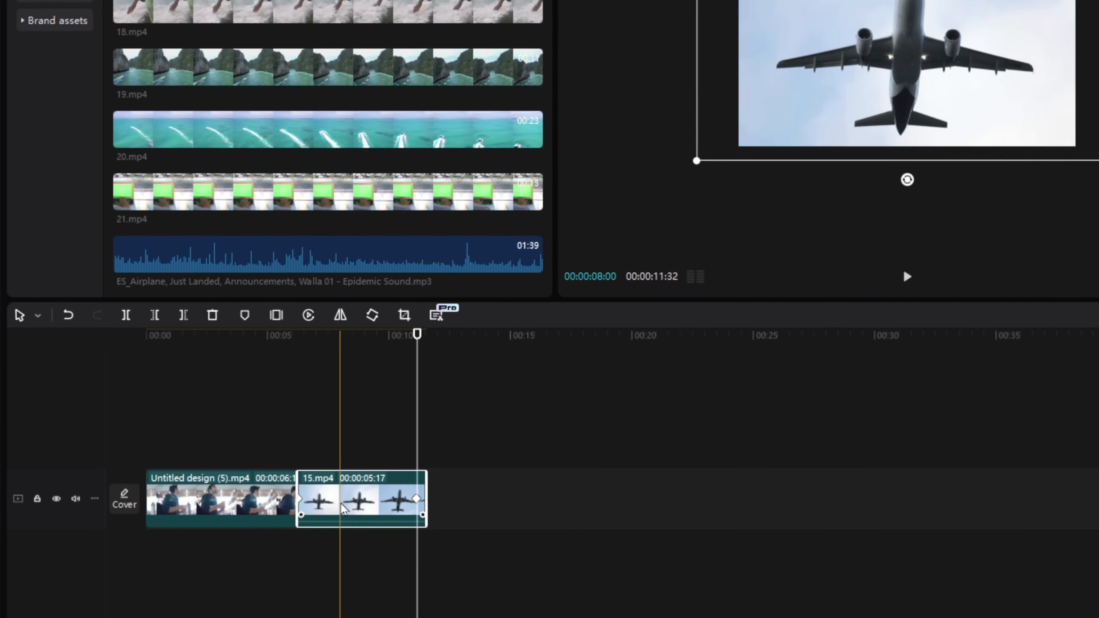
- Move 15.mp4 to a track above so it overlaps the airport clip's end, and place a pasted copy of it on the main track
drag(343, 508, 348, 446)
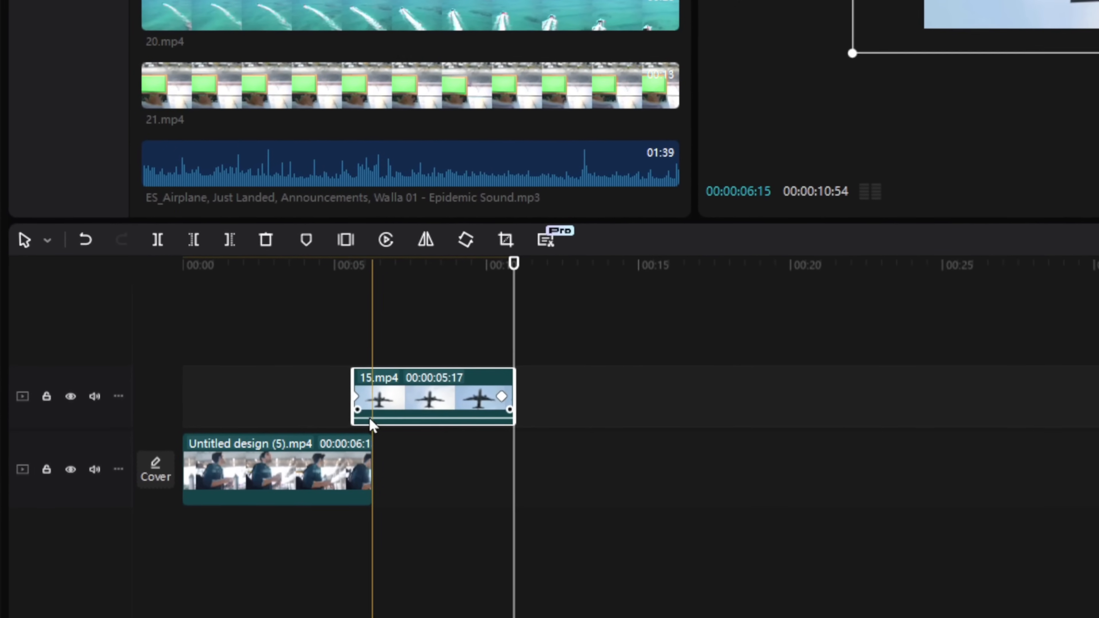
key(ctrl+v)
drag(463, 367, 589, 519)
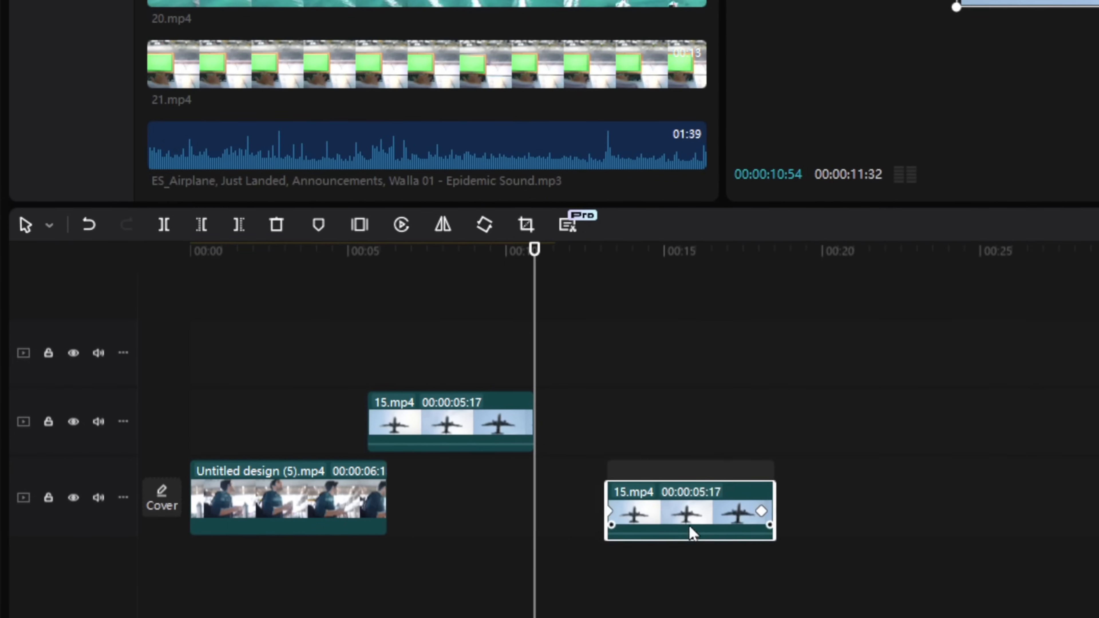
- Paste a copy of the airport clip onto an upper track and rearrange it above the overlapping 15.mp4 clip
click(353, 497)
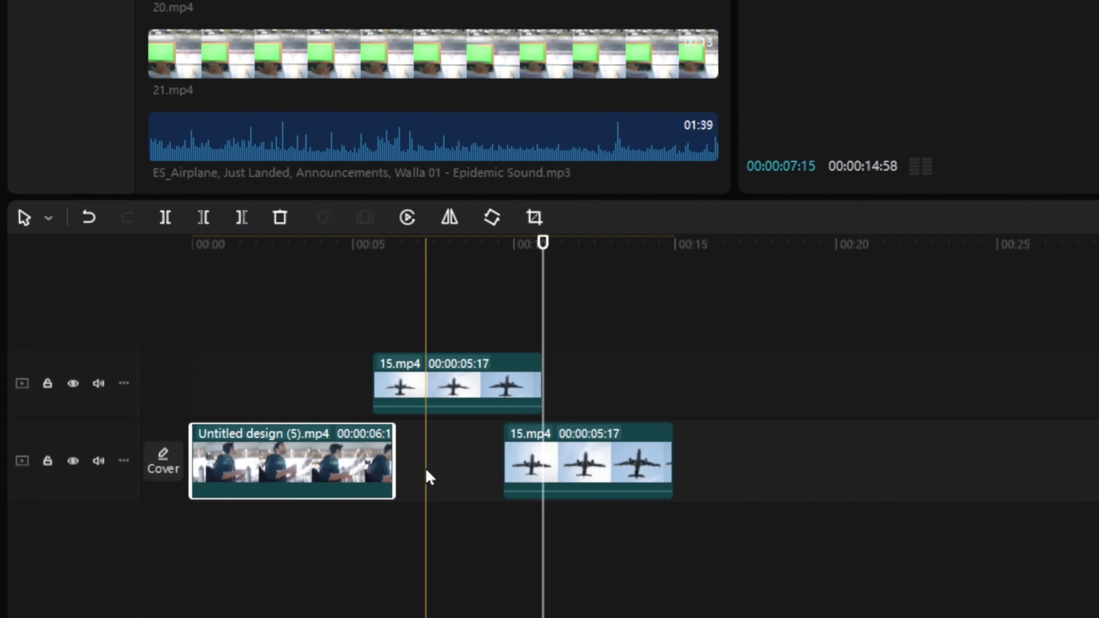
key(ctrl+c)
key(ctrl+v)
click(459, 380)
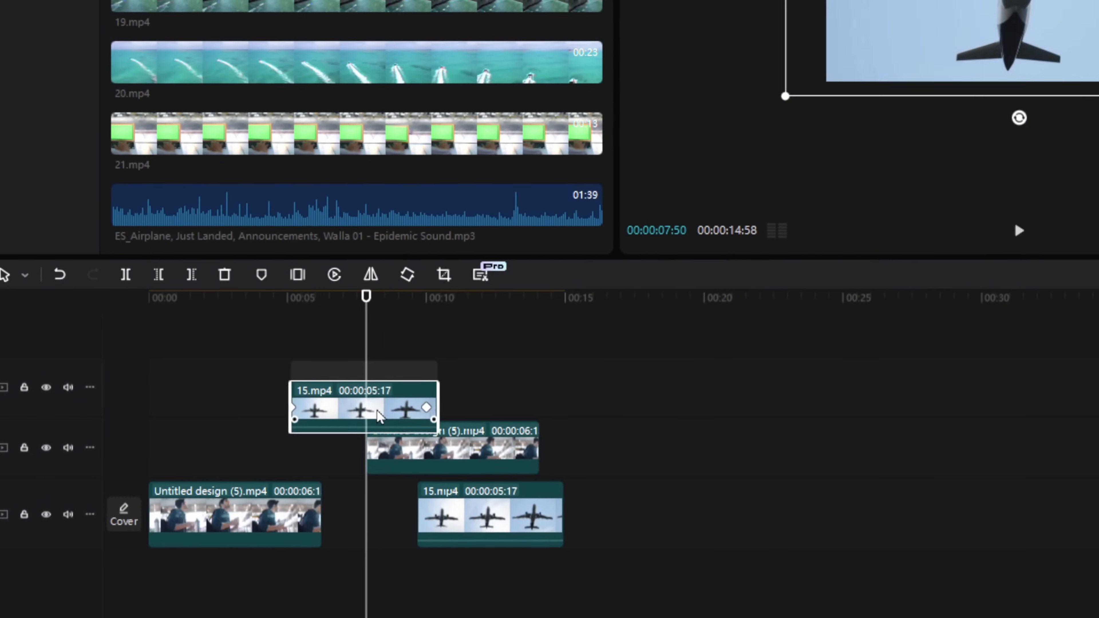
drag(380, 416, 353, 471)
drag(469, 450, 454, 377)
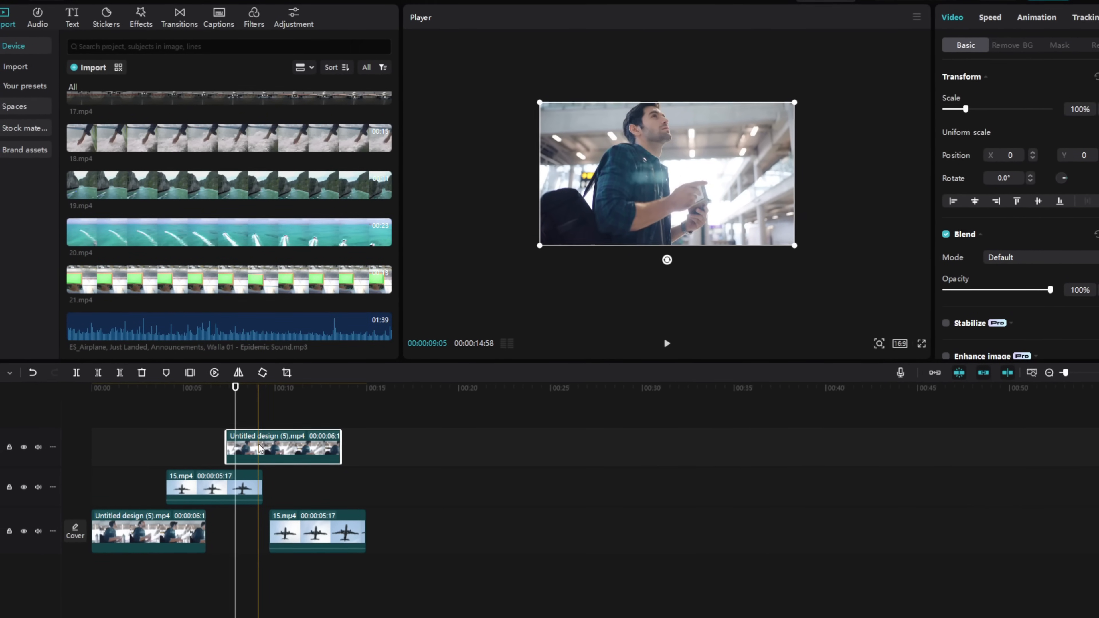
- Delete the main-track copy of 15.mp4 and the airport clip copy on the uppermost track
click(329, 533)
key(Delete)
click(288, 445)
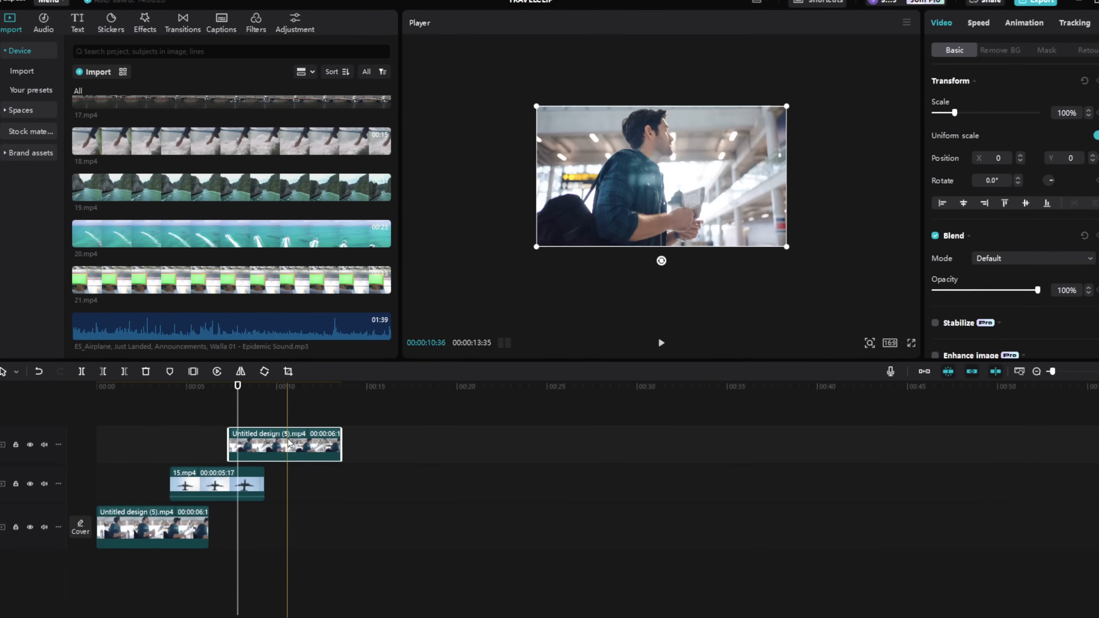
key(Delete)
- At the start of 15.mp4, lower its opacity to 25%, set its blend mode to Multiply, and scrub through the overlap
click(217, 461)
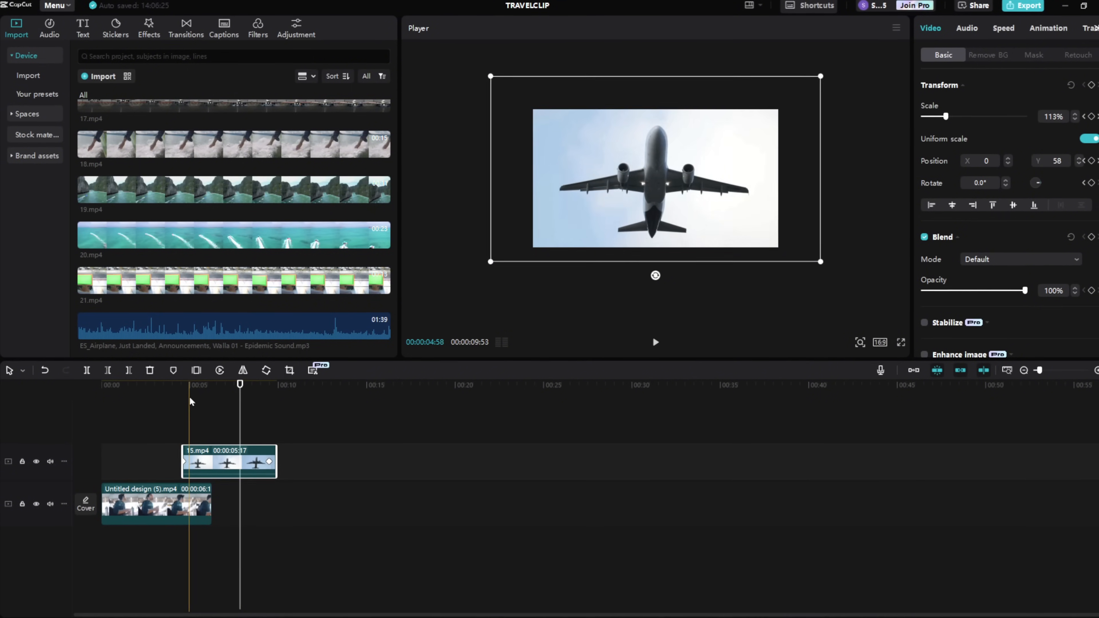
mouse_move(189, 392)
mouse_down()
mouse_move(212, 393)
mouse_move(184, 394)
mouse_up()
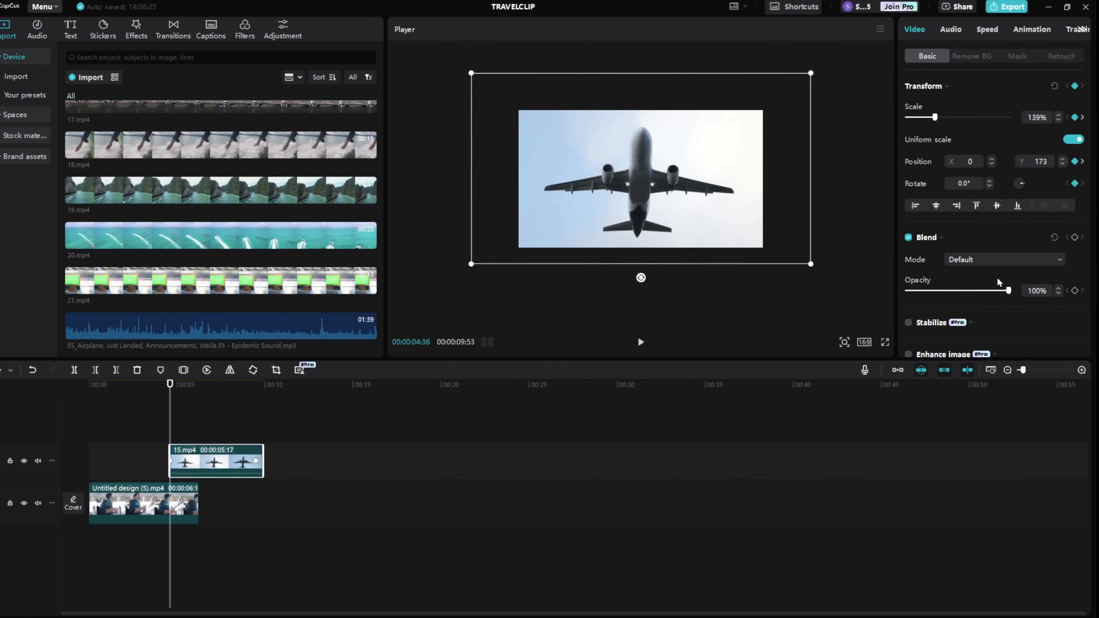
drag(1008, 290, 927, 291)
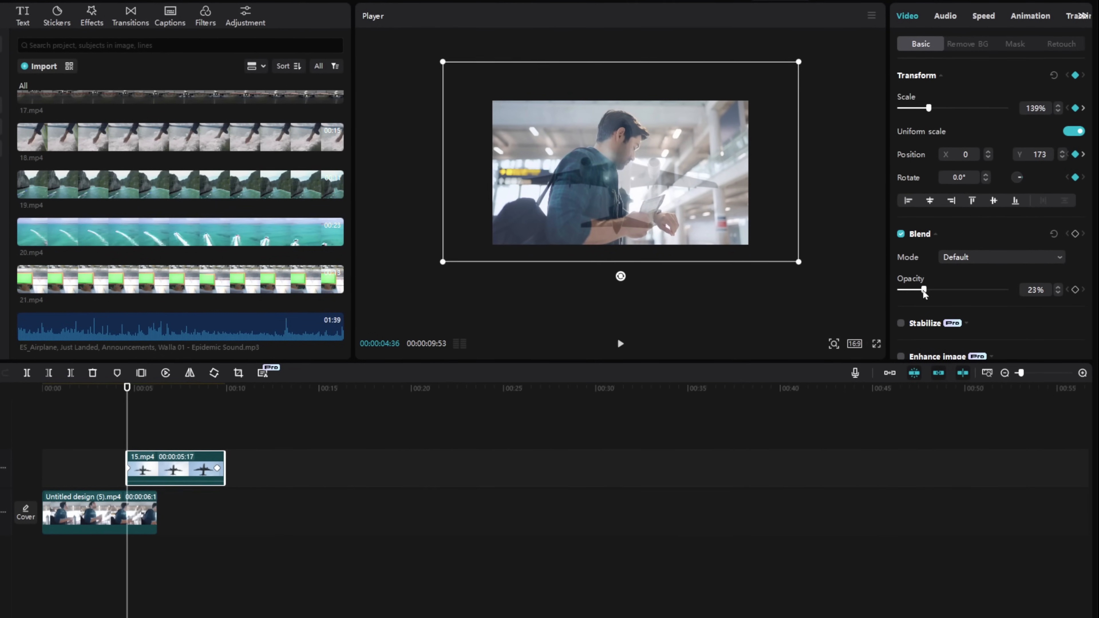
click(968, 256)
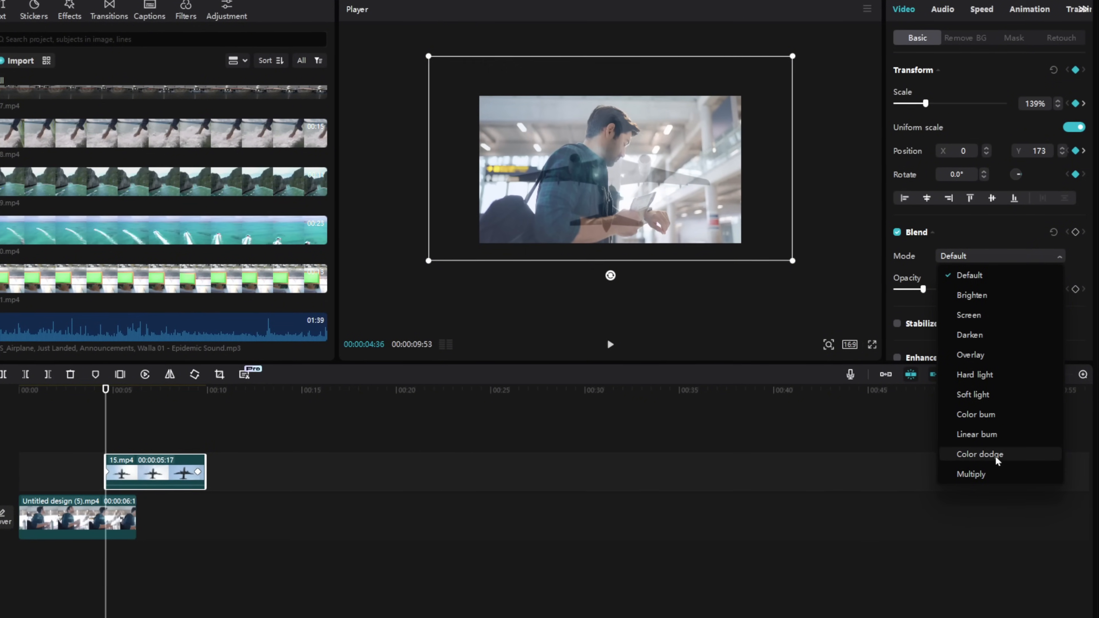
click(968, 475)
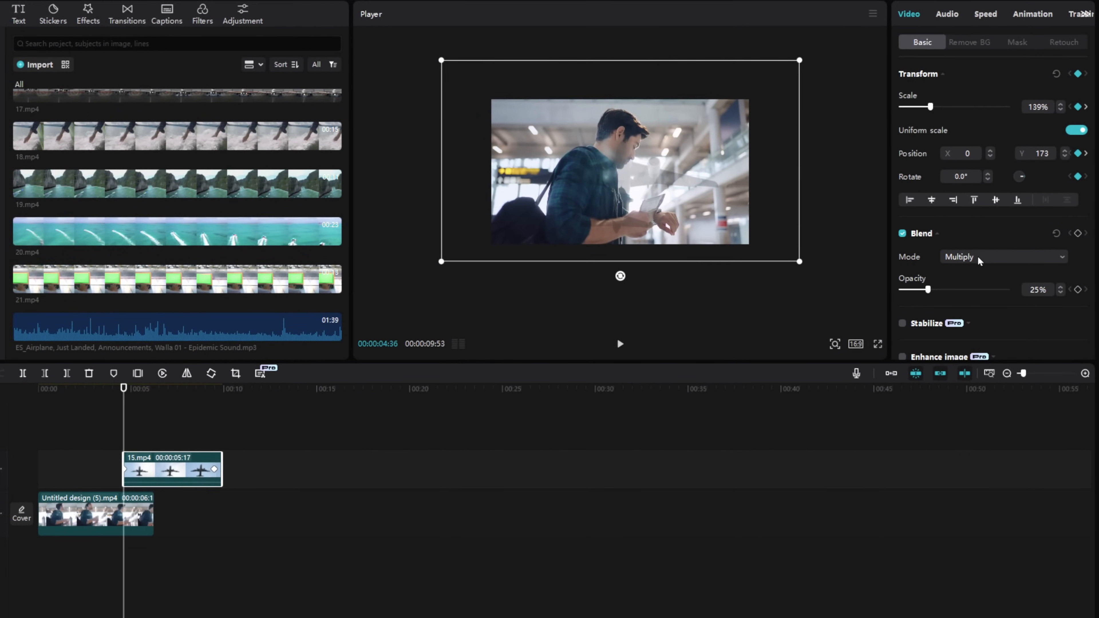
drag(124, 409, 246, 439)
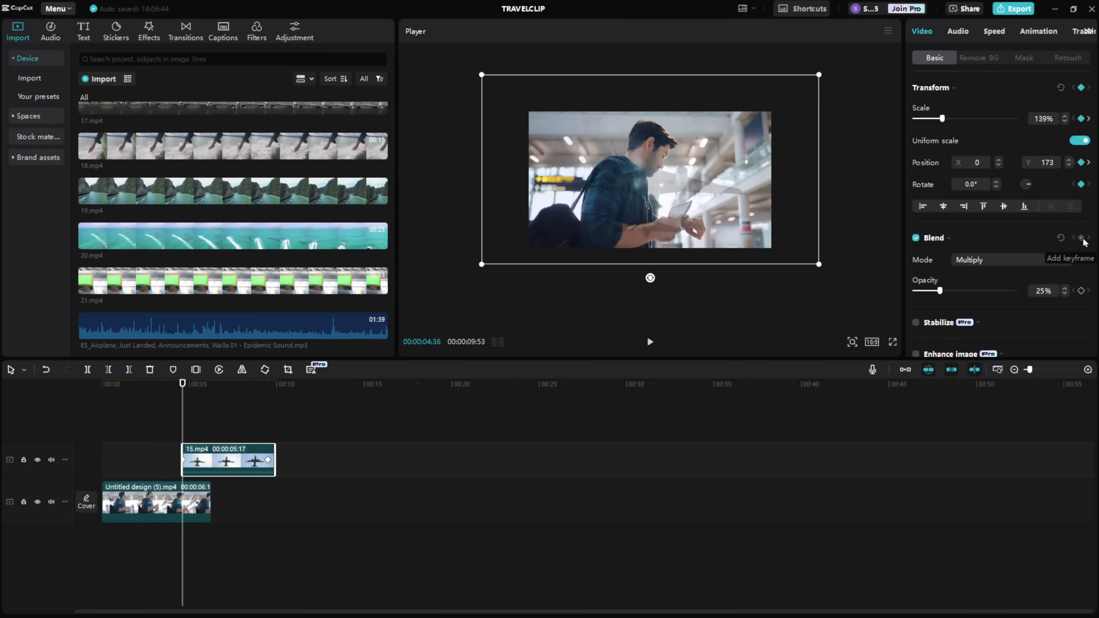
- Fade in 15.mp4 with a Blend keyframe at 00:00:04:36 and 100% opacity at 00:00:06:15, and preview the fade
click(1081, 237)
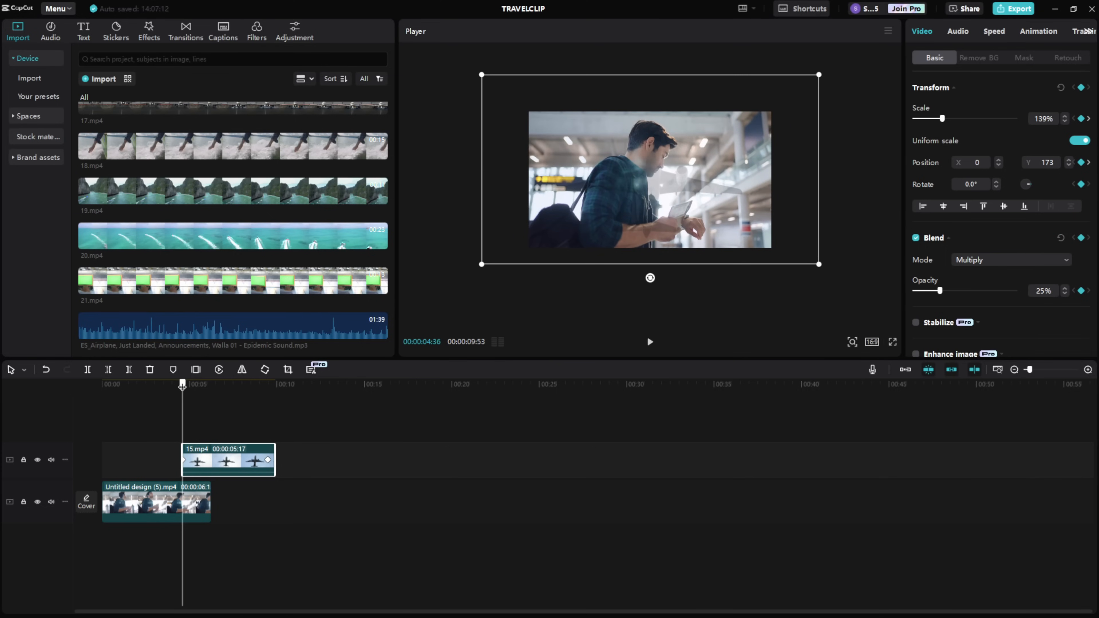
drag(182, 384, 211, 392)
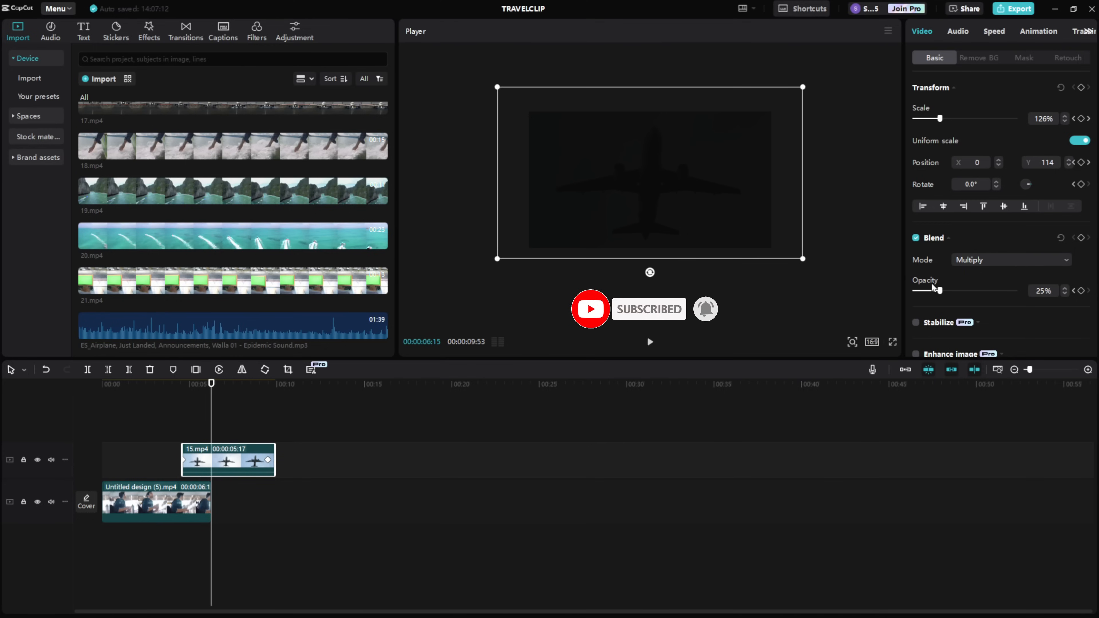
drag(941, 291, 1018, 293)
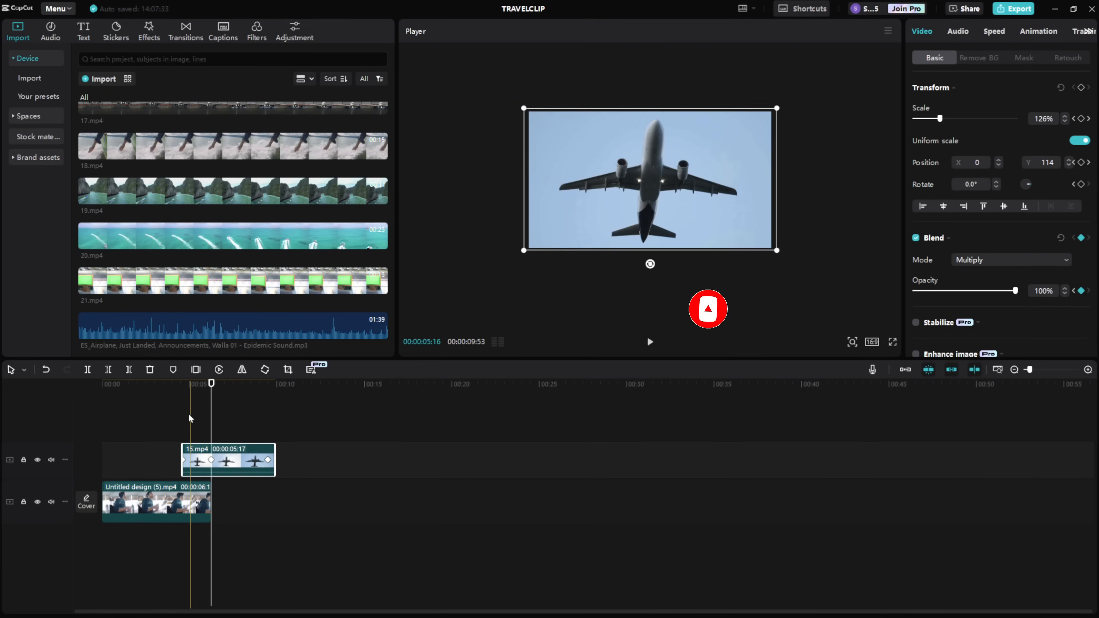
key(space)
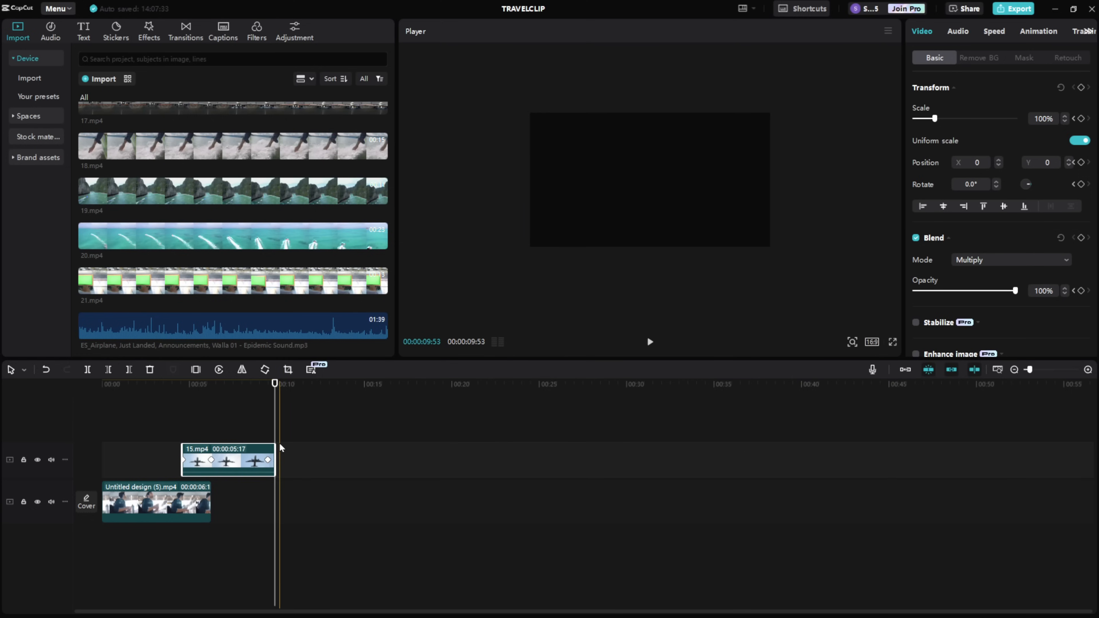
- Combine the airport clip and 15.mp4 into one compound clip and play it
drag(287, 430, 155, 540)
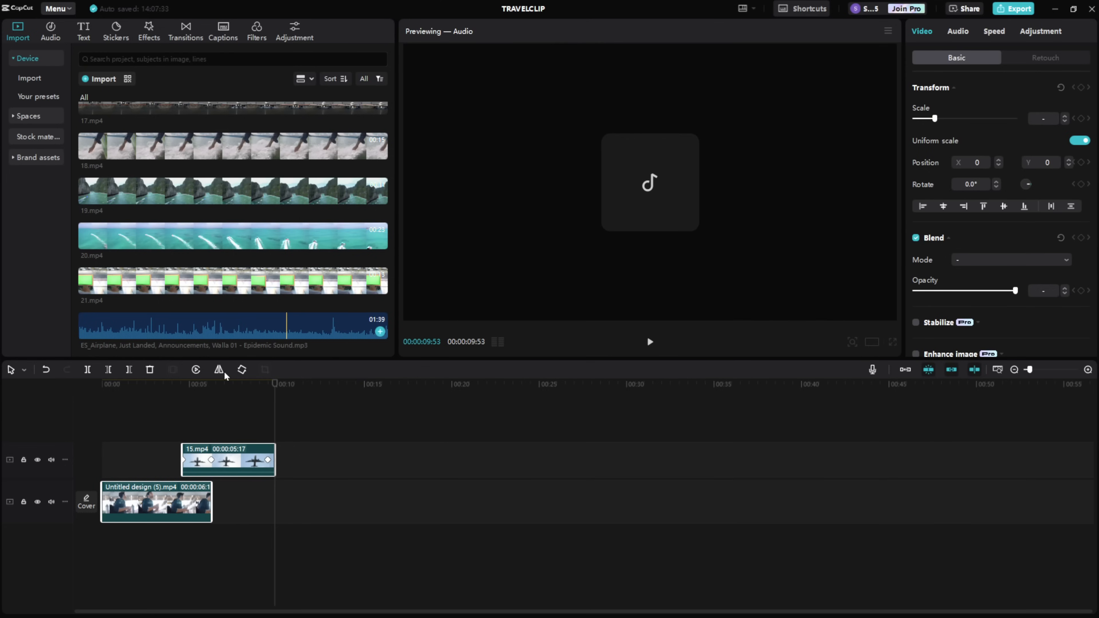
drag(344, 419, 169, 521)
right_click(199, 496)
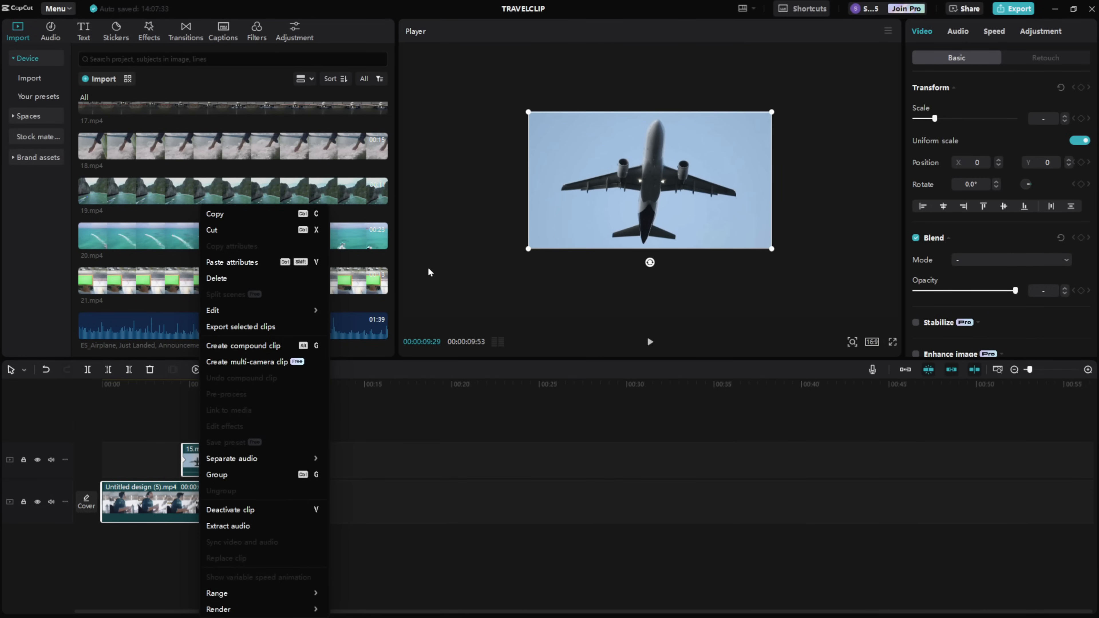
click(272, 352)
key(space)
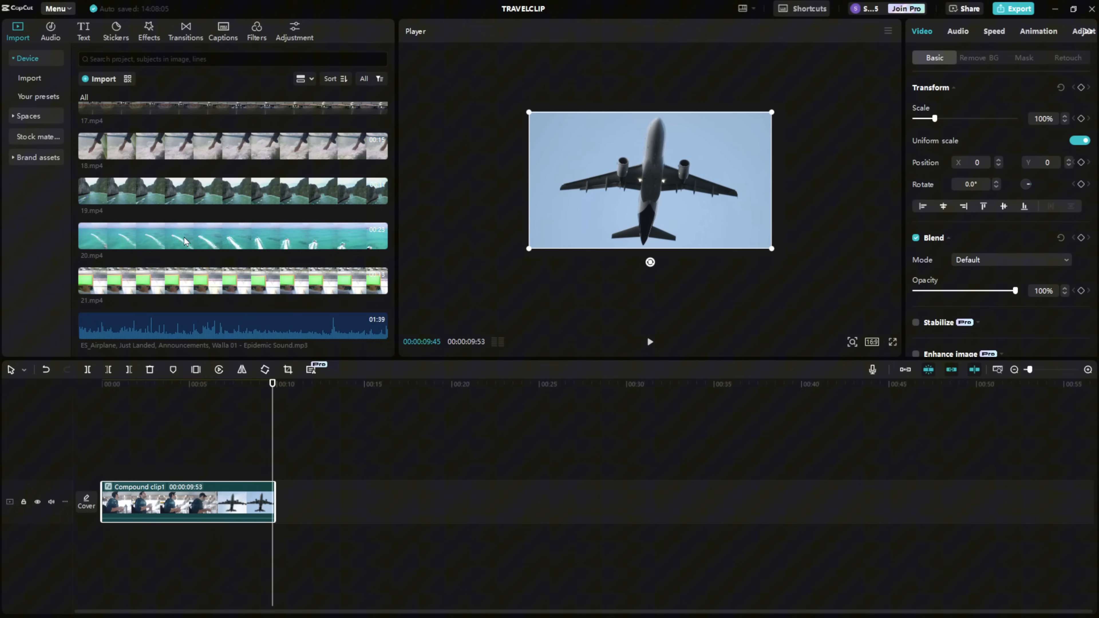
- Add 16.mp4 to the main track directly after the compound clip
scroll(224, 241, down, 2)
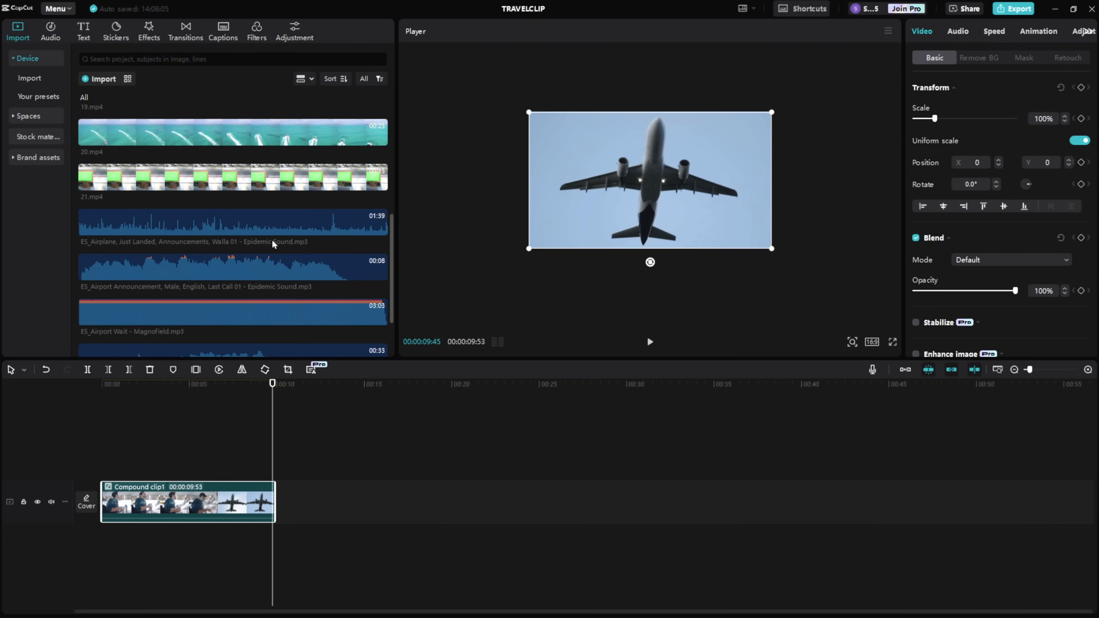
scroll(287, 265, up, 5)
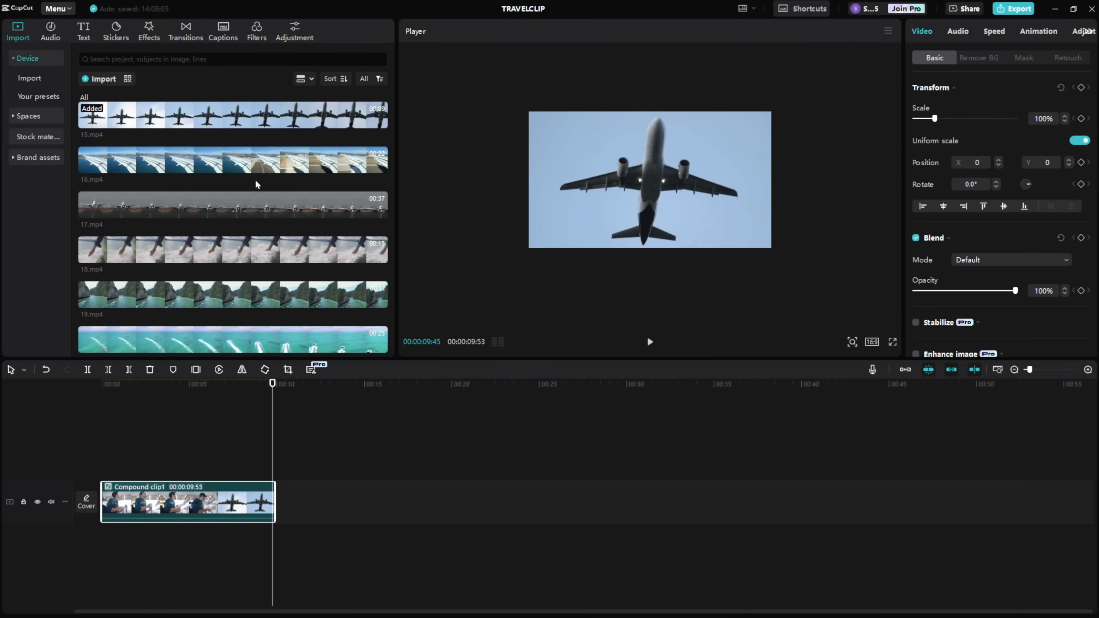
drag(257, 162, 322, 491)
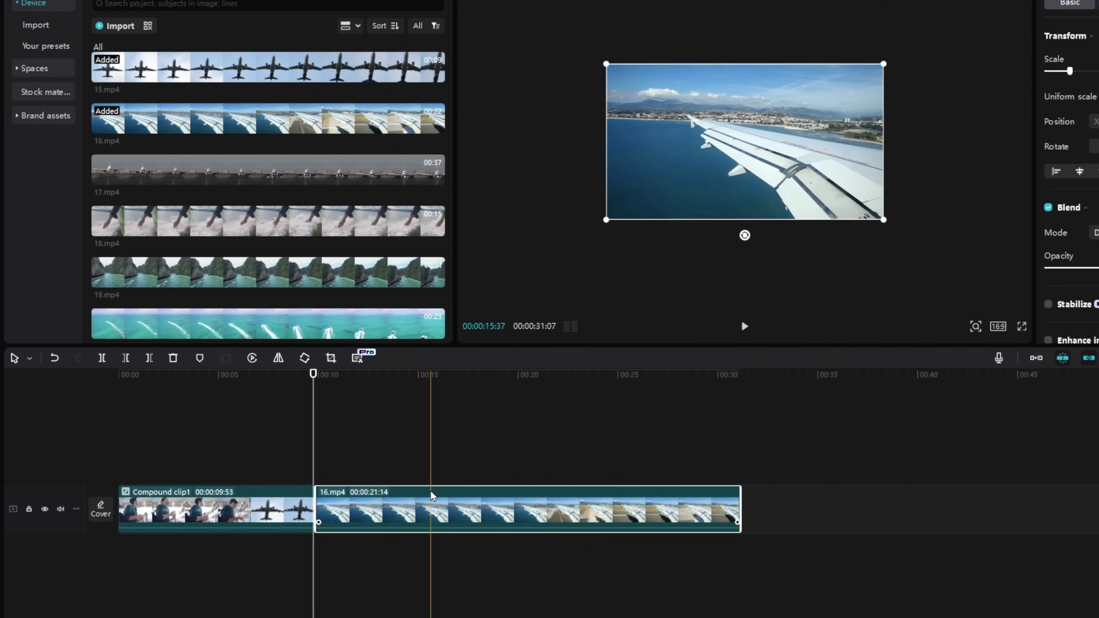
- Split 16.mp4 into sections, delete all but the 00:00:11:37 section, and place that section directly after the compound clip
click(30, 358)
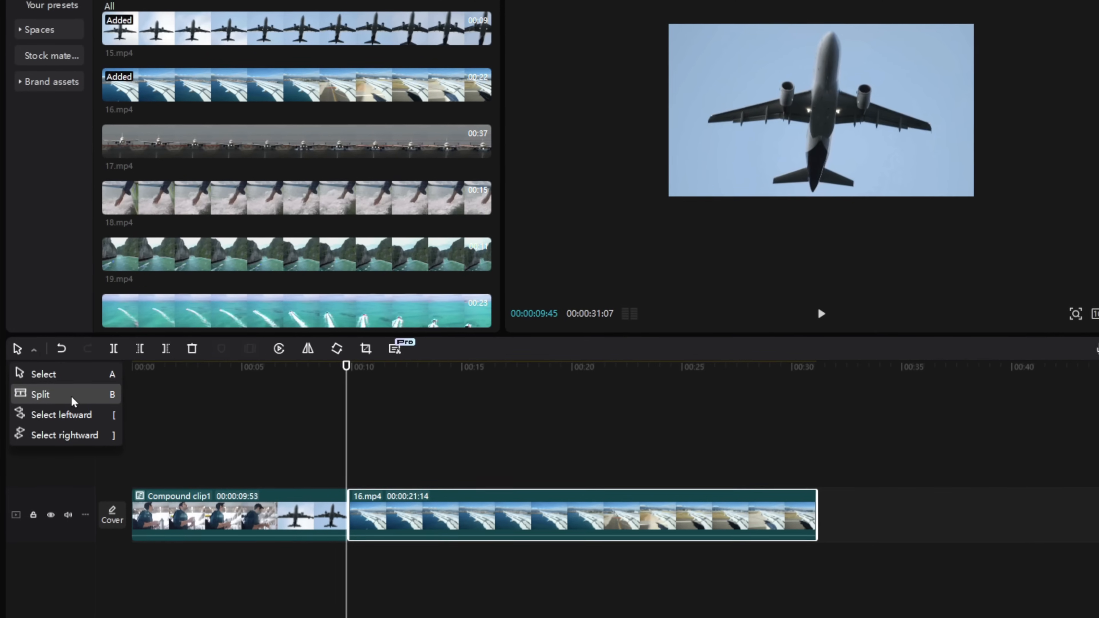
click(74, 392)
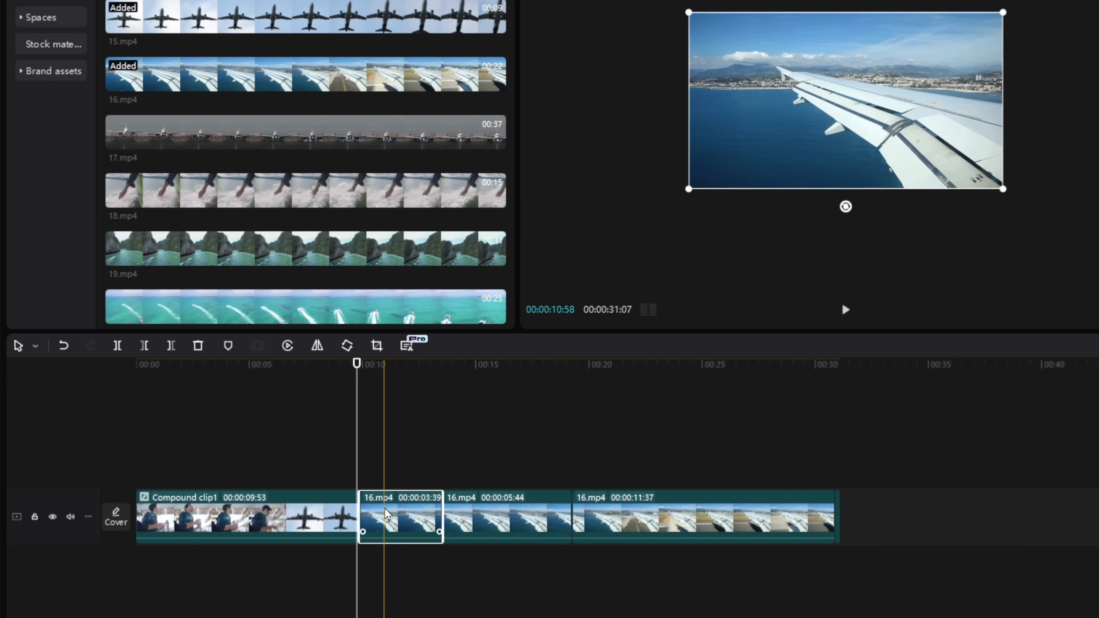
key(Delete)
click(838, 515)
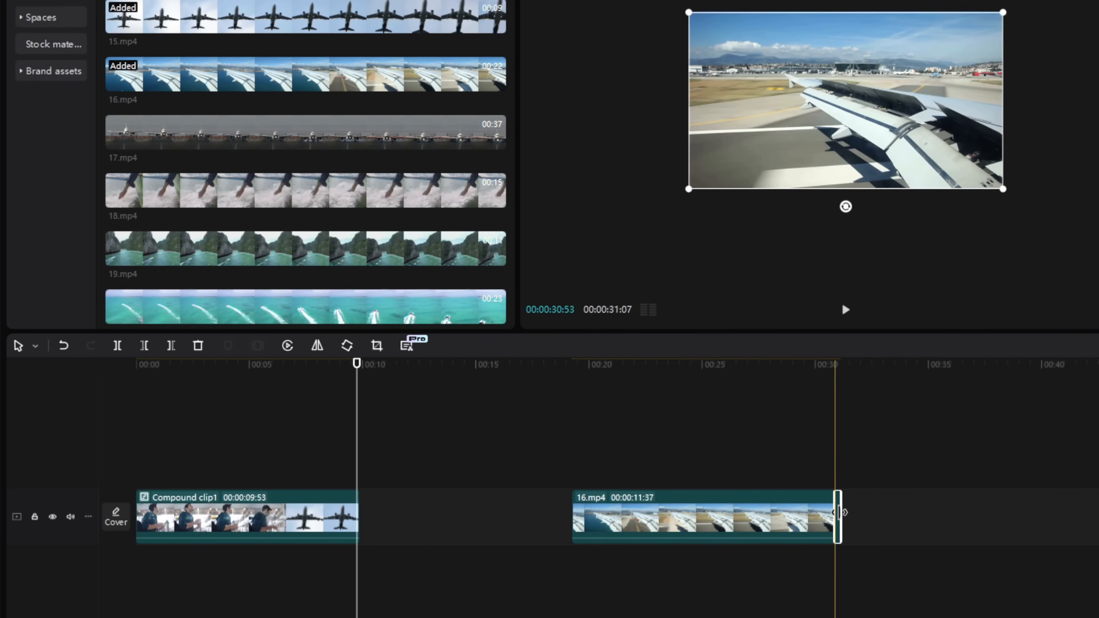
key(Delete)
drag(756, 522, 541, 522)
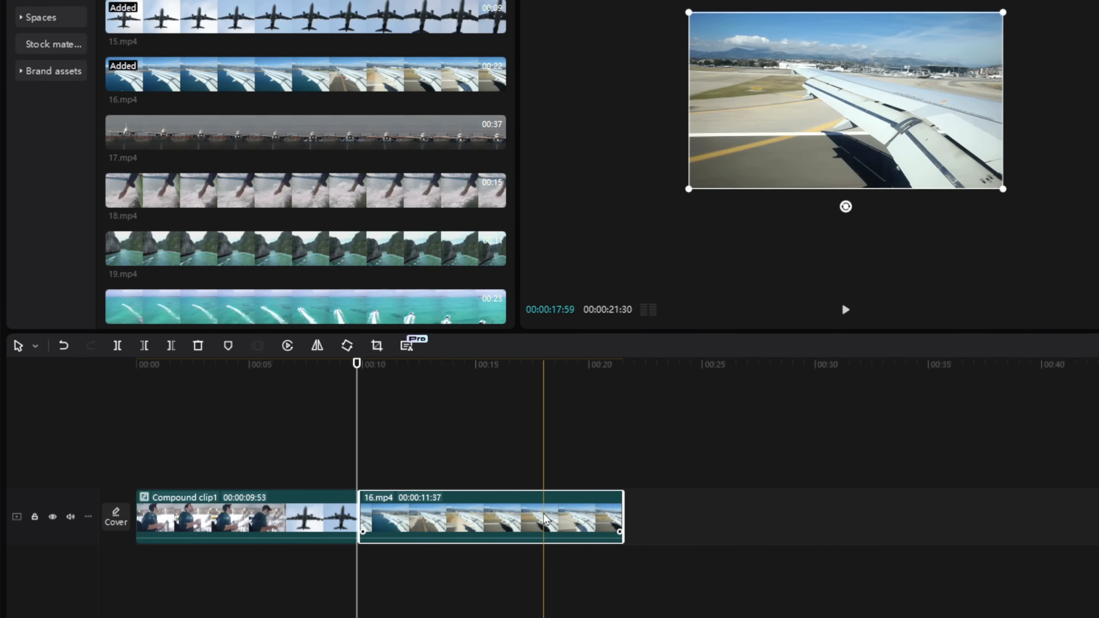
- Speed up 16.mp4 to about 2.5x for a duration of 4.8 s, and scrub through the faster clip
scroll(542, 490, up, 5)
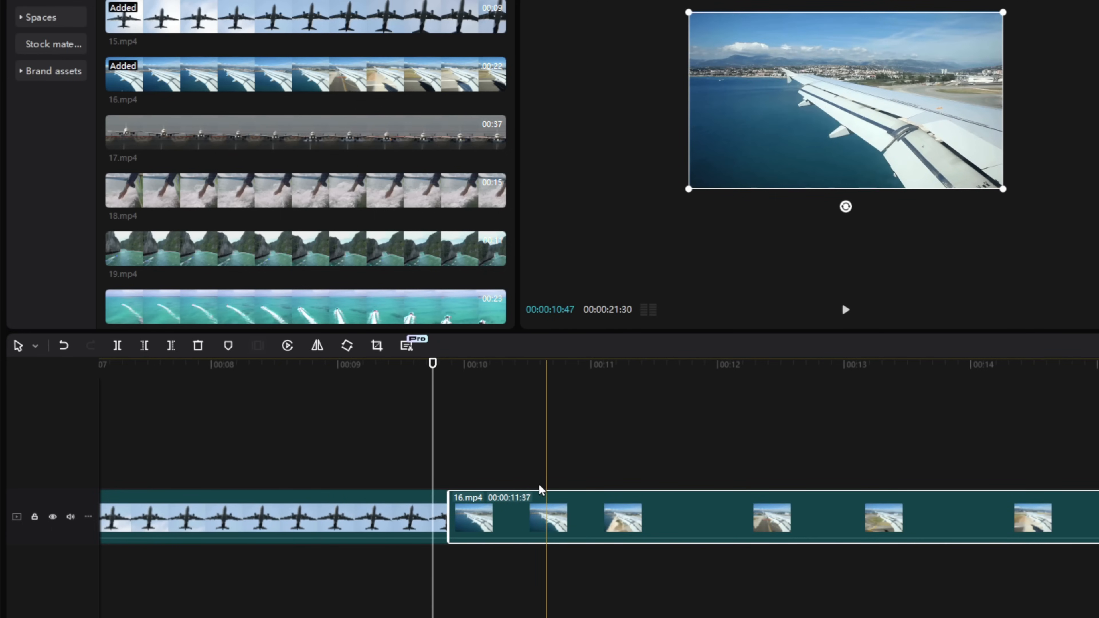
scroll(437, 526, down, 3)
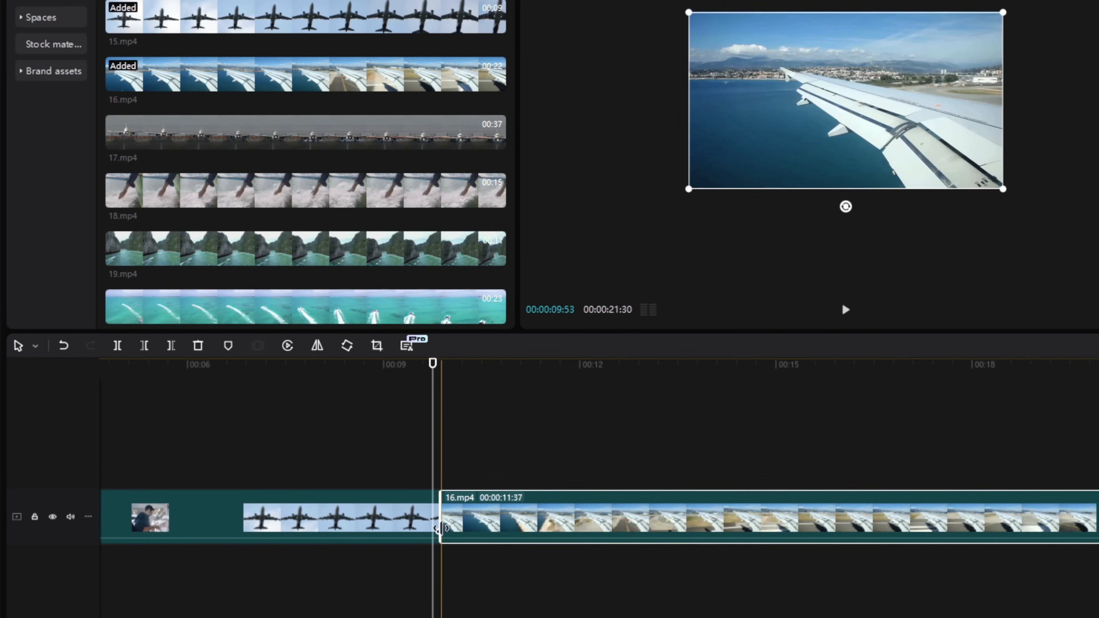
scroll(606, 533, down, 2)
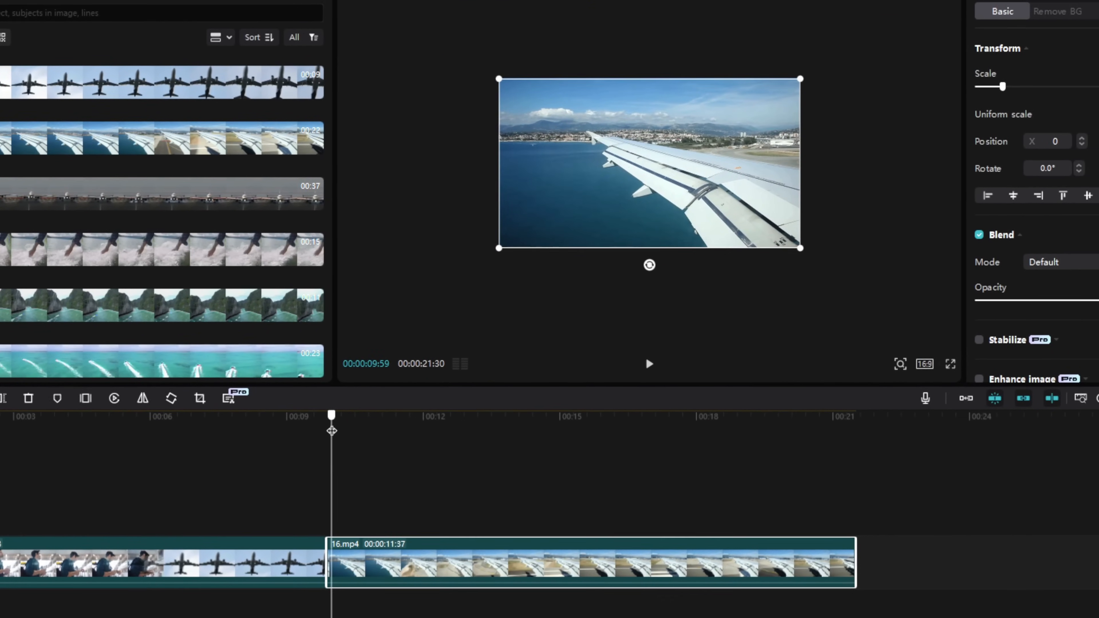
click(810, 485)
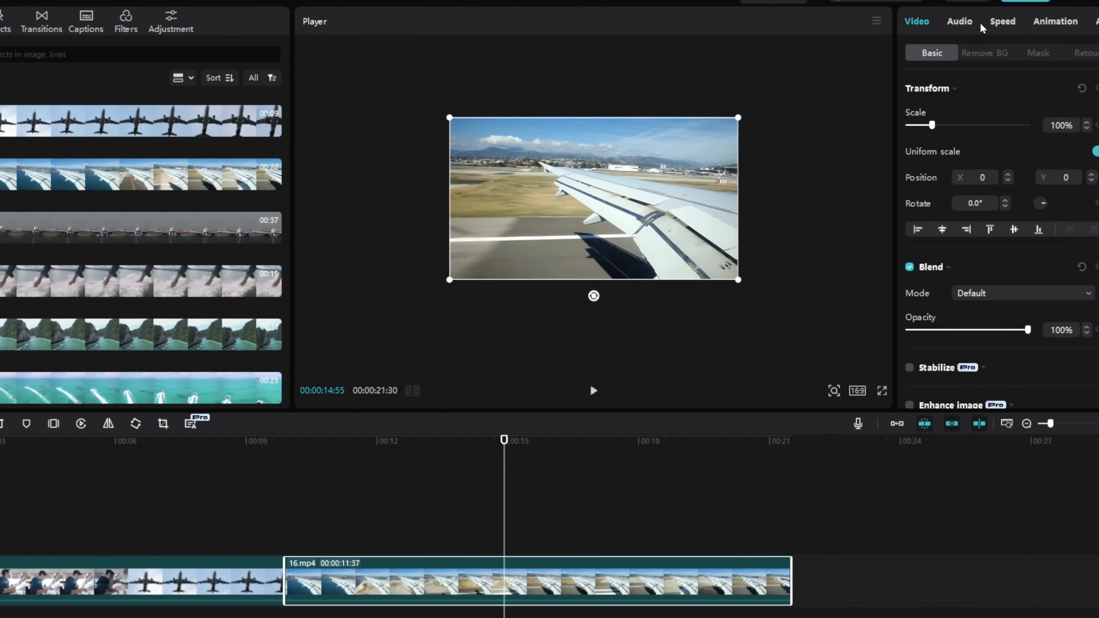
click(999, 22)
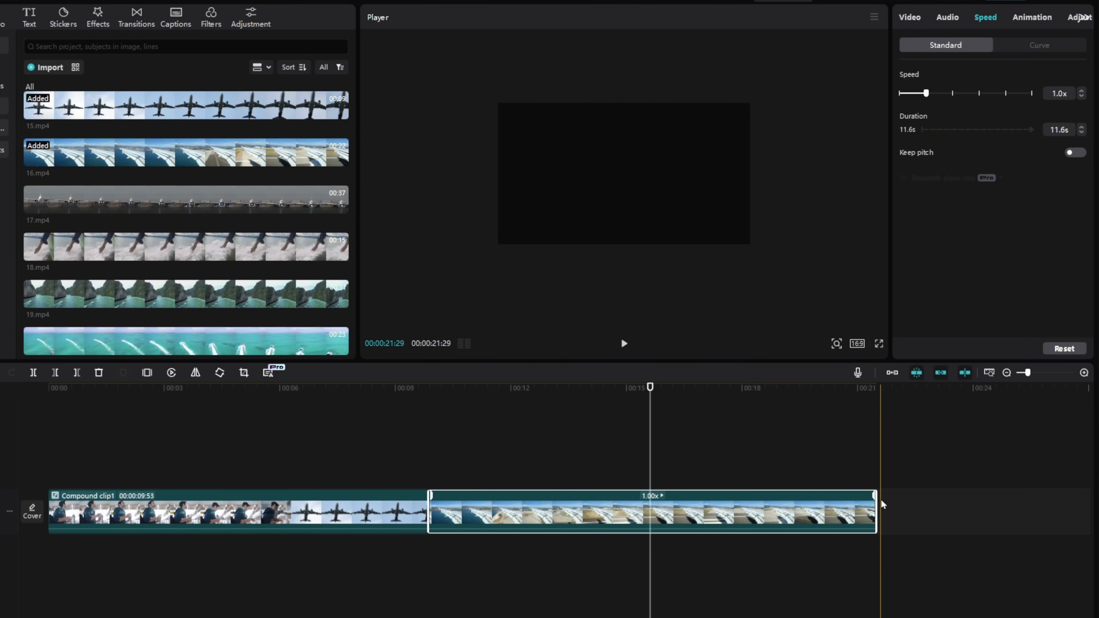
mouse_move(874, 496)
mouse_down()
mouse_move(561, 496)
mouse_move(620, 499)
mouse_up()
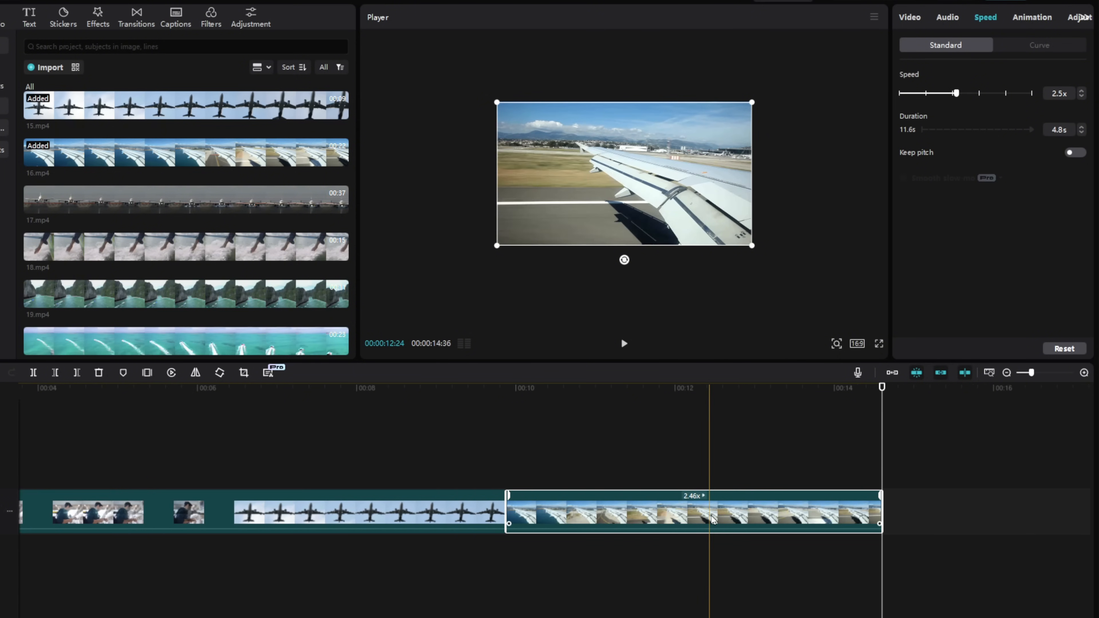
scroll(711, 459, up, 1)
click(508, 396)
drag(509, 400, 886, 432)
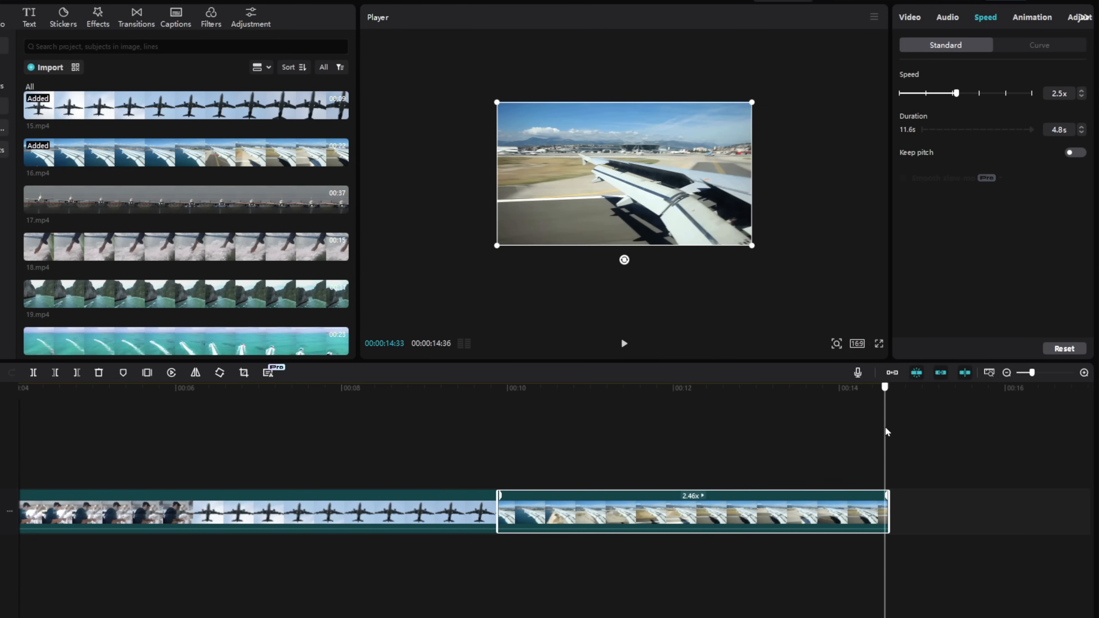
click(502, 403)
drag(502, 403, 490, 401)
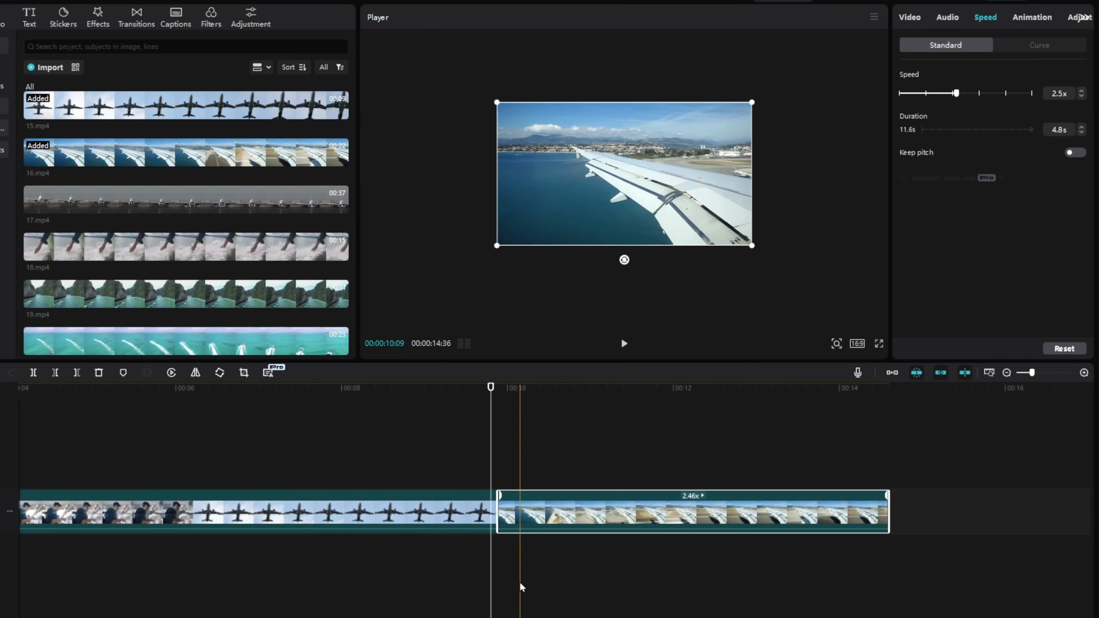
- Add the Page Turning transition between the compound clip and 16.mp4, with a duration of 1.0 s
scroll(520, 587, left, 5)
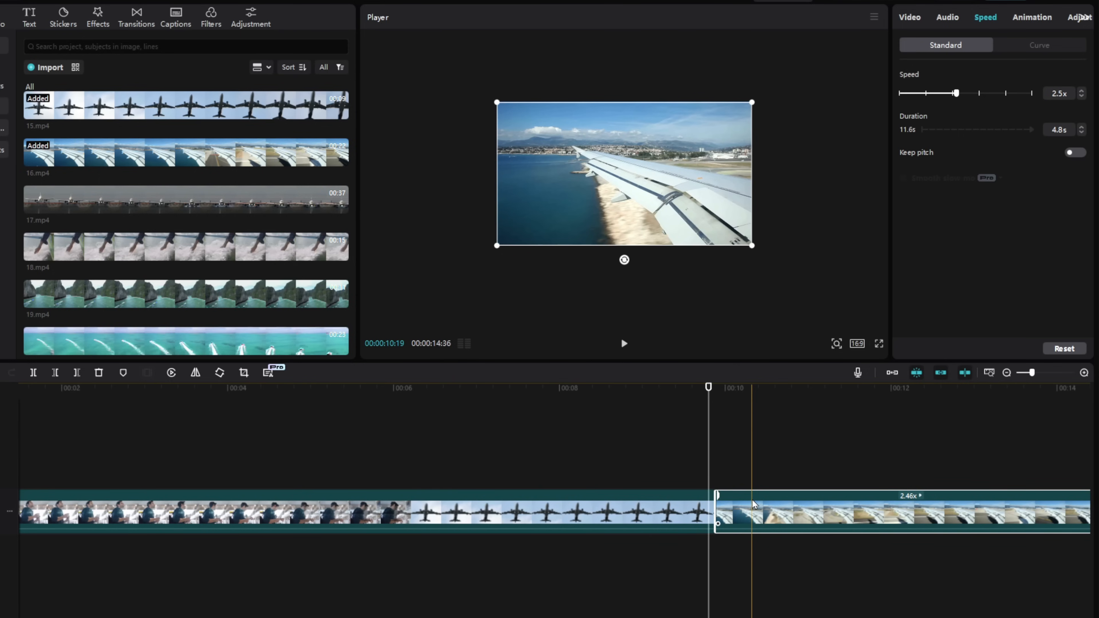
click(136, 18)
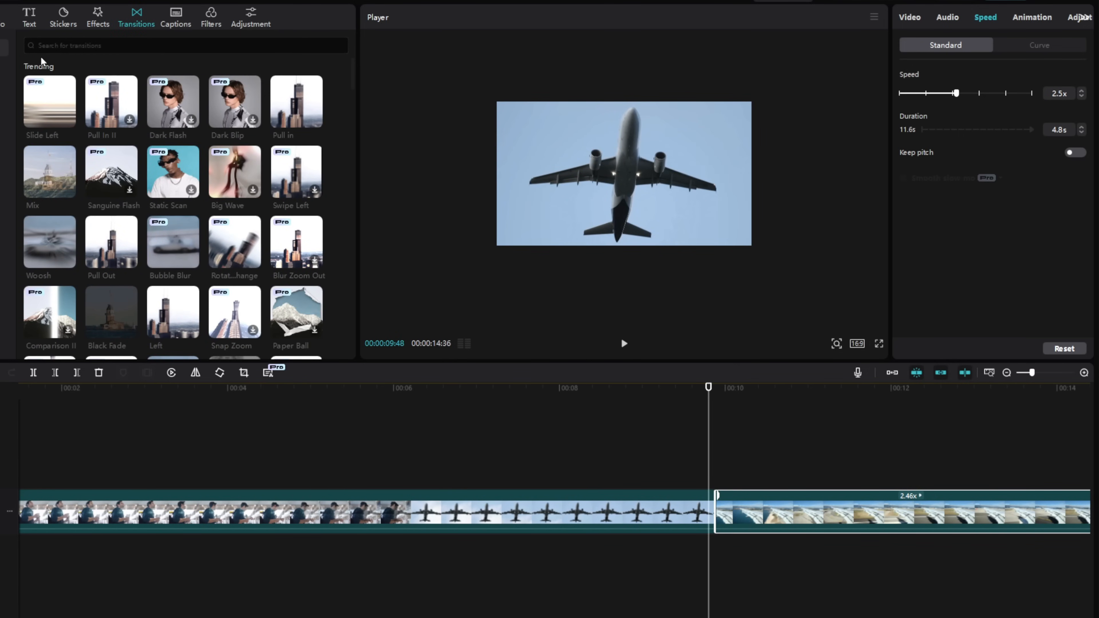
scroll(188, 266, down, 5)
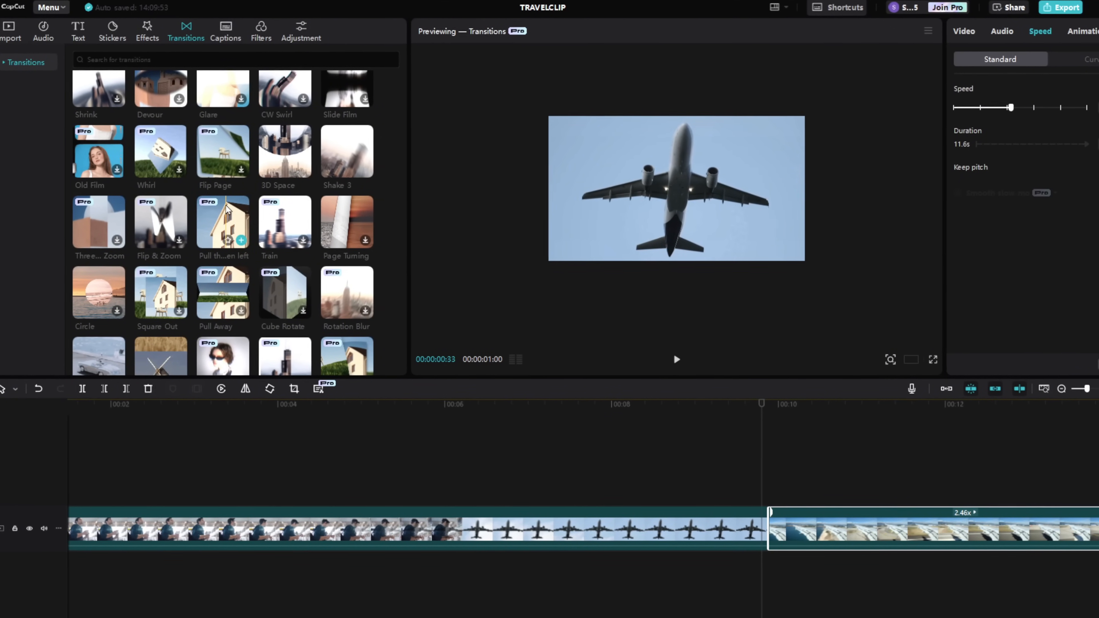
drag(213, 228, 689, 515)
key(Return)
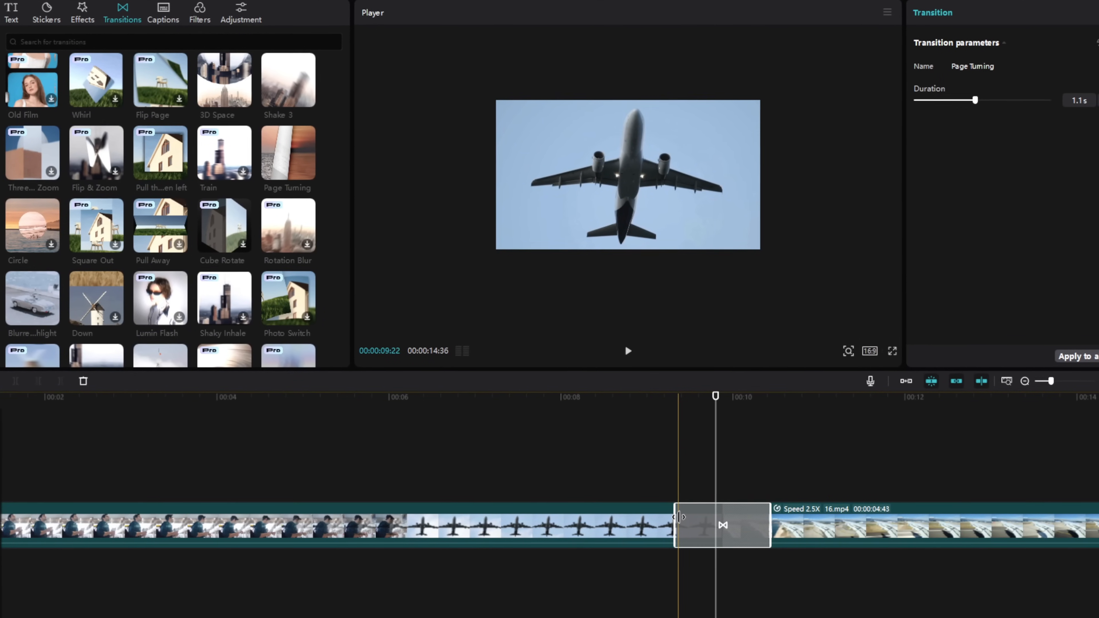
mouse_move(971, 98)
mouse_down()
mouse_move(945, 99)
mouse_move(1002, 100)
mouse_move(954, 105)
mouse_up()
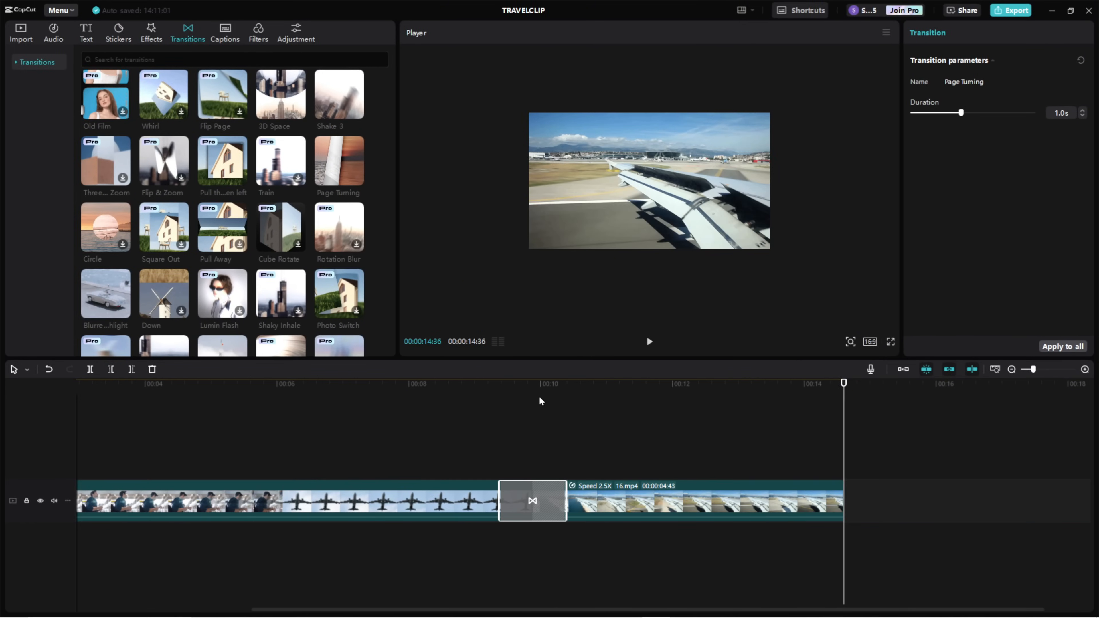
- Replace the transition before 16.mp4 with White smoke at 0.8 s duration, and play it back
click(533, 395)
drag(960, 113, 949, 115)
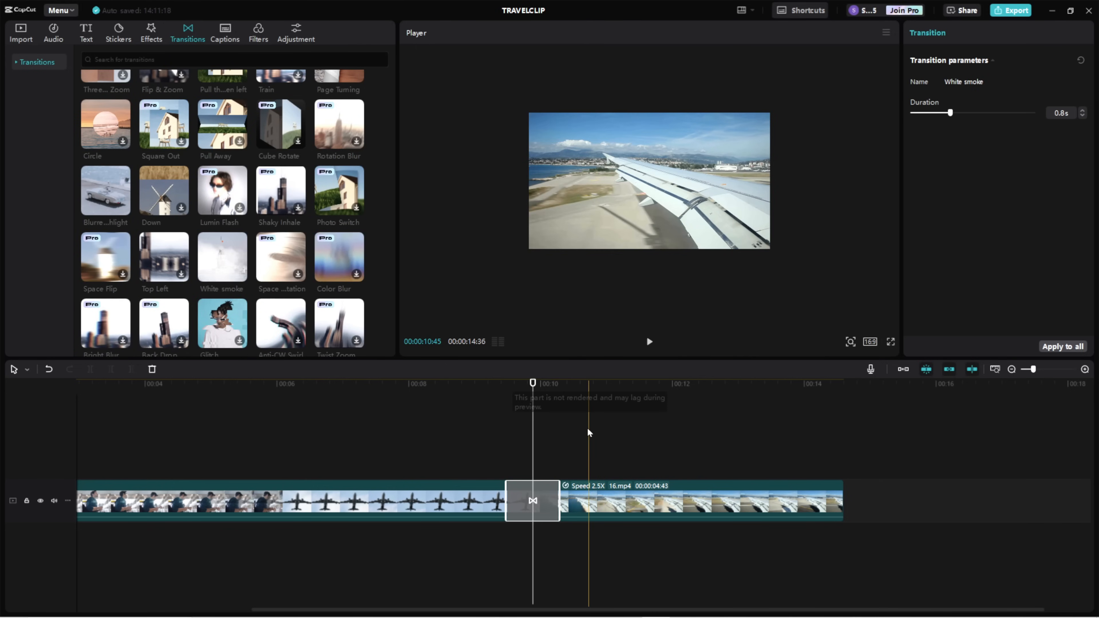
key(space)
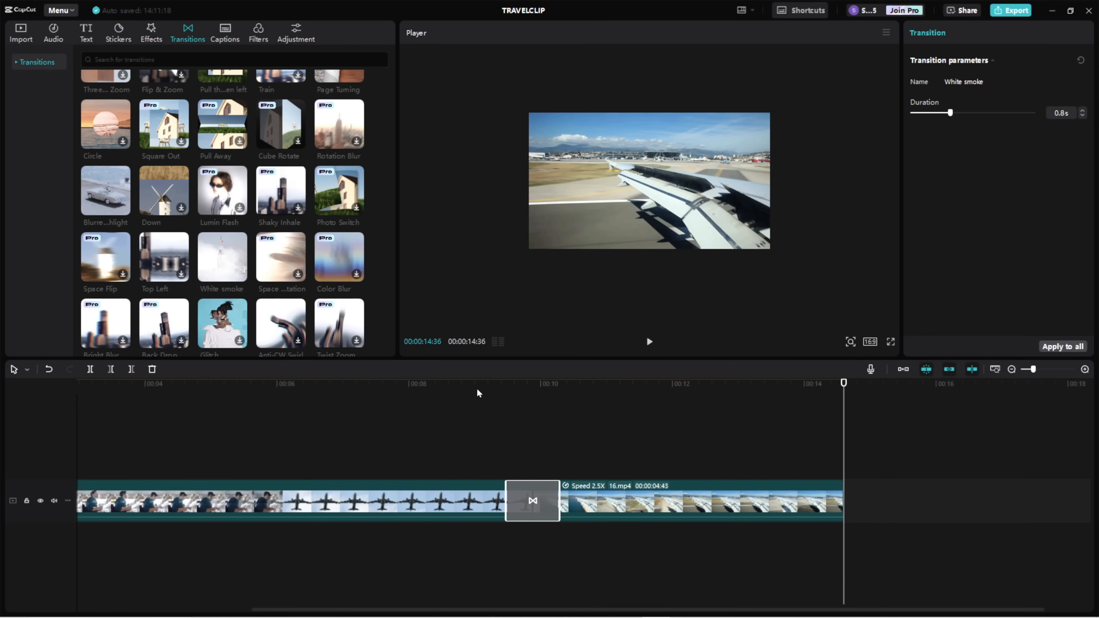
click(407, 385)
key(space)
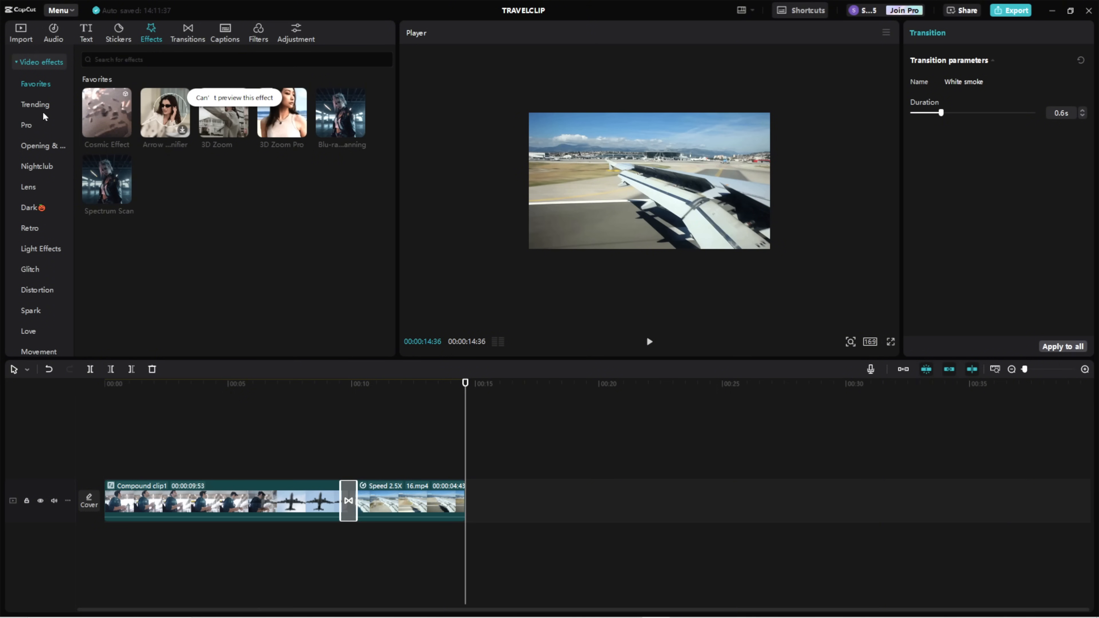
- Add the trending Shake video effect over the end of 16.mp4, with strength 24 and a reduced speed
click(43, 111)
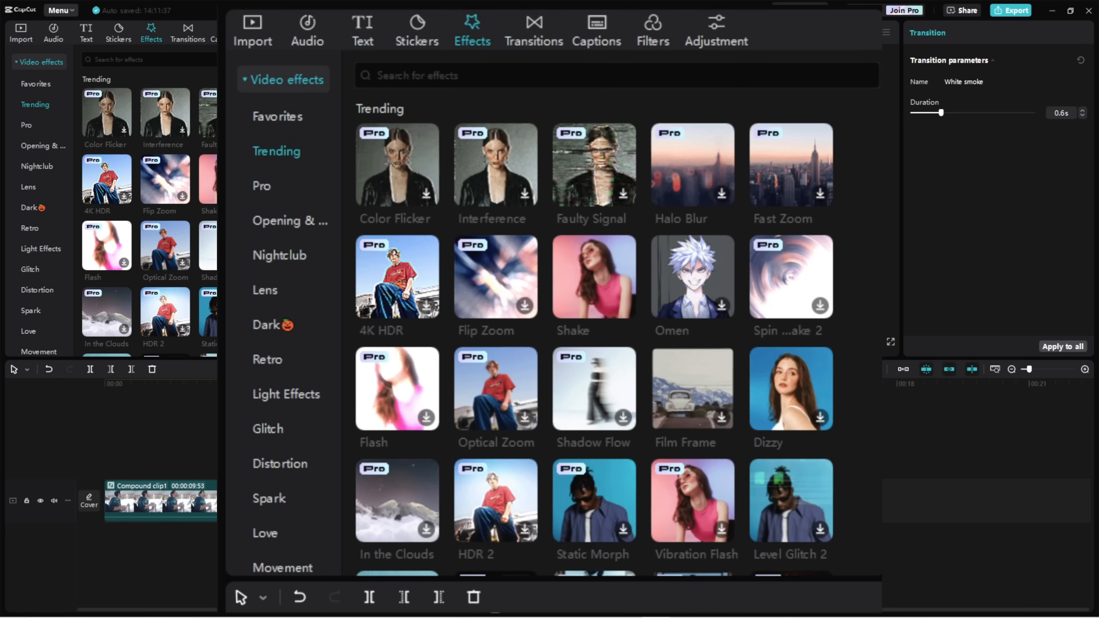
drag(223, 179, 677, 470)
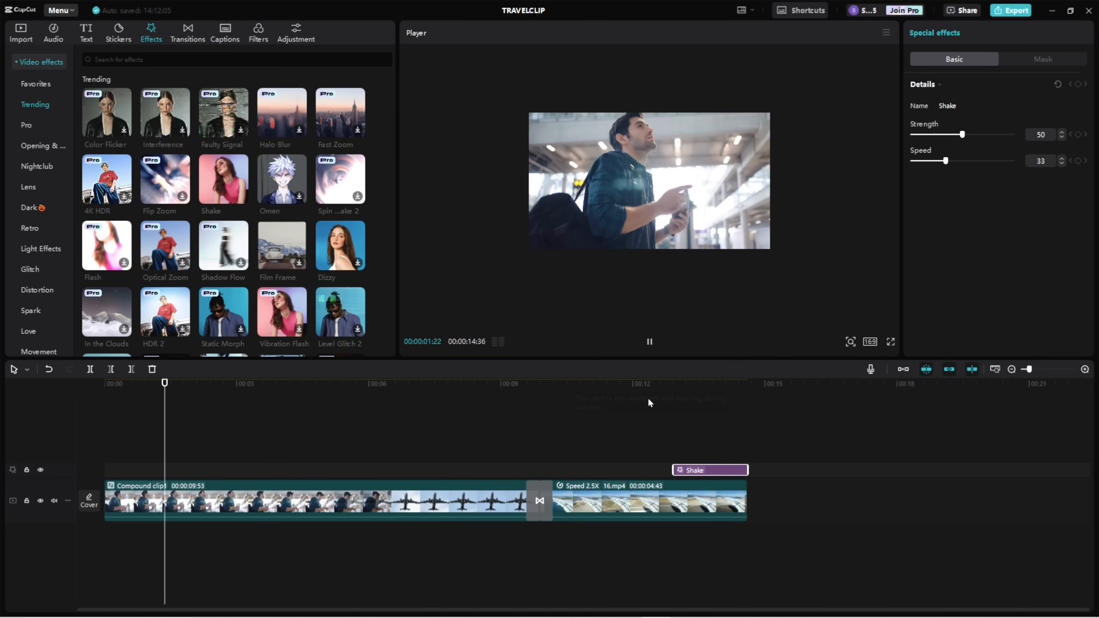
click(935, 134)
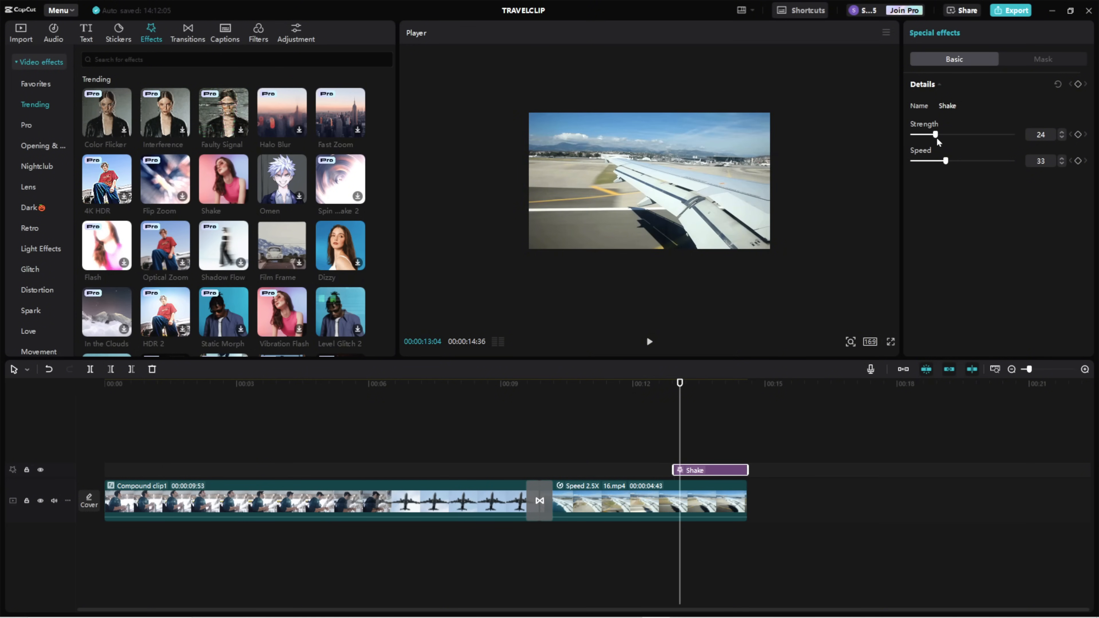
click(920, 161)
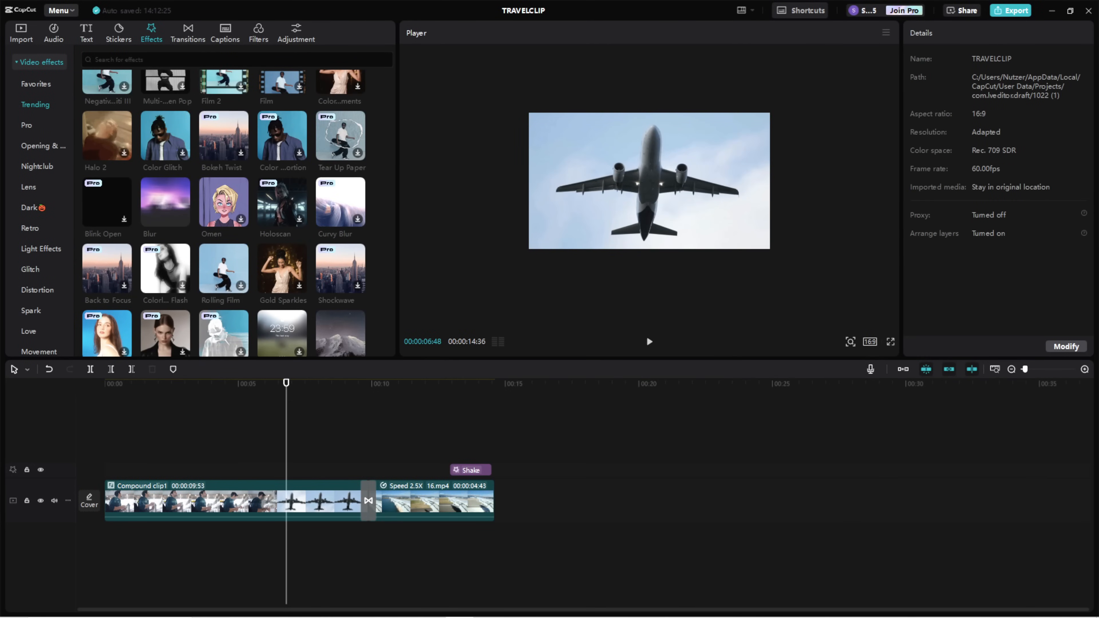
- Add the trending ABC text template on a new track above the airplane footage, starting at about 00:00:06:48
click(94, 38)
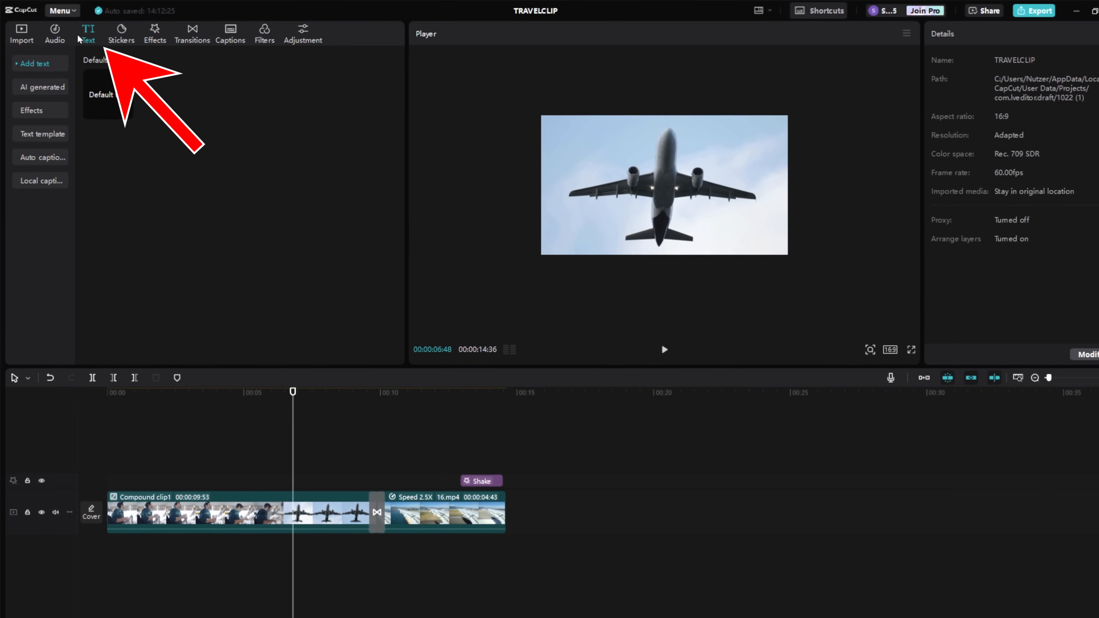
click(20, 63)
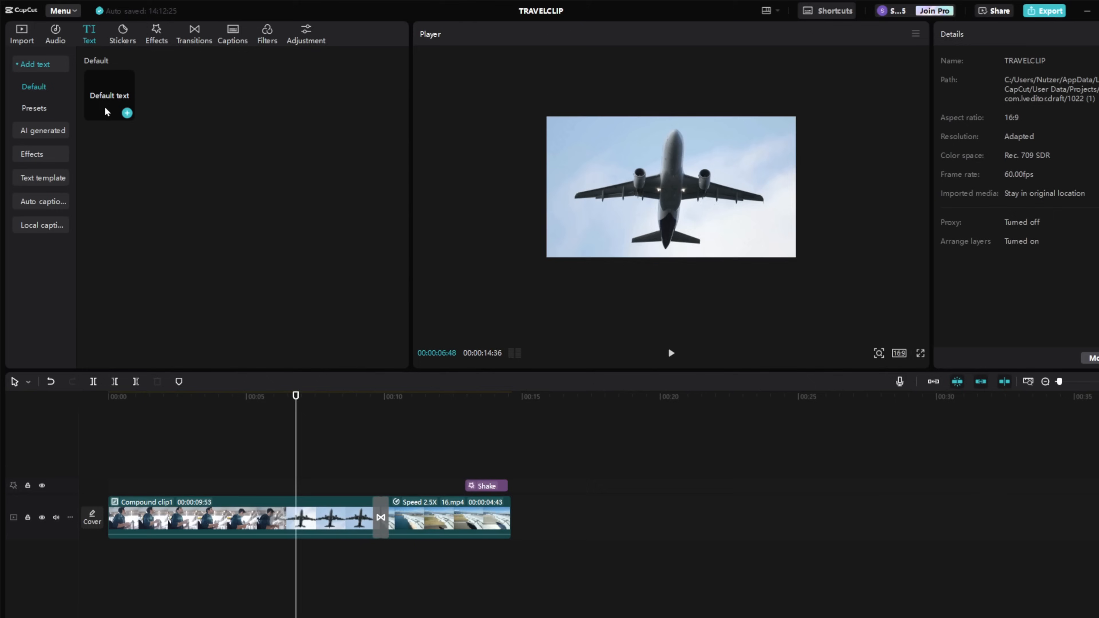
click(107, 112)
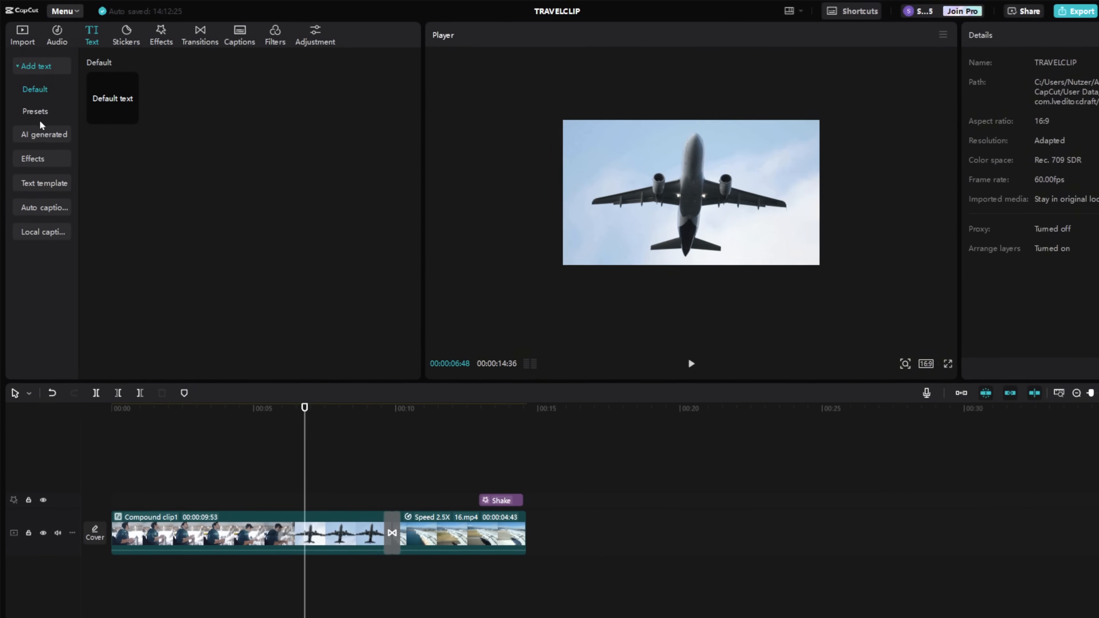
click(44, 182)
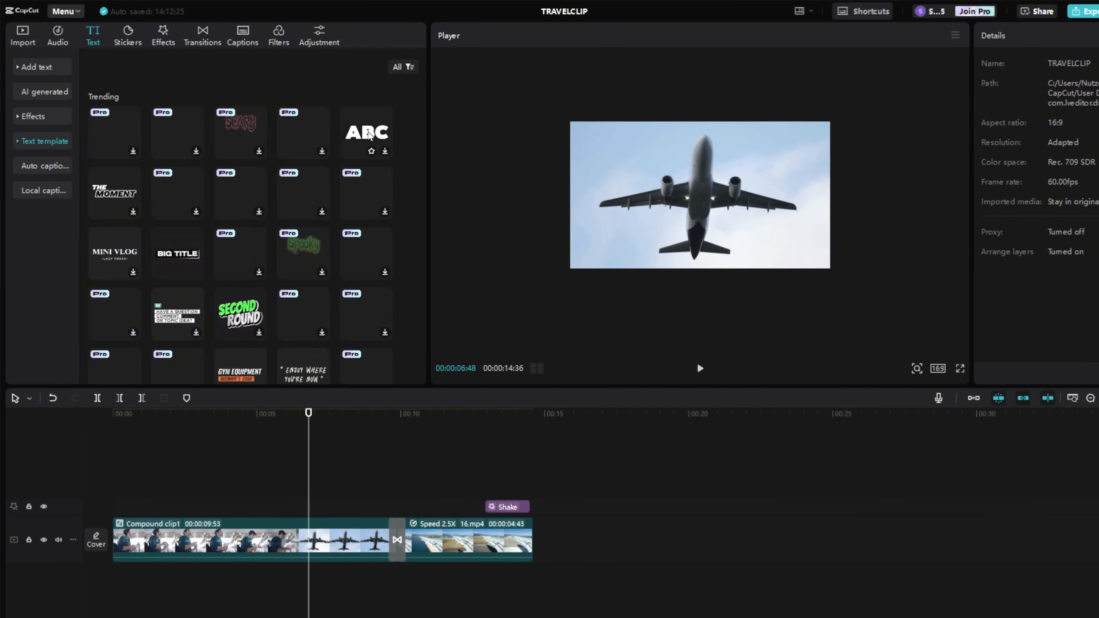
drag(372, 129, 363, 478)
scroll(372, 479, up, 2)
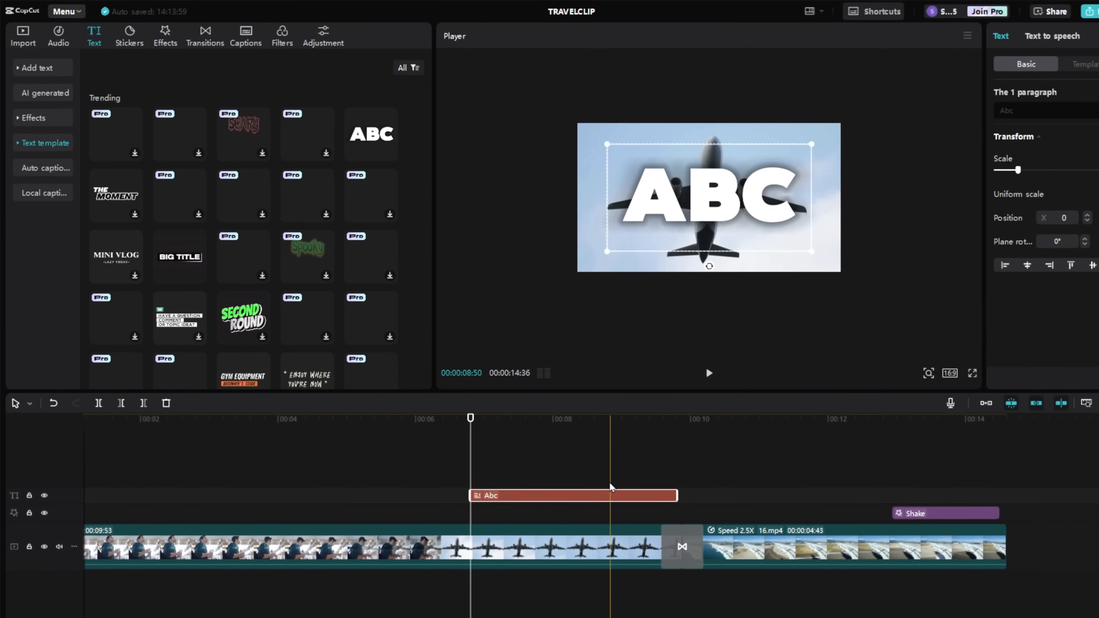
- Move the ABC text clip slightly earlier over the airplane footage and change its wording to TRAVEL 2024
click(473, 418)
double_click(762, 204)
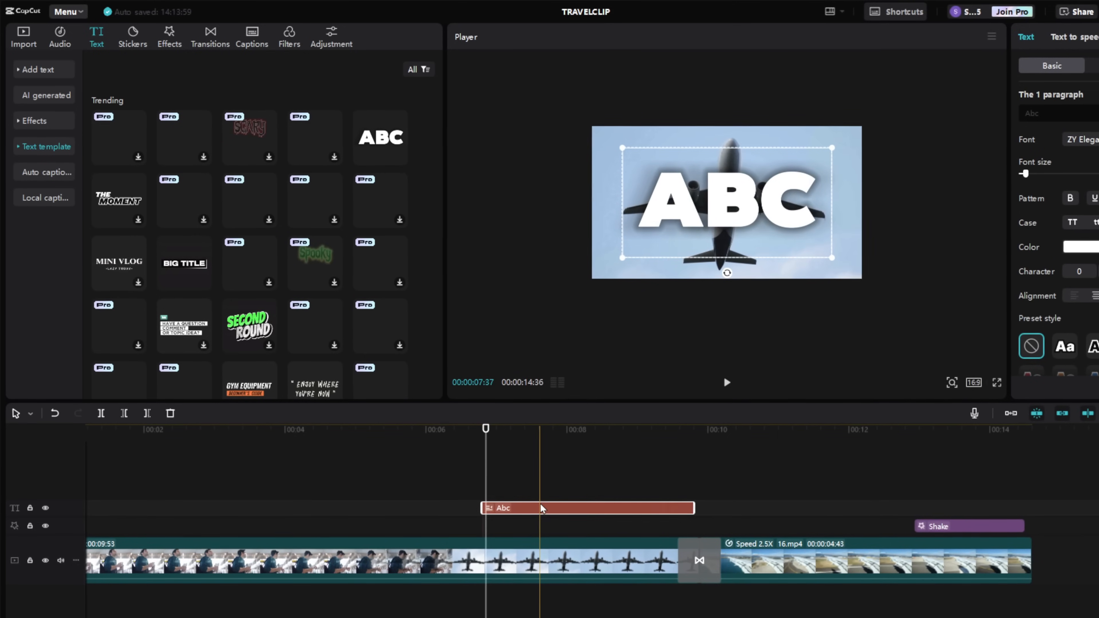
drag(483, 504, 467, 506)
drag(1076, 113, 1028, 116)
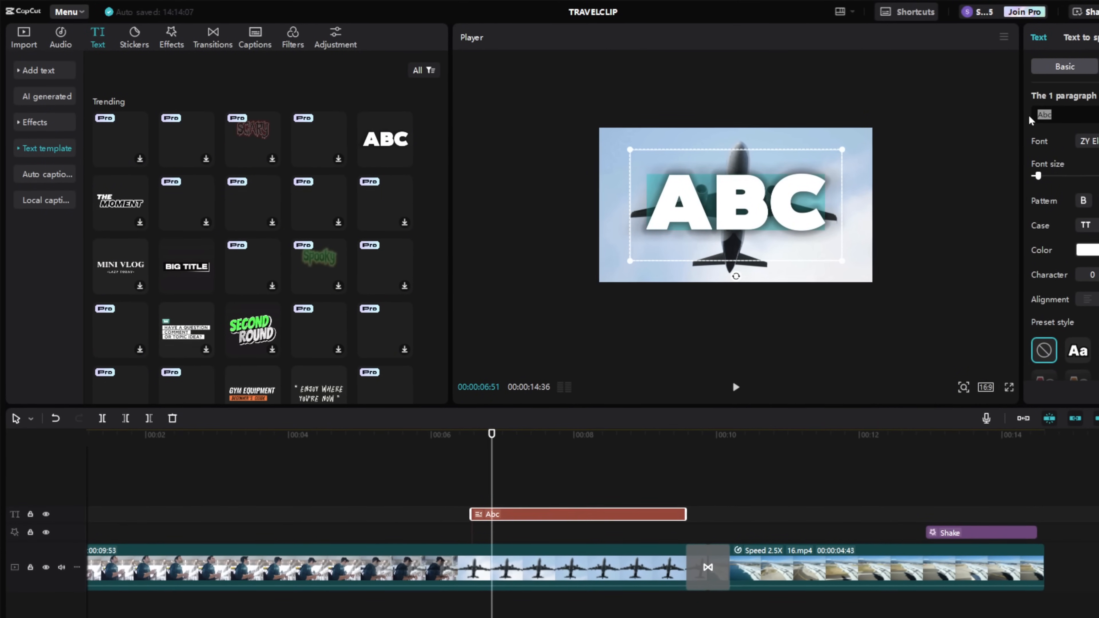
text(TER)
key(BackSpace)
key(BackSpace)
text(RAVEL 2024)
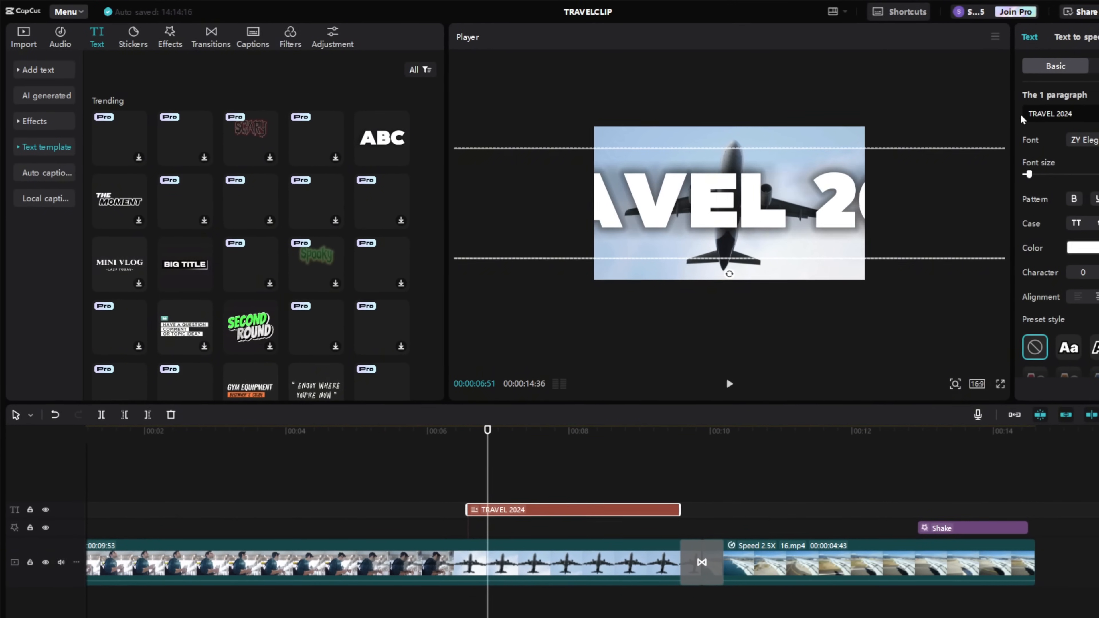
- Reduce the TRAVEL 2024 template title's font size to 6 and position it along the upper edge of the frame
drag(1094, 114, 1028, 118)
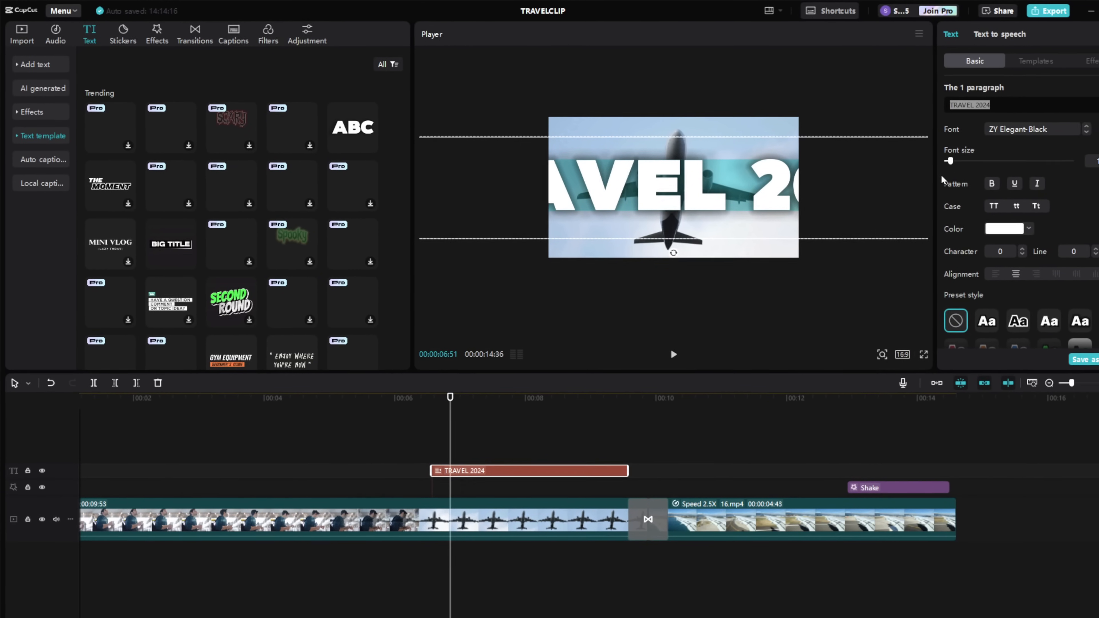
click(1095, 162)
click(1095, 162)
click(1091, 161)
click(1090, 161)
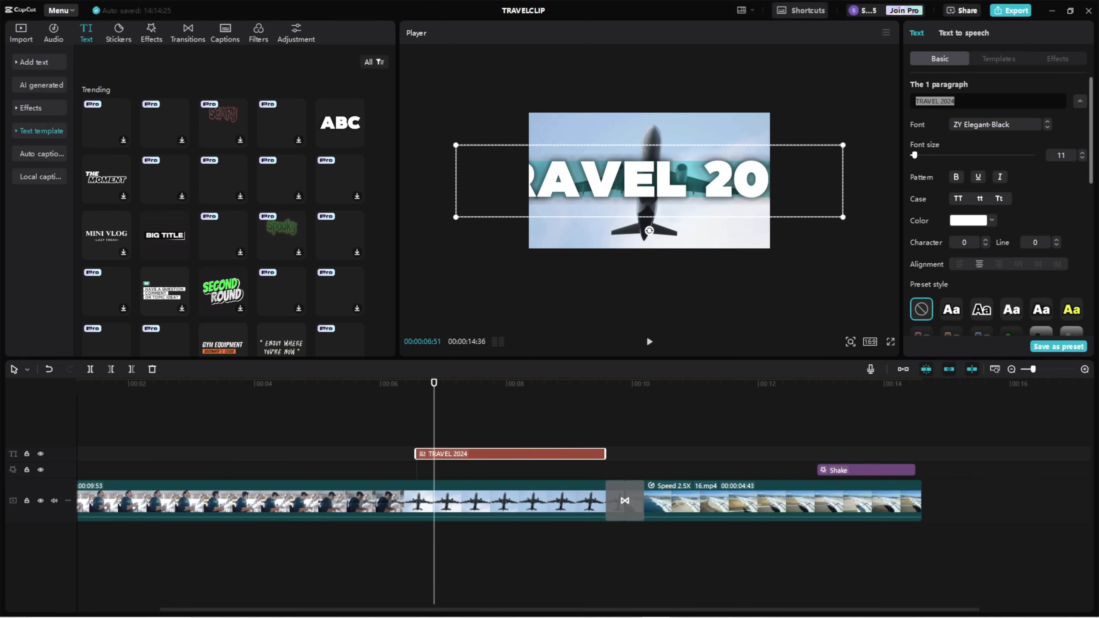
click(1082, 159)
click(1082, 158)
click(1082, 159)
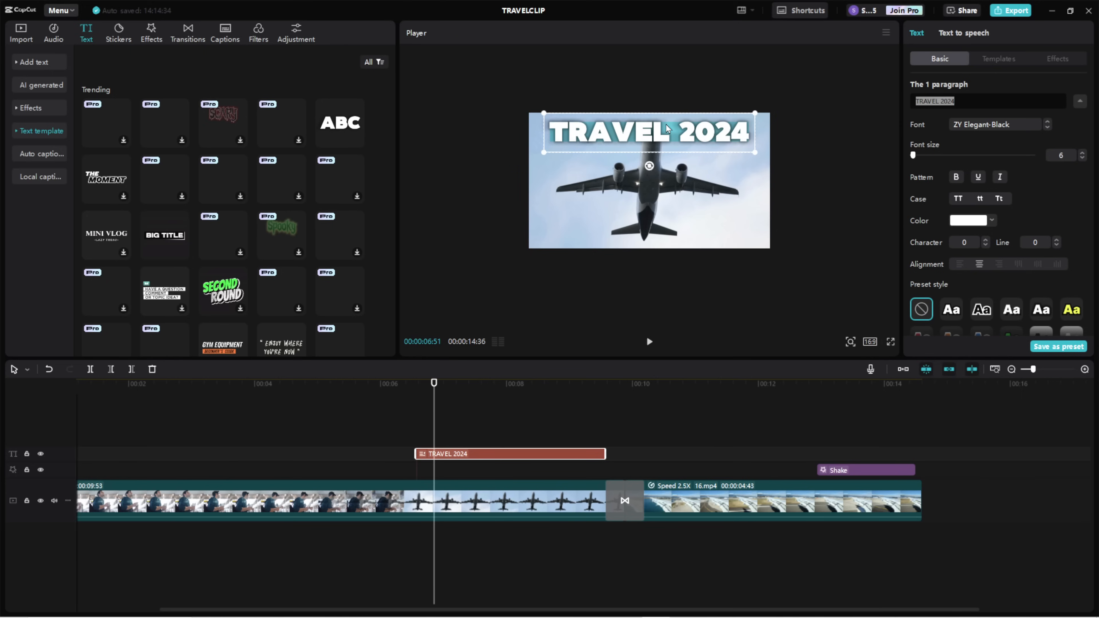
- Lower the template title's opacity to 42% and play back the airplane footage
scroll(1048, 187, down, 5)
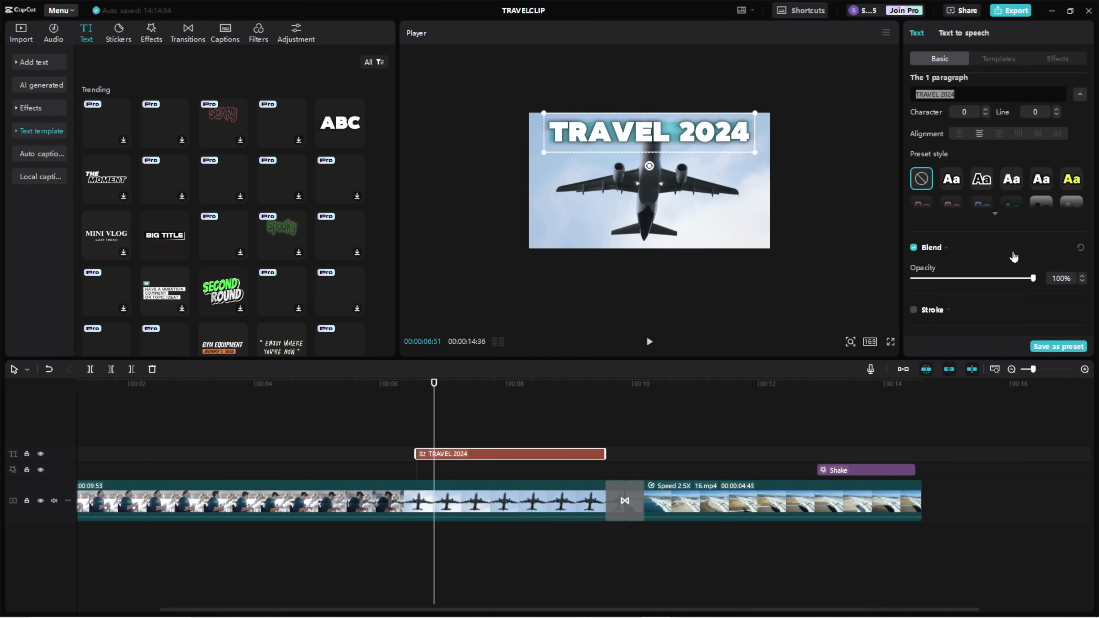
drag(1032, 279, 984, 280)
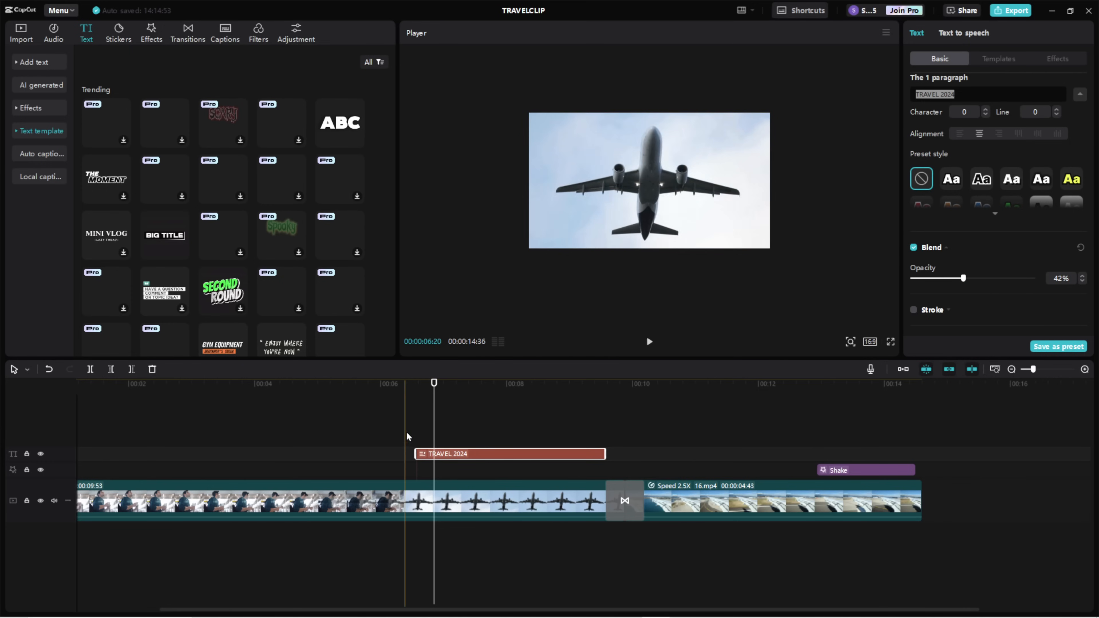
click(373, 400)
key(space)
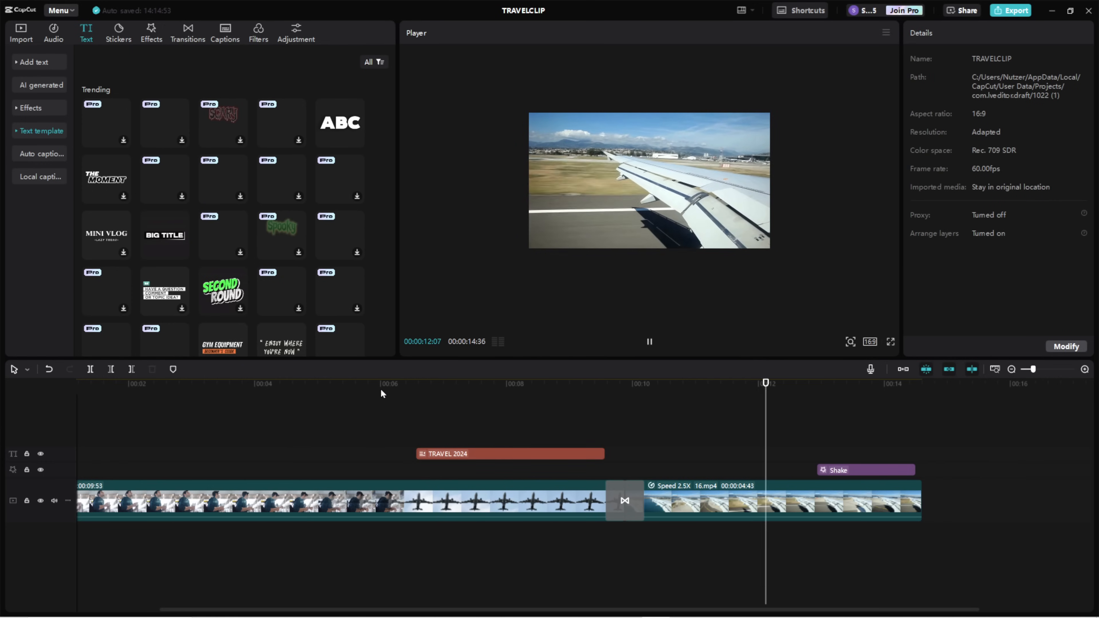
- Apply the yellow-orange outlined text effect to the TRAVEL 2024 title
click(423, 387)
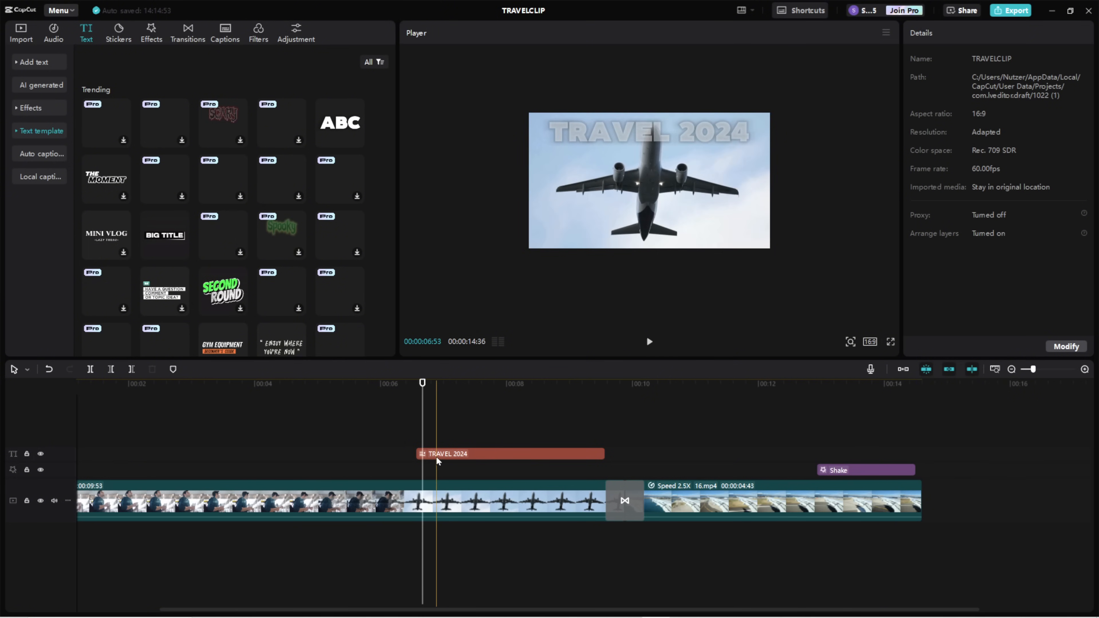
click(435, 455)
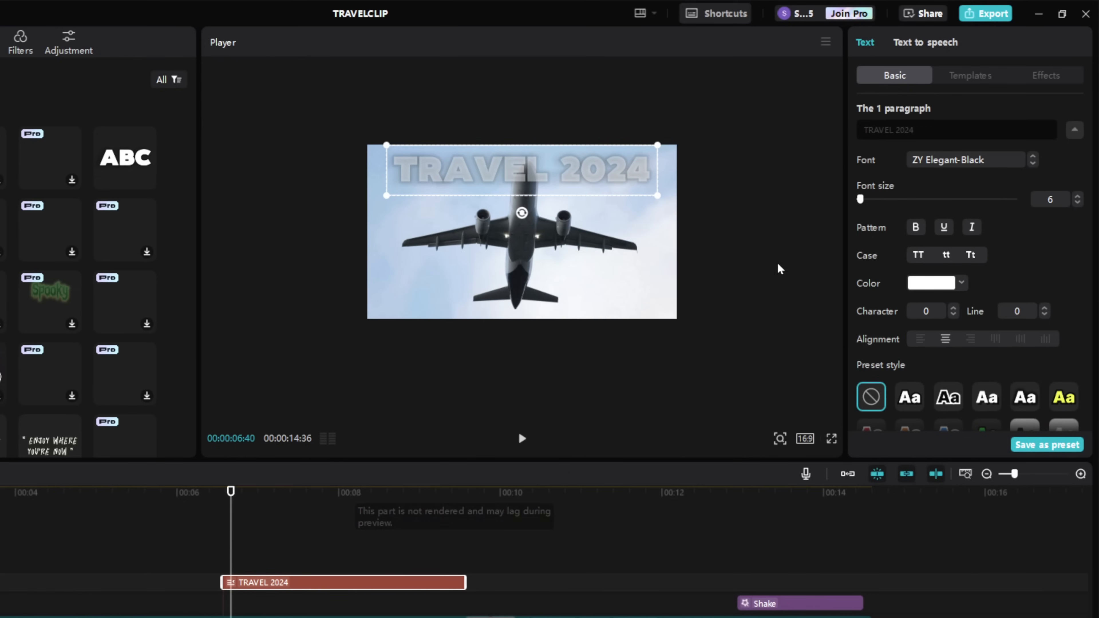
click(1057, 58)
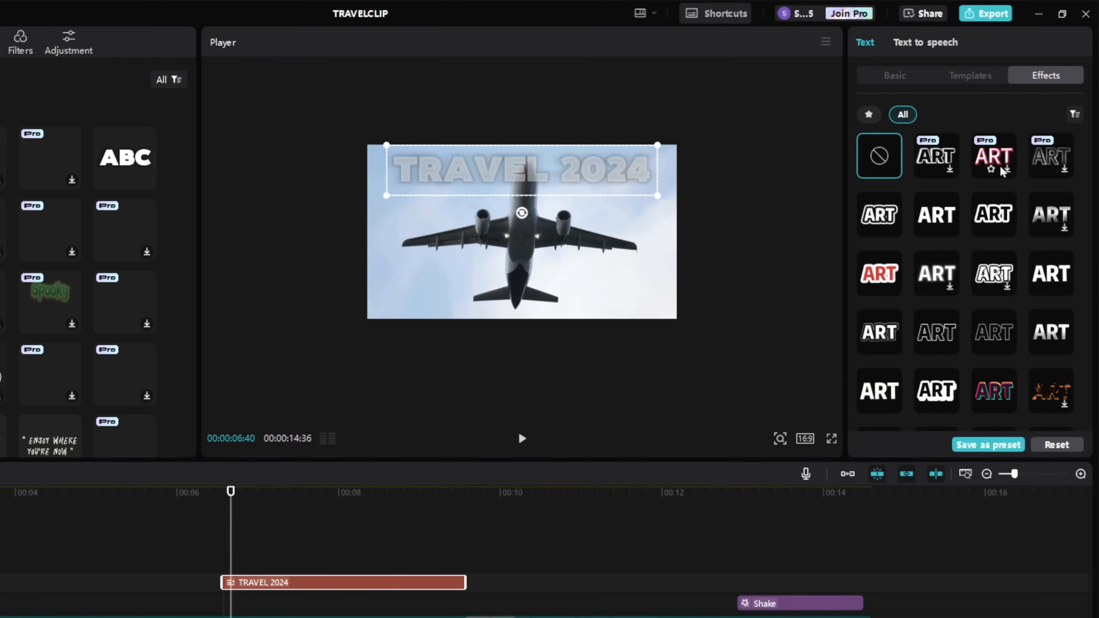
scroll(993, 231, down, 3)
click(994, 317)
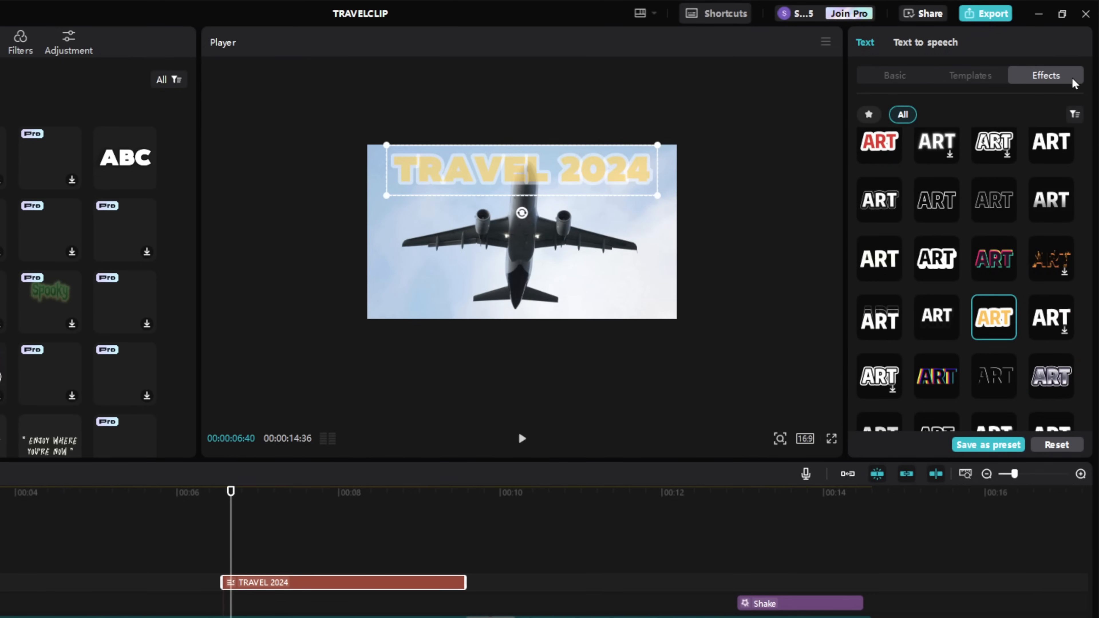
- Apply the green MONSTER template to the title and shrink it to fit inside the frame
click(984, 76)
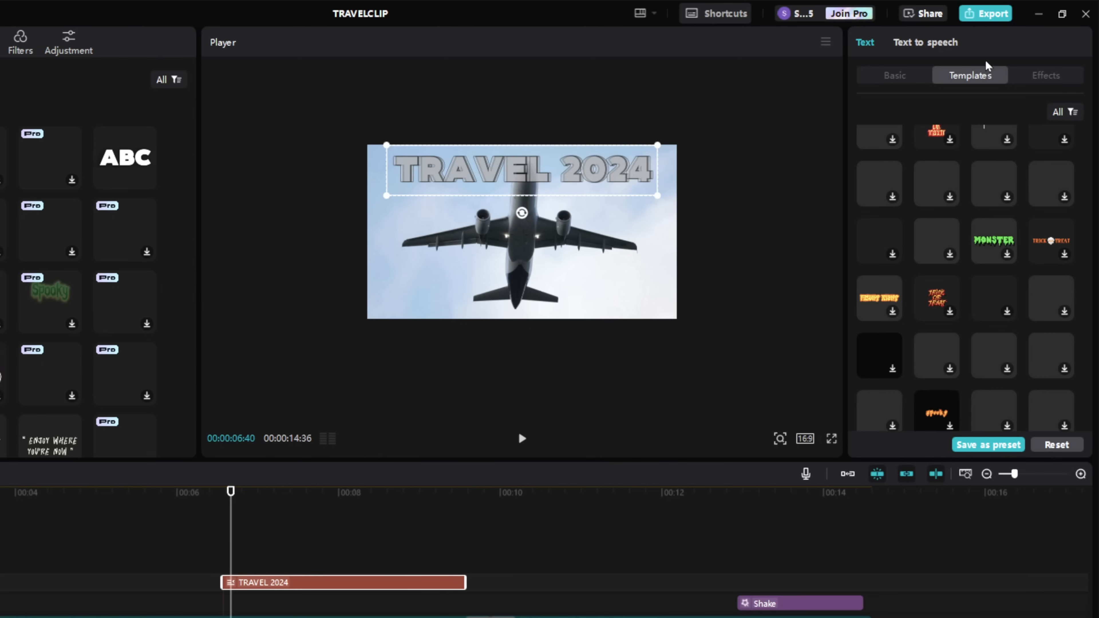
scroll(914, 305, up, 2)
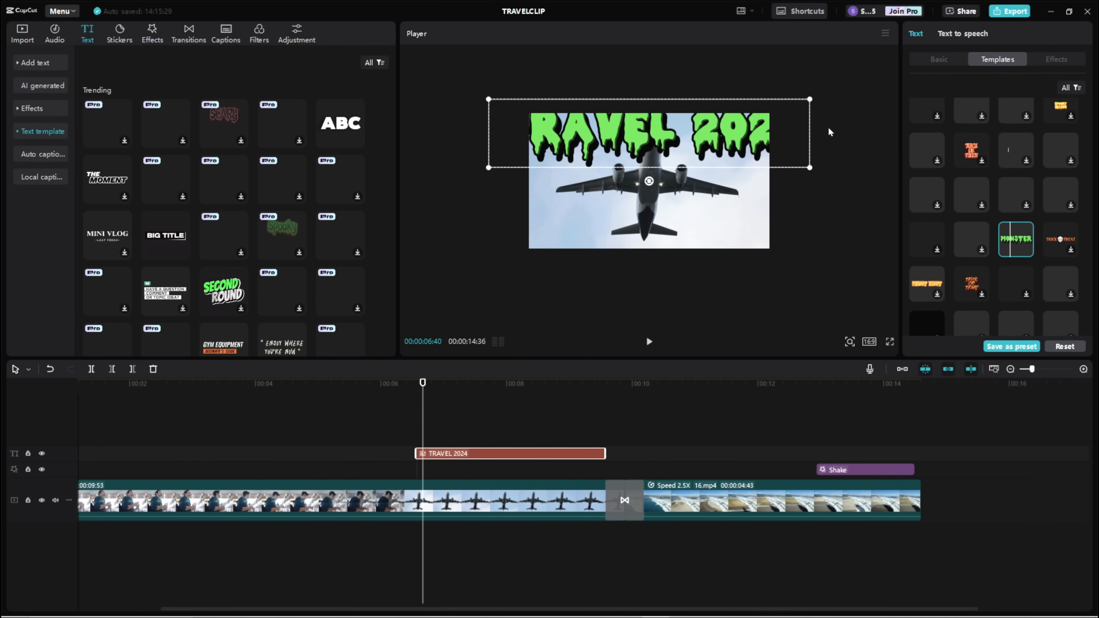
drag(797, 103, 742, 118)
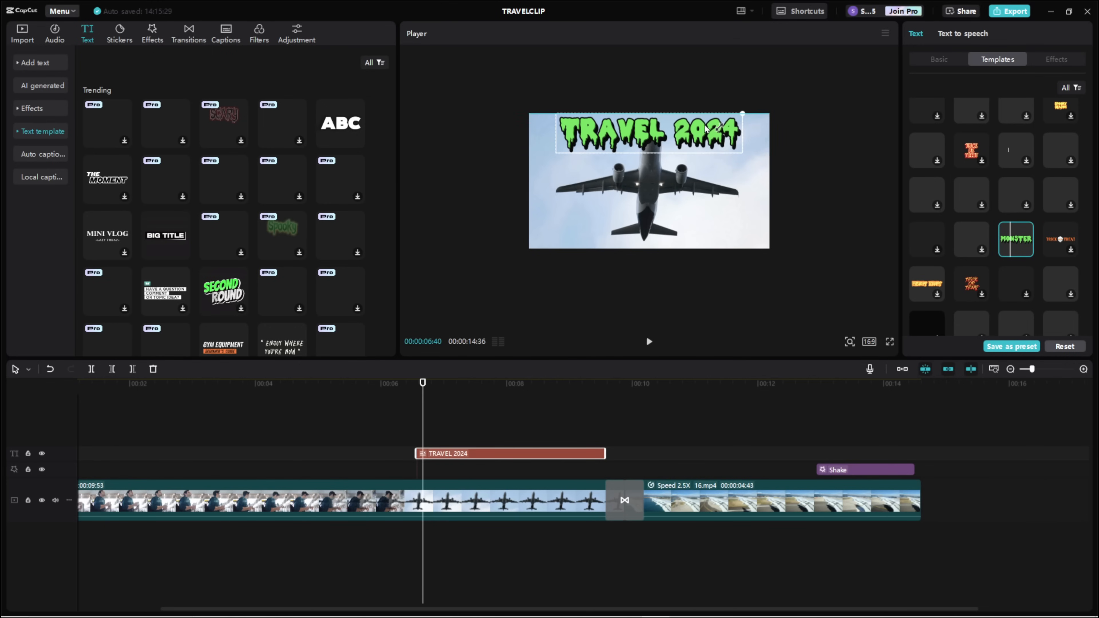
- Play back the templated title, then delete the TRAVEL 2024 template clip from the timeline
click(388, 405)
key(space)
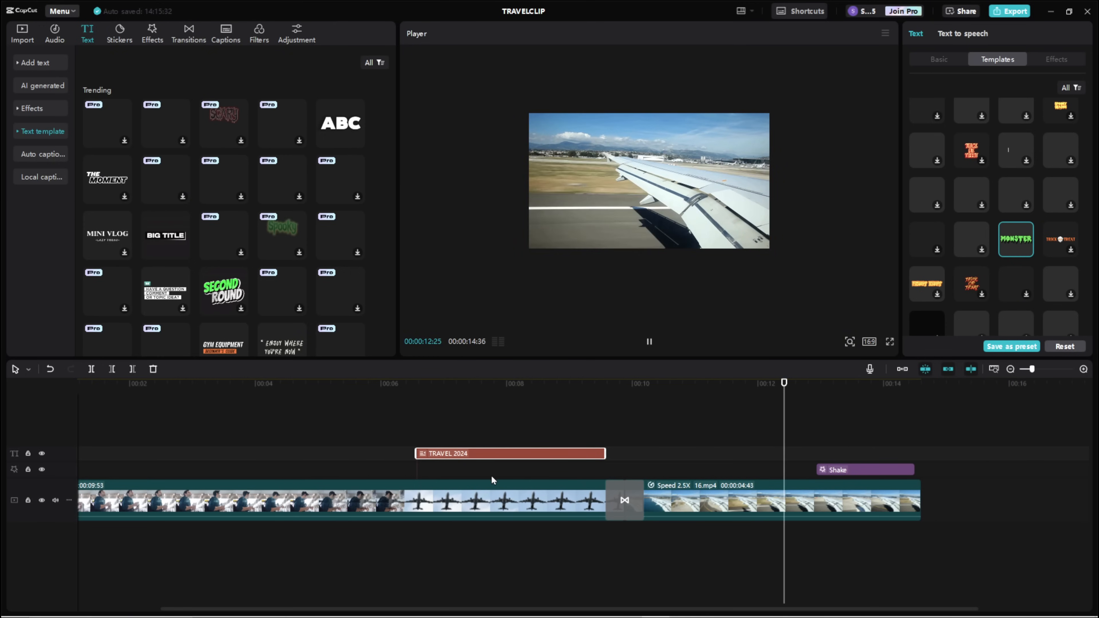
key(Delete)
- Add a default text clip above the airplane footage, starting at about 00:00:06:42
click(422, 384)
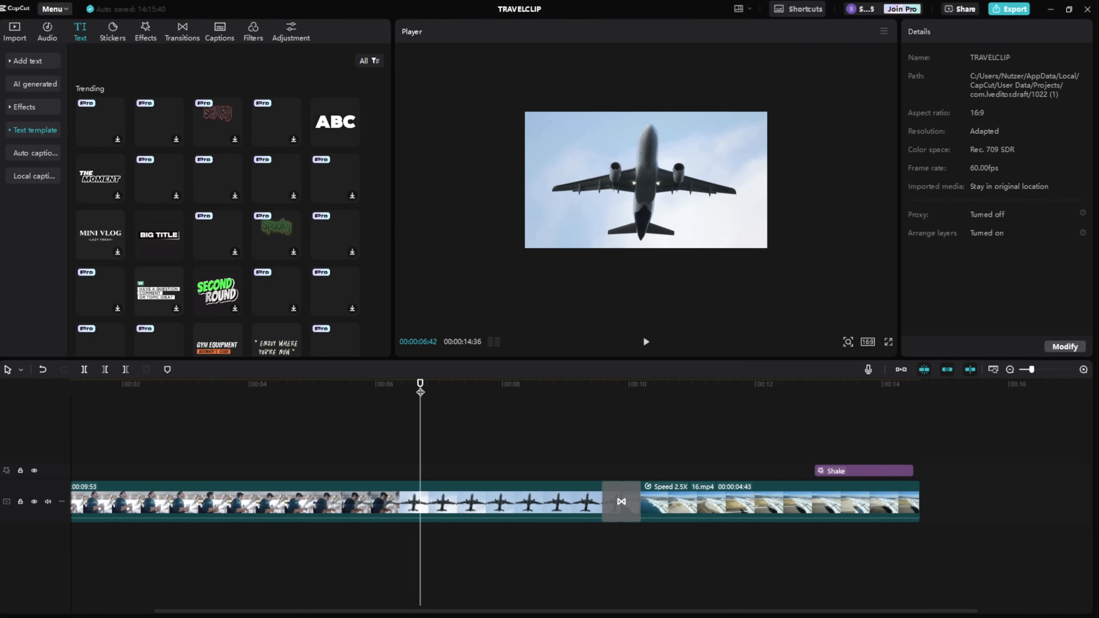
click(26, 60)
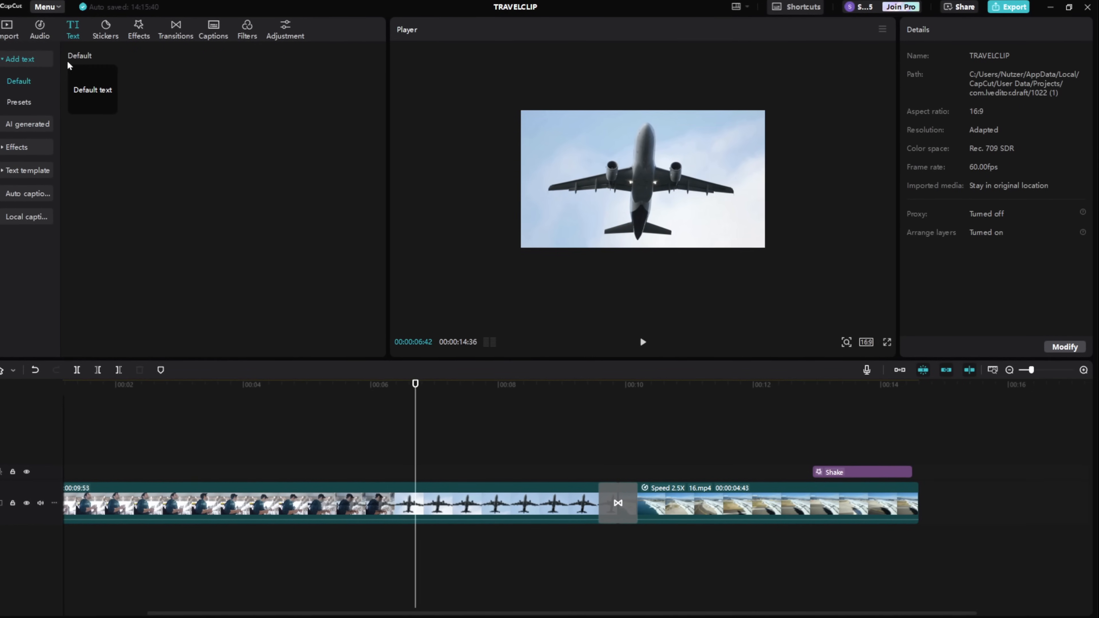
mouse_move(115, 110)
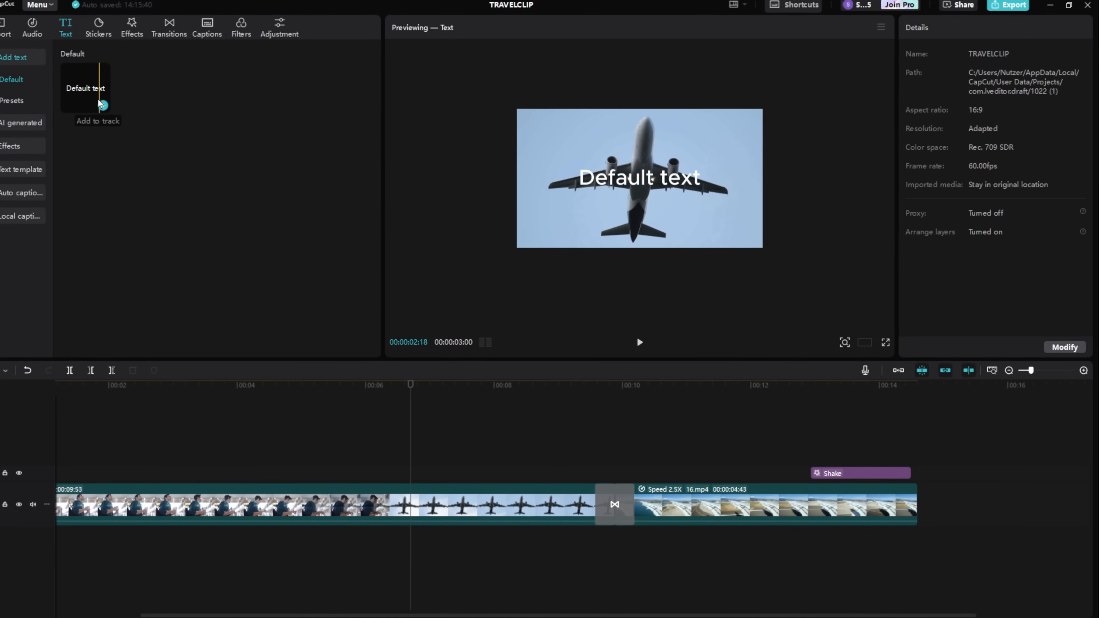
click(101, 106)
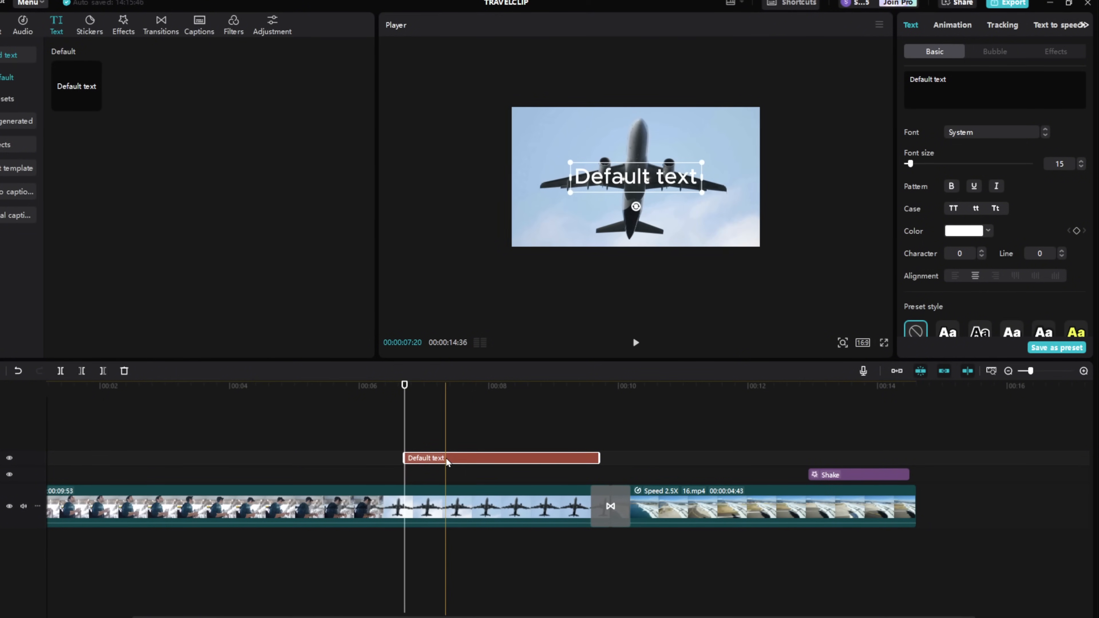
- Move the default text to the upper part of the frame, scale it to 133% and change its wording to TRAVEL 2024
drag(635, 178, 636, 126)
drag(699, 140, 719, 148)
text(TRAV)
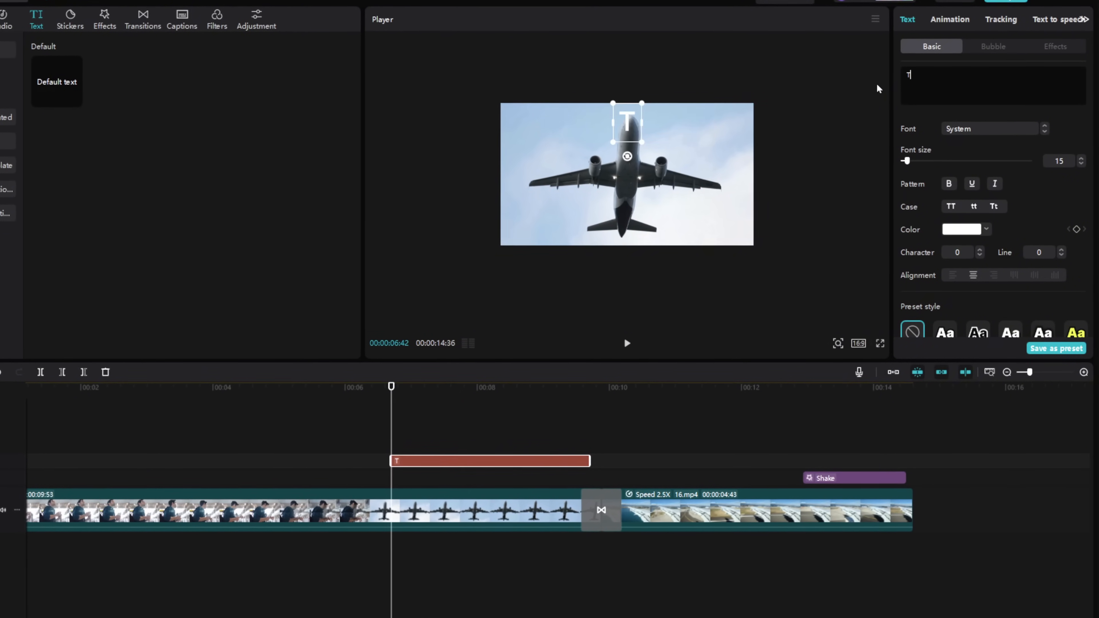
text(EL 20)
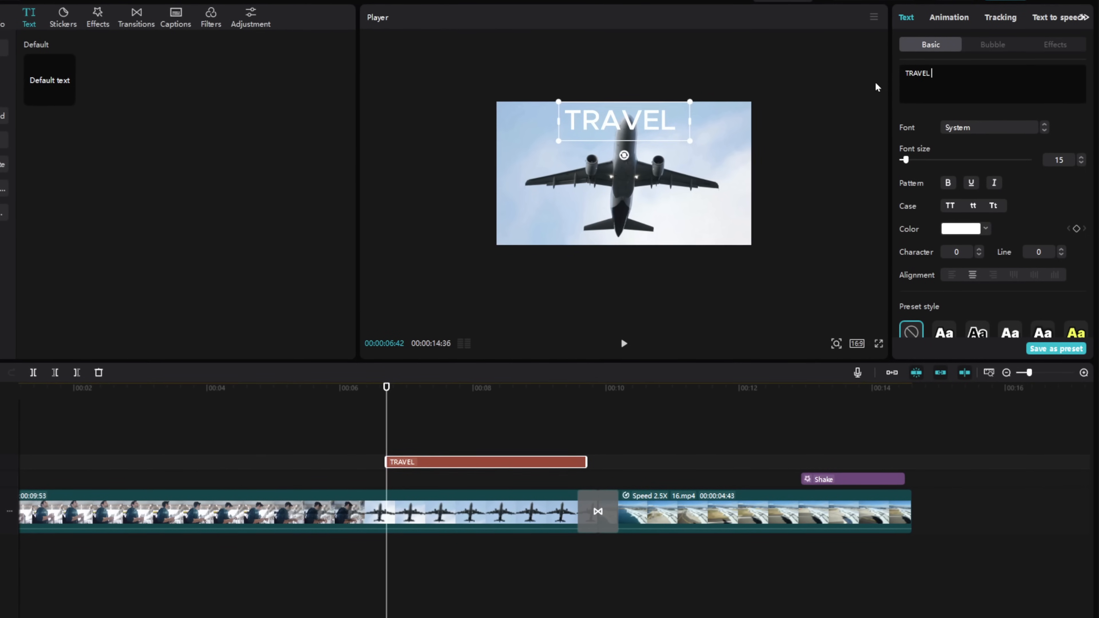
text(24)
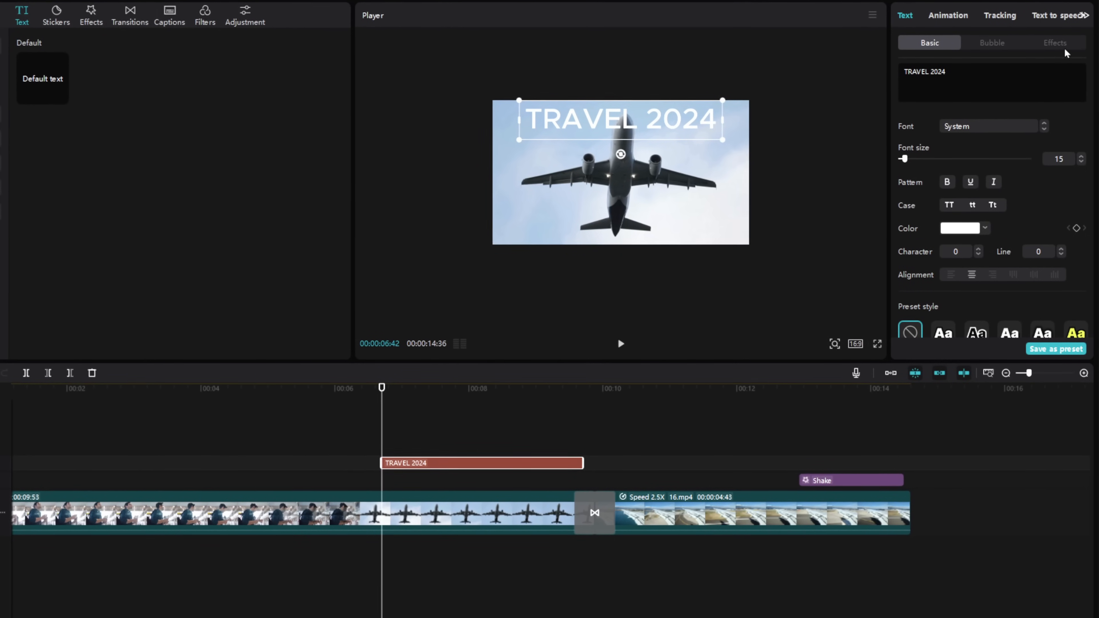
- Give the TRAVEL 2024 title the Fade In entrance animation and play it back
click(961, 18)
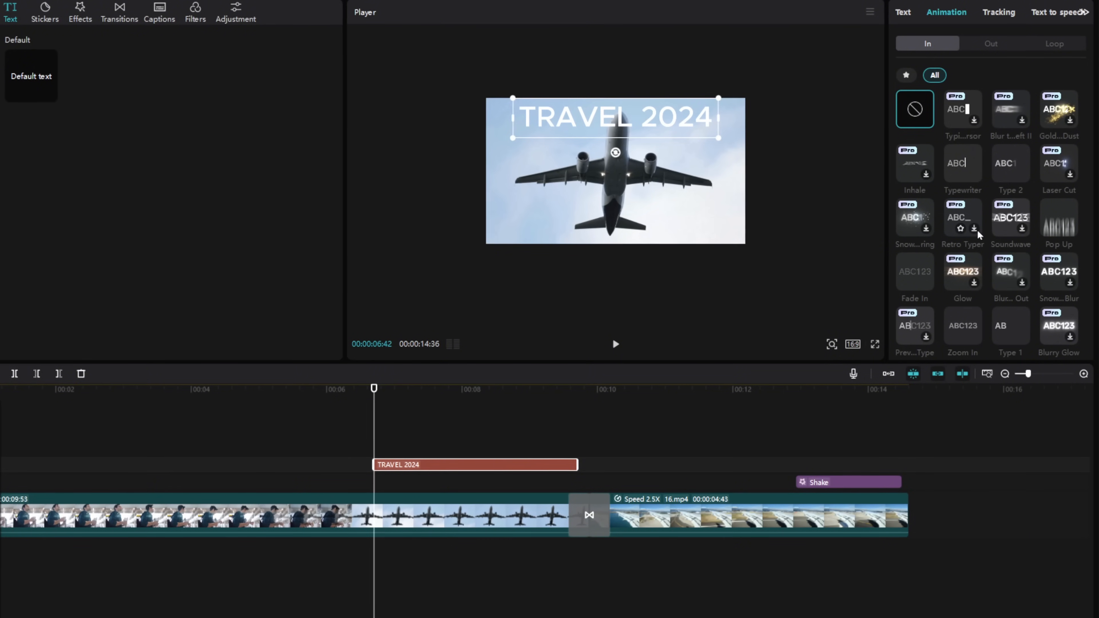
scroll(968, 320, down, 1)
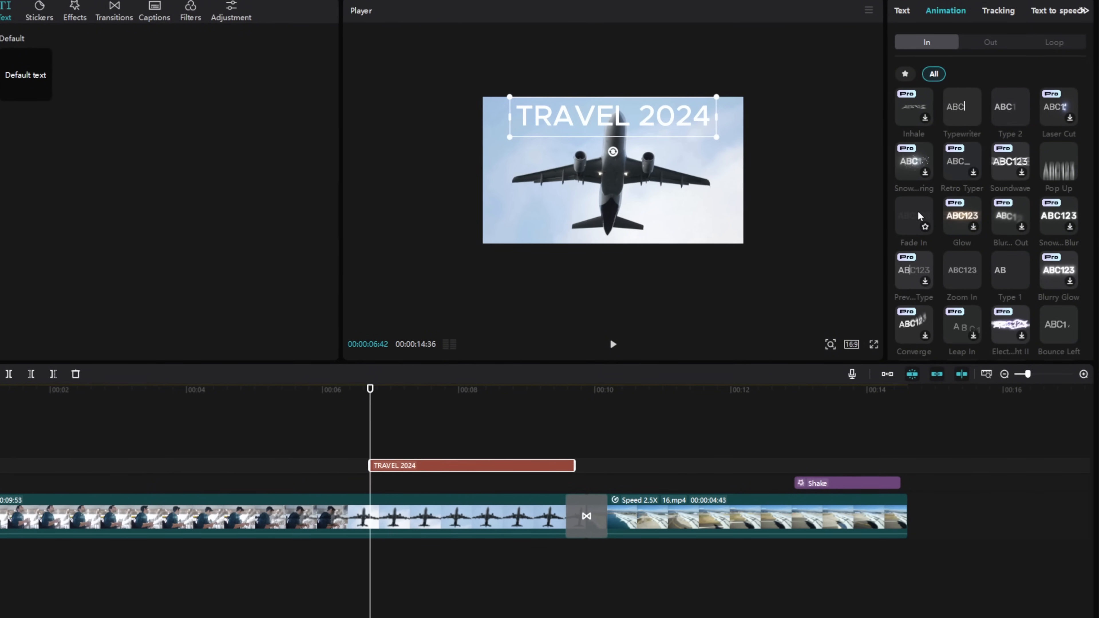
click(916, 222)
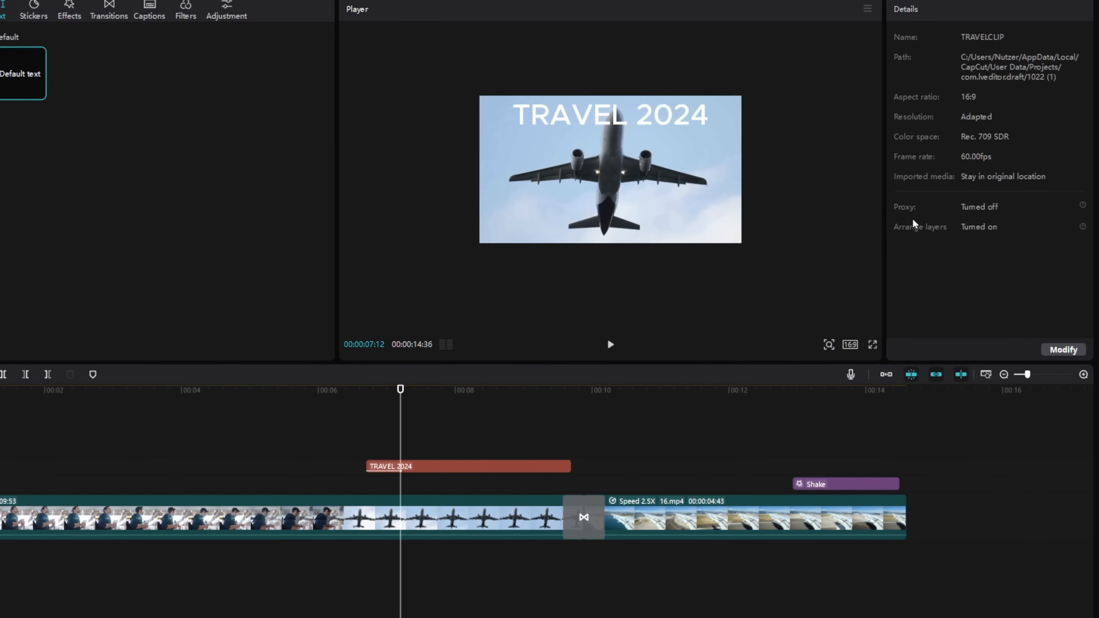
click(353, 412)
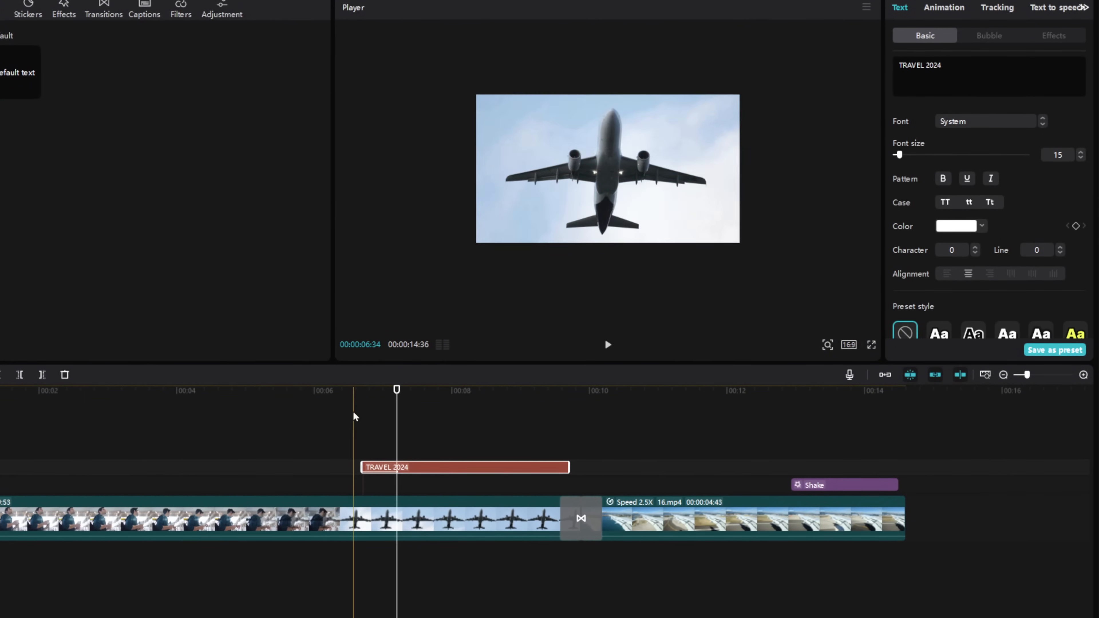
click(294, 403)
key(space)
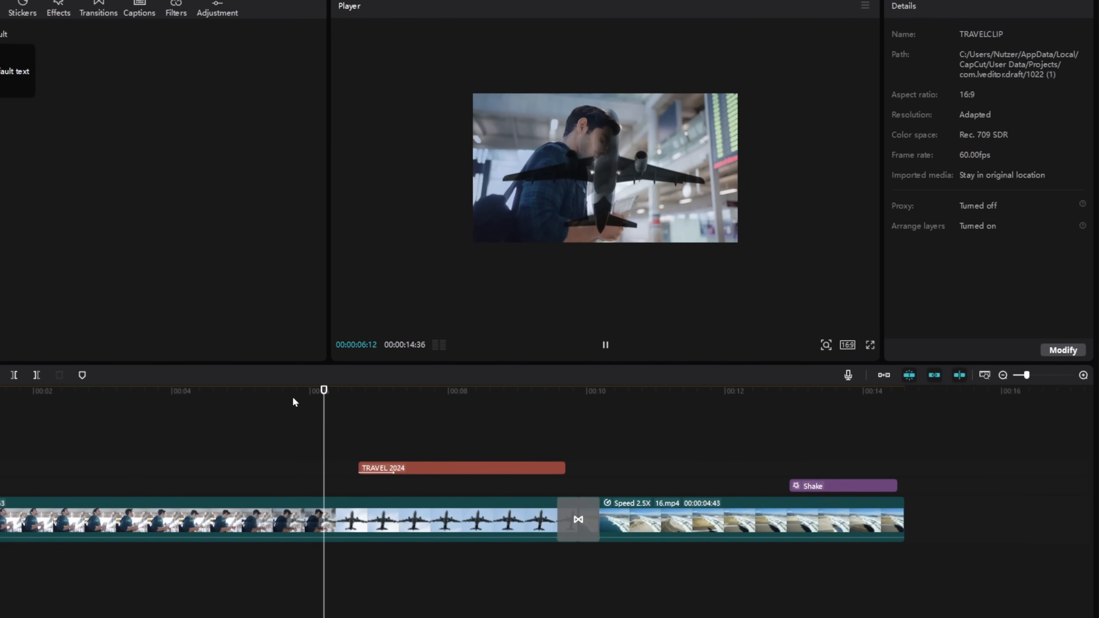
- Give the TRAVEL 2024 title the Slide Left exit animation at 0.5 s duration and play it back
click(475, 469)
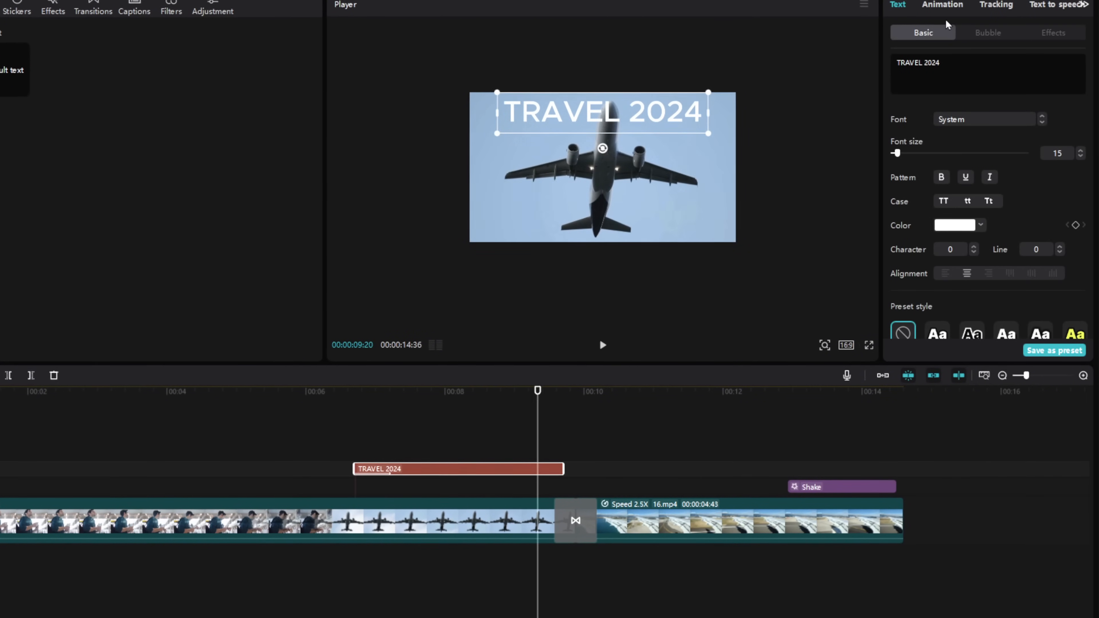
click(952, 5)
click(987, 36)
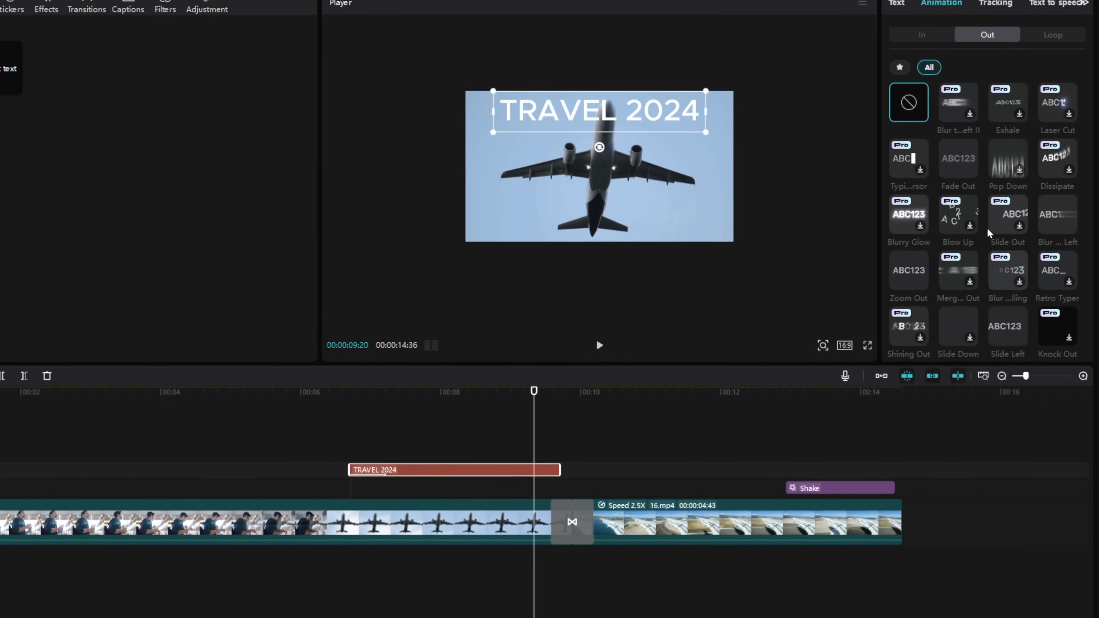
scroll(987, 232, down, 2)
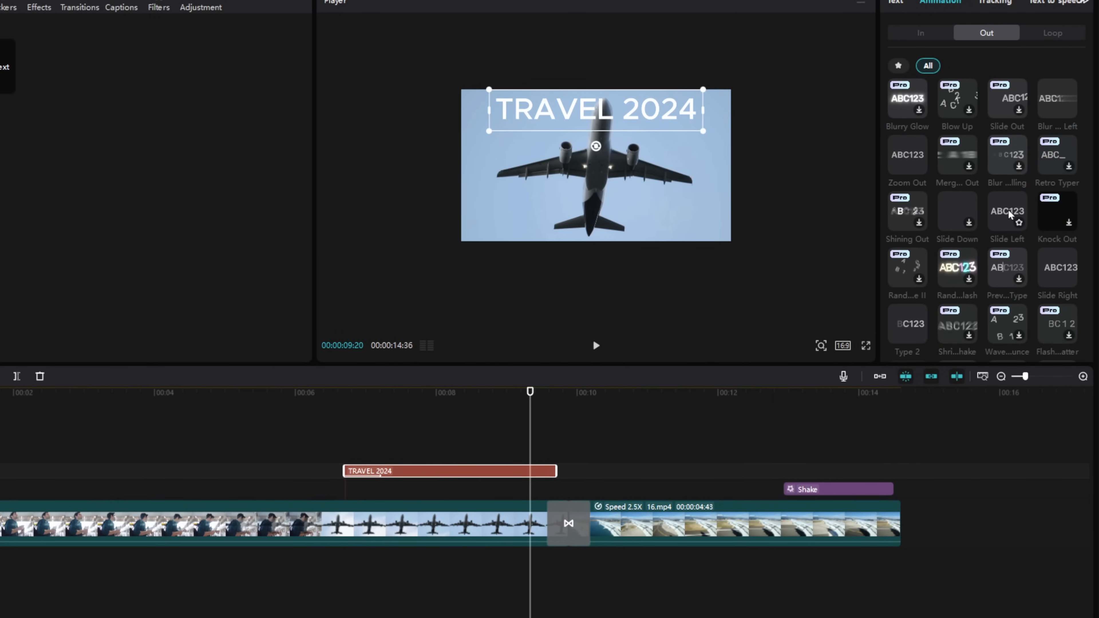
click(1008, 215)
click(255, 399)
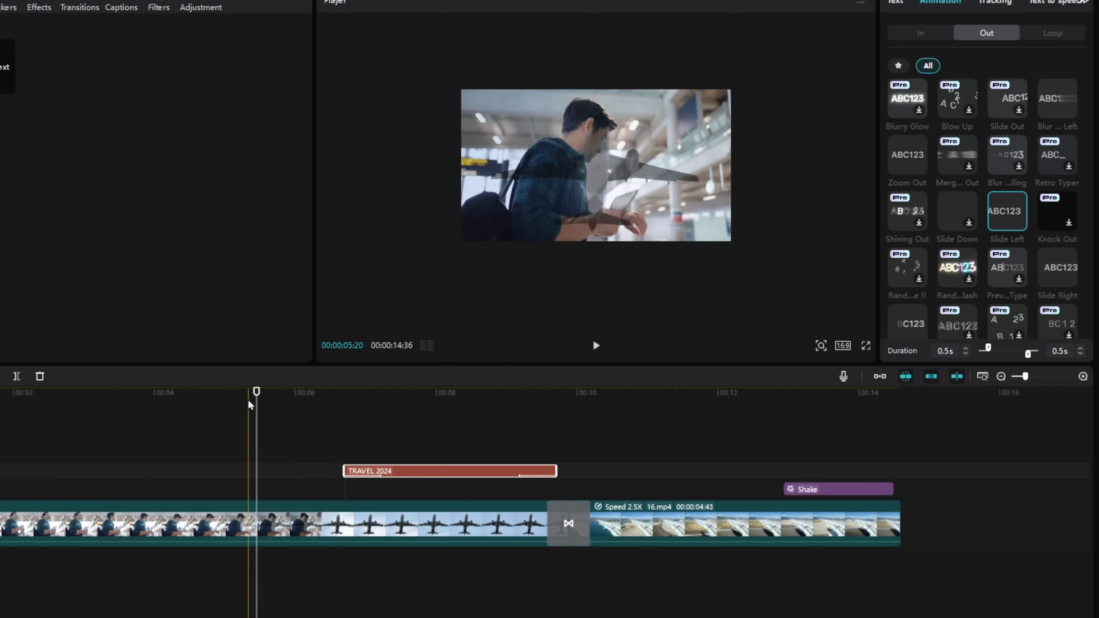
key(space)
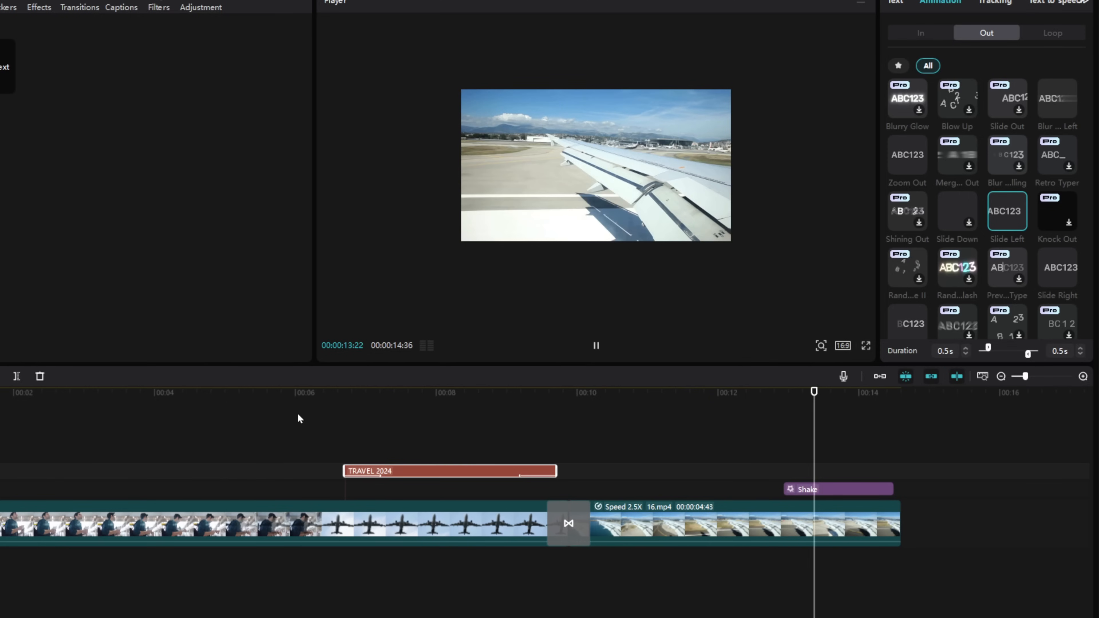
- Lower the TRAVEL 2024 title's opacity to 41%
click(336, 398)
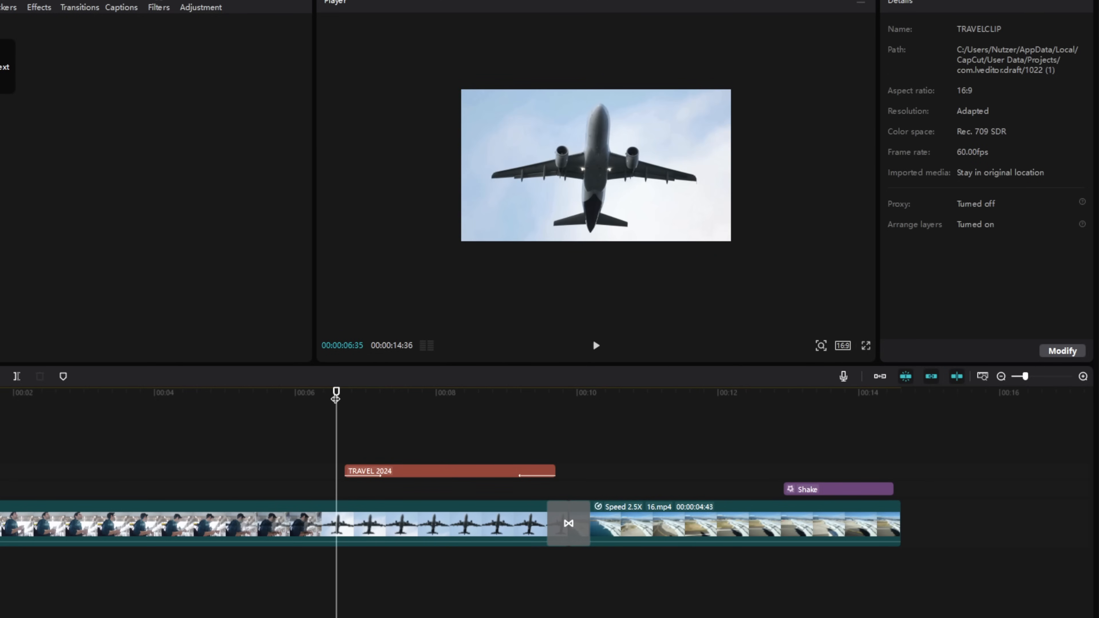
click(352, 471)
click(345, 395)
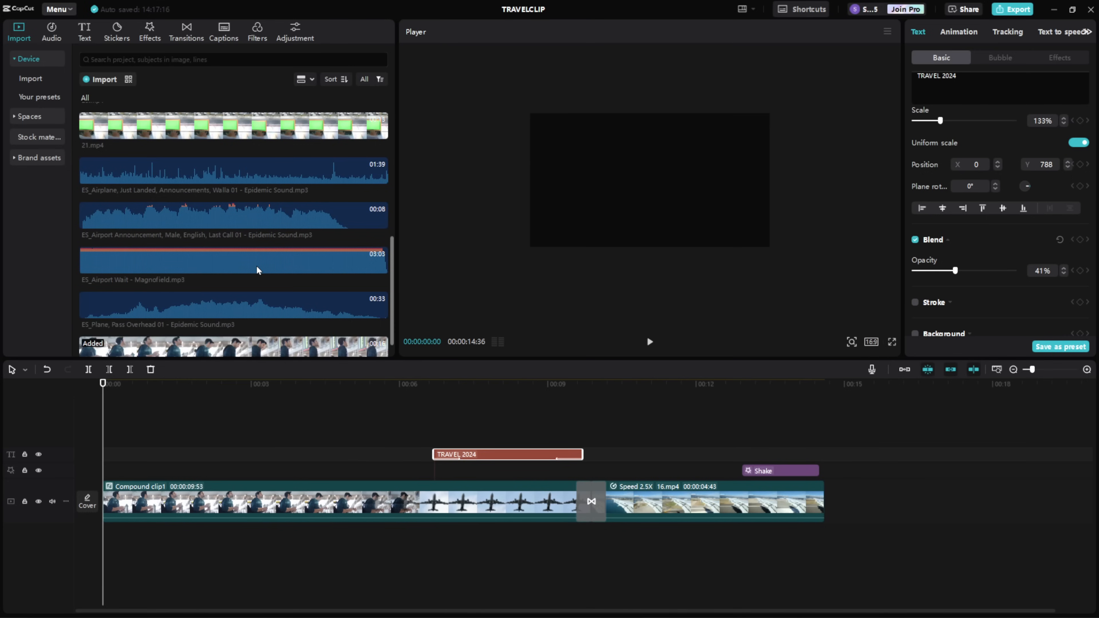
- Preview the imported audio file ES_Airplane, Just Landed, Announcements, Walla 01 - Epidemic Sound.mp3
click(84, 177)
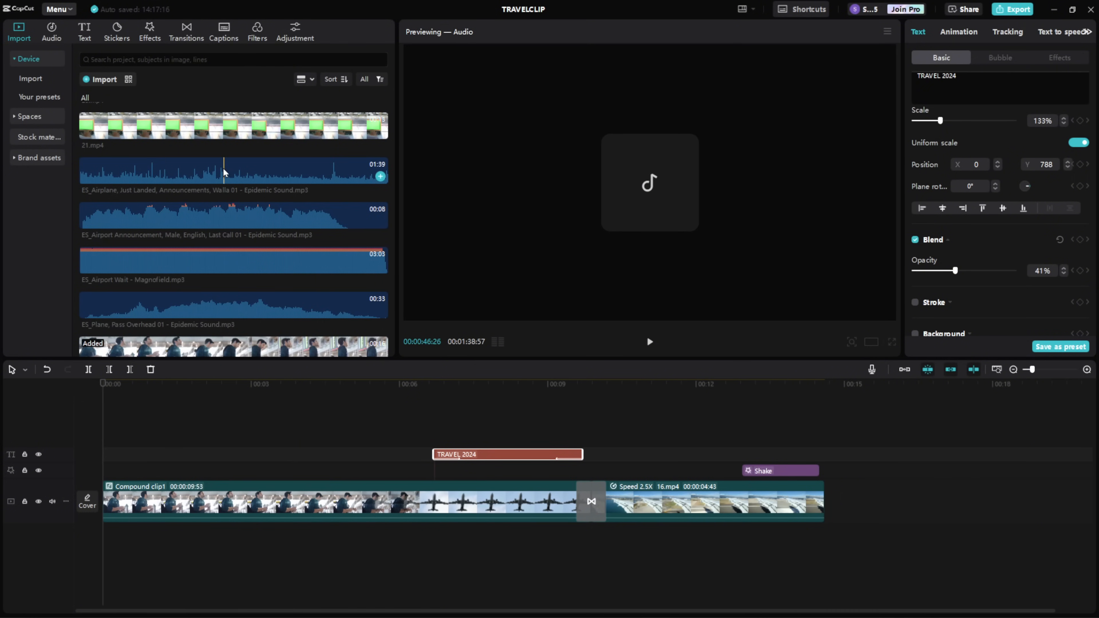
click(170, 172)
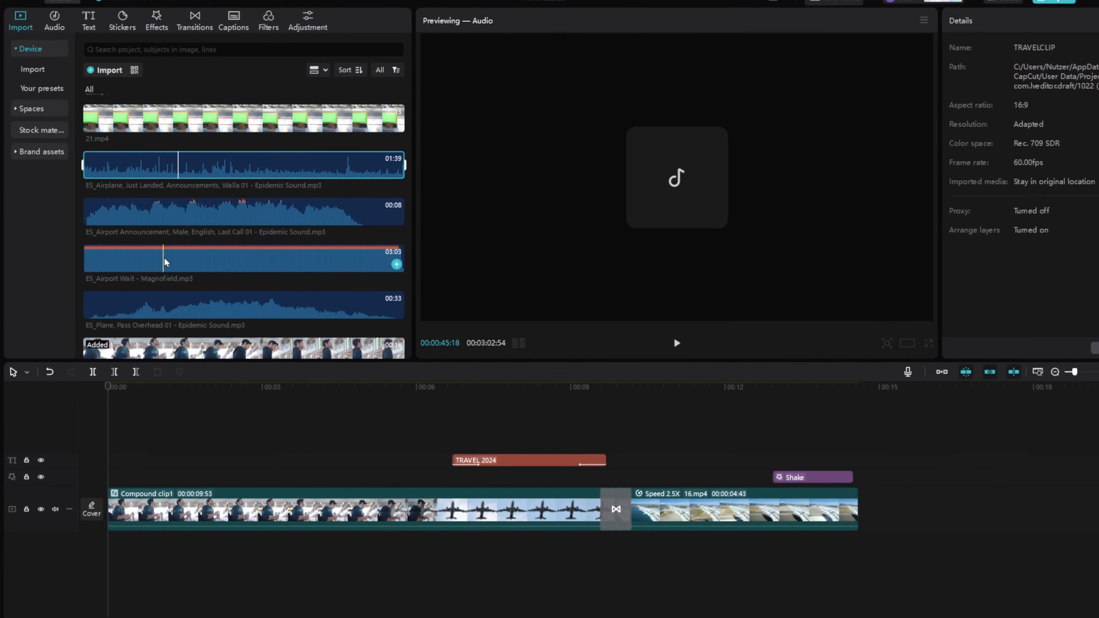
- Preview the ES_Airport Wait - Magnofield.mp3 music and place it beneath the video at the start of the timeline
click(185, 263)
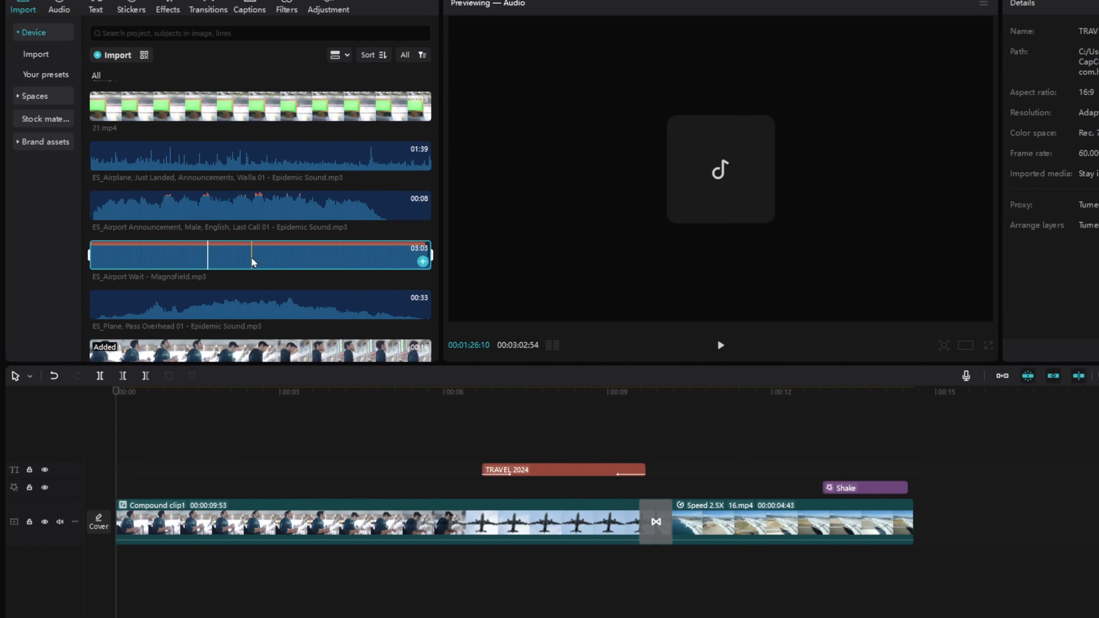
drag(245, 264, 123, 562)
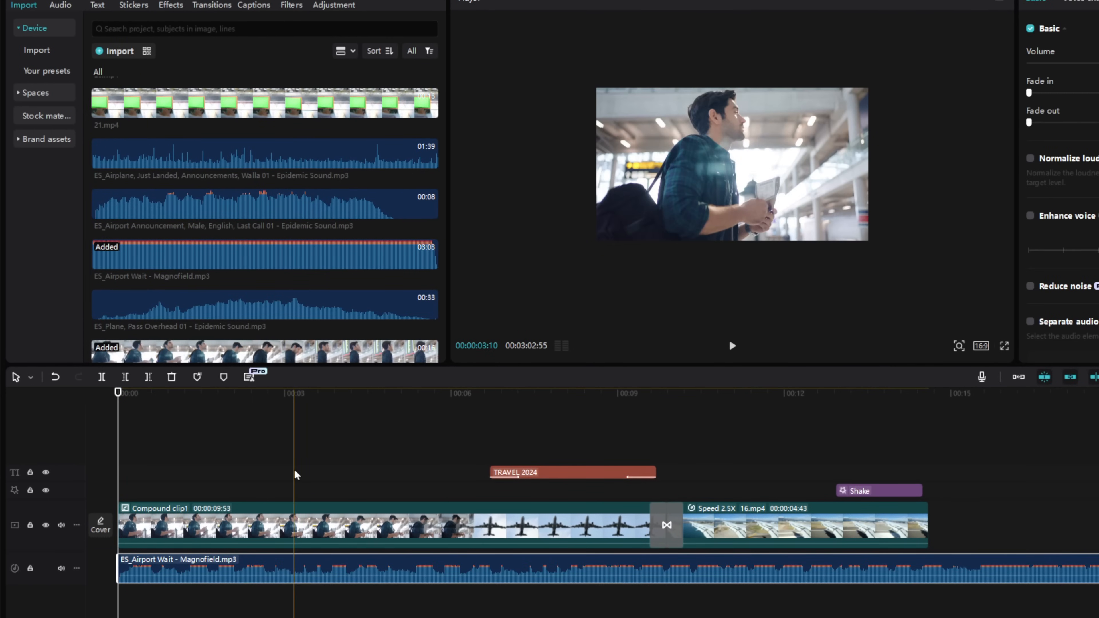
scroll(294, 474, down, 2)
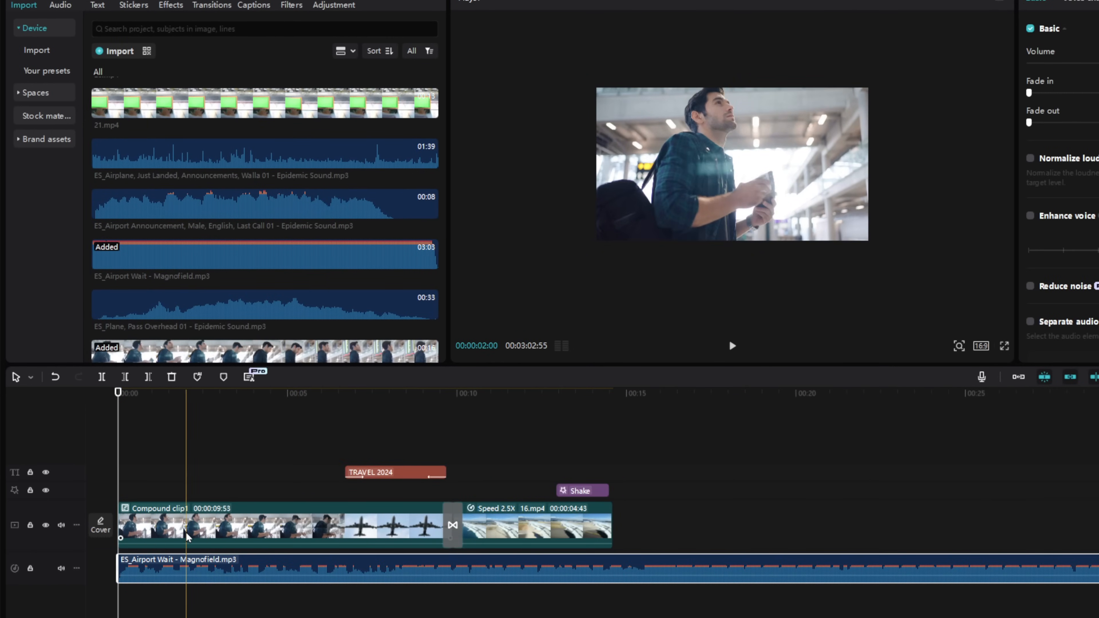
click(552, 536)
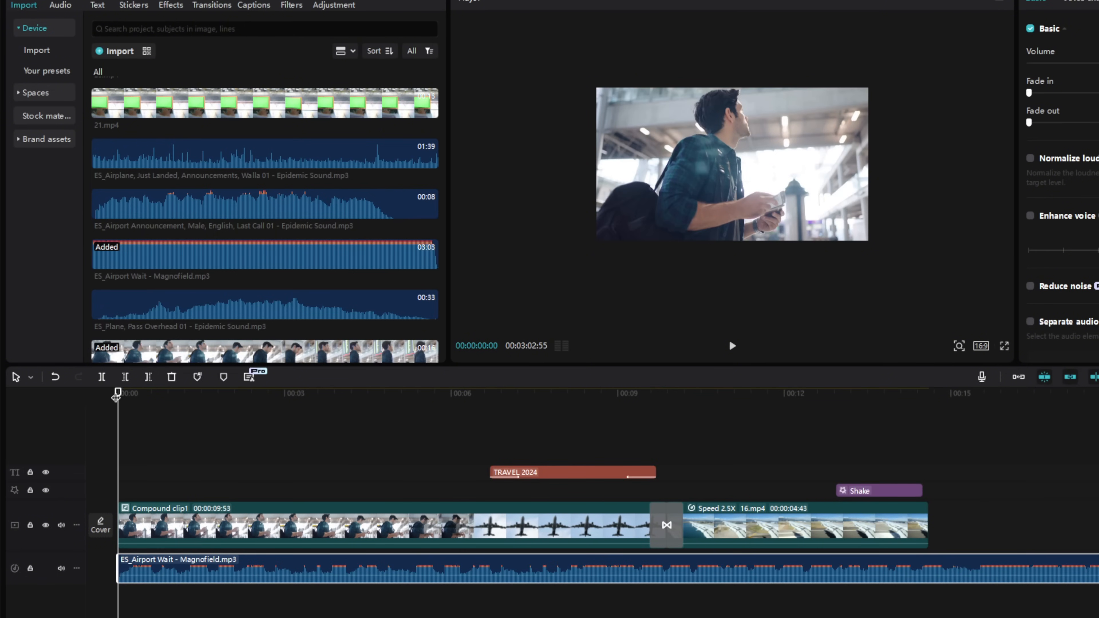
- Lower the volume of the ES_Airport Wait - Magnofield.mp3 music to -32.1 dB
drag(116, 398, 148, 397)
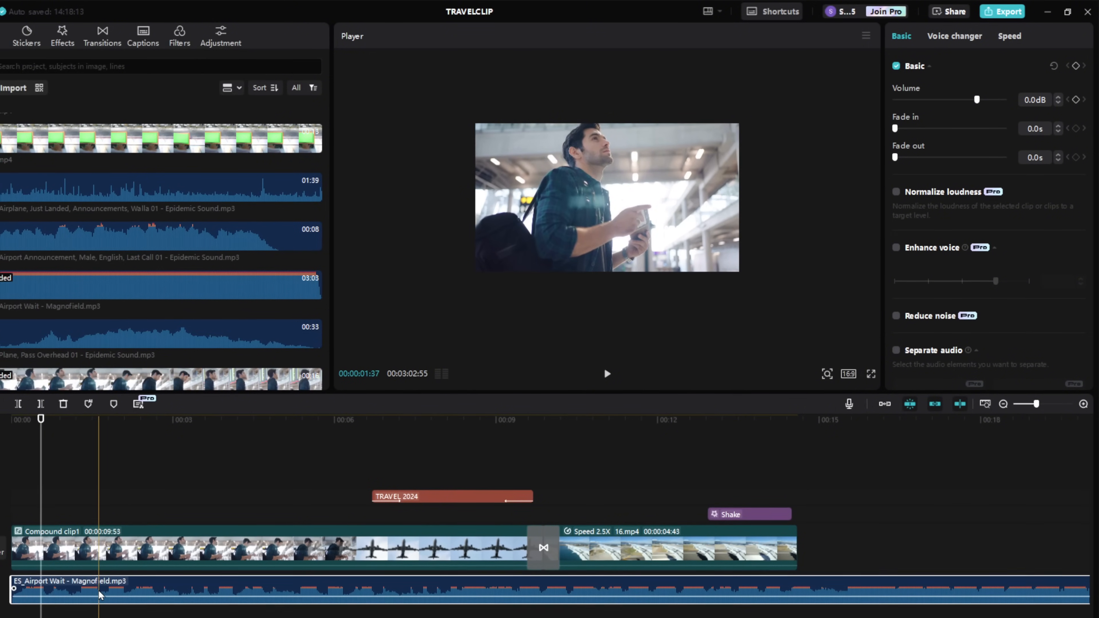
scroll(150, 586, down, 1)
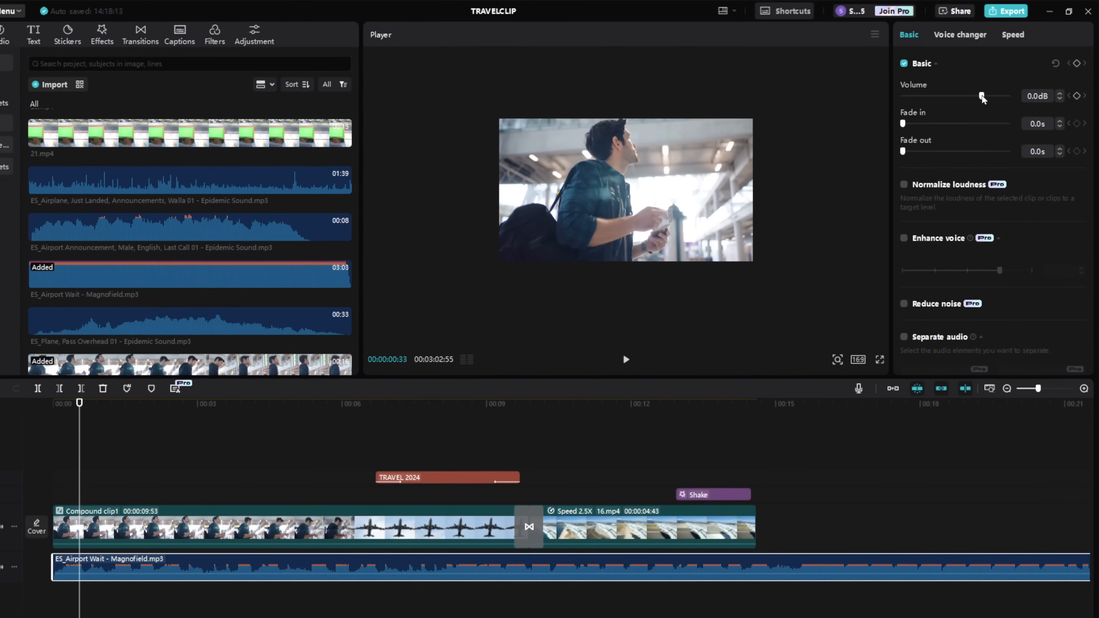
drag(982, 96, 955, 99)
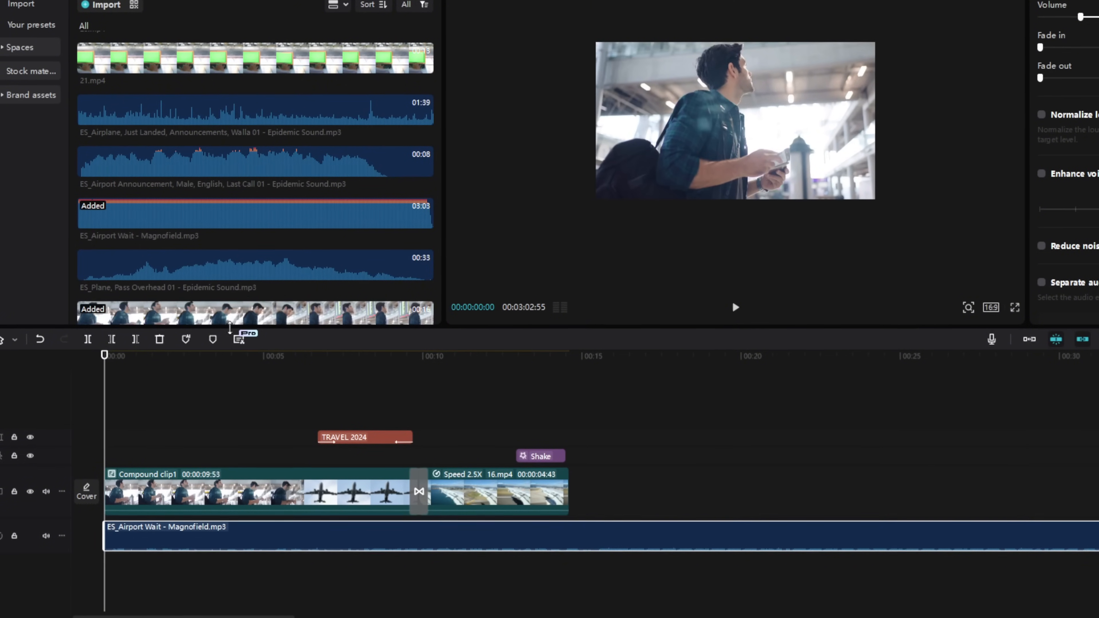
- Add the ES_Airport Announcement, Male, English, Last Call 01 audio below Compound clip1 and trim its end to about 6.4 s on the timeline
scroll(169, 498, up, 3)
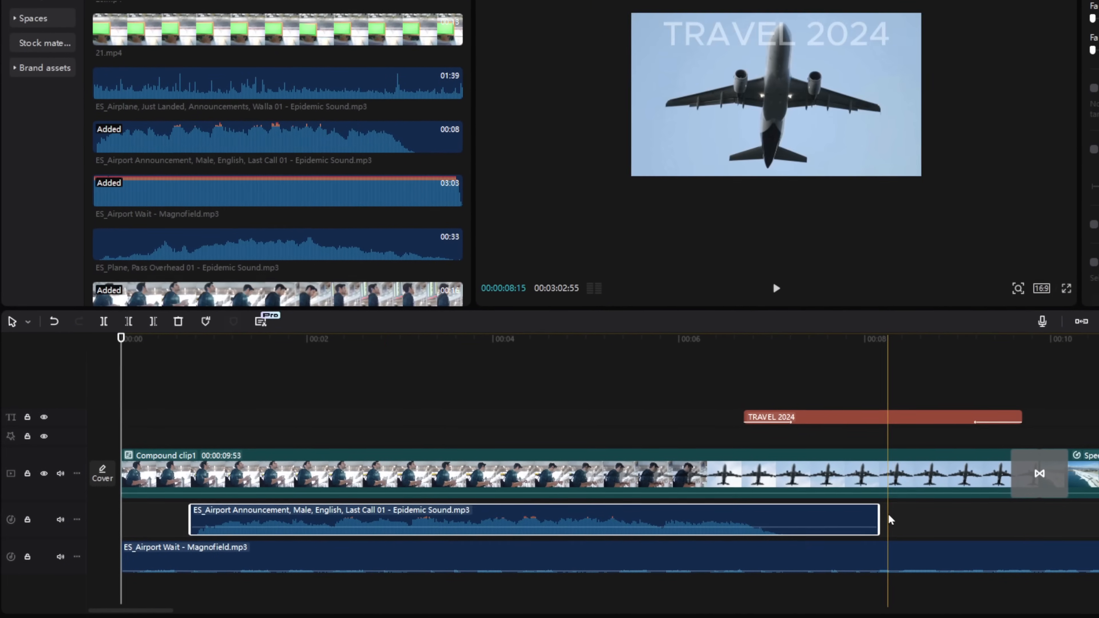
drag(880, 519, 714, 513)
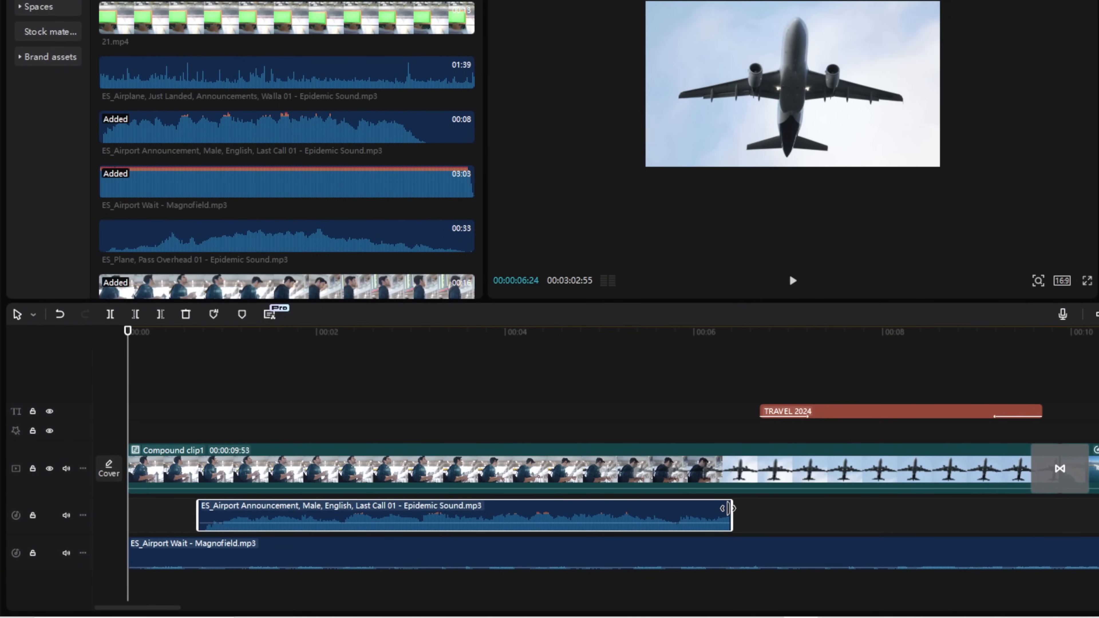
- Set the airport announcement's volume to -18.3 dB with a 2.0 s fade-in and 0.8 s fade-out, and play it back
drag(284, 514, 285, 528)
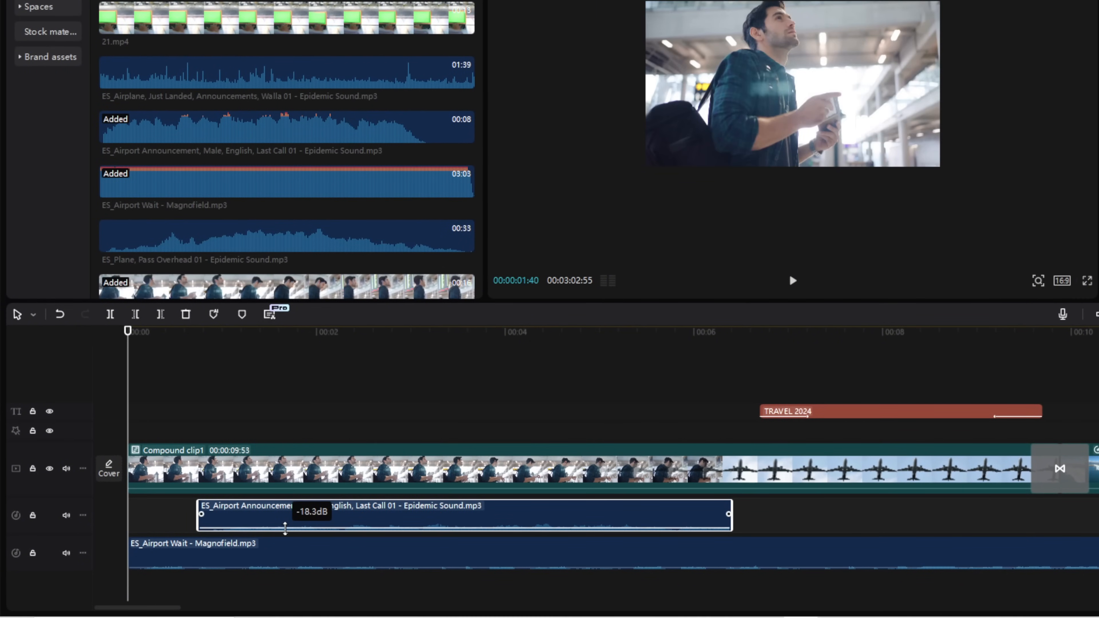
drag(202, 514, 290, 515)
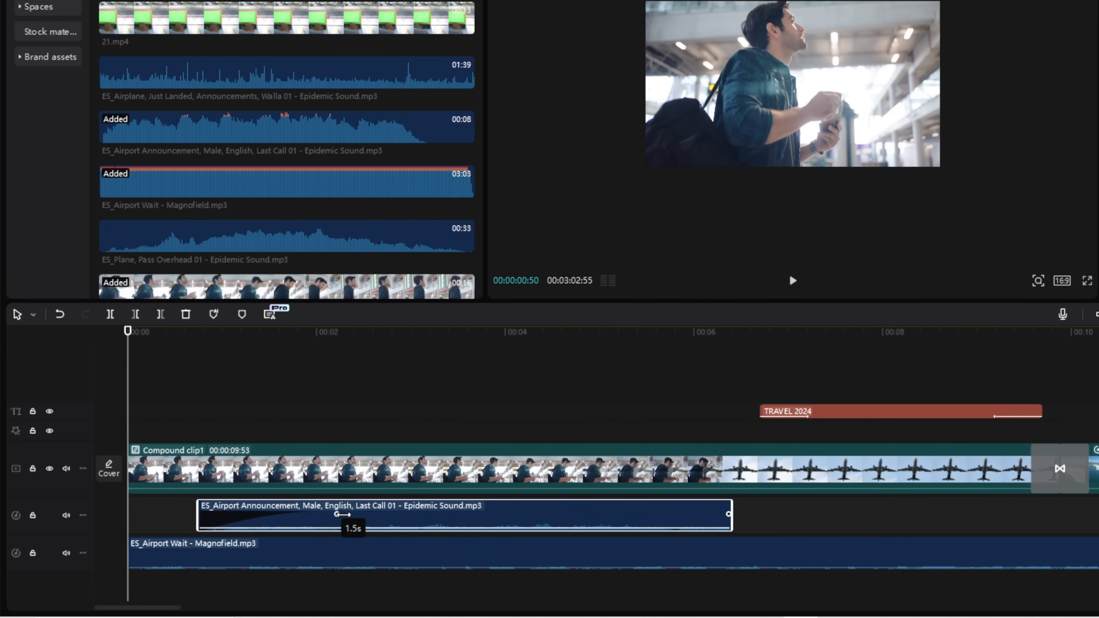
drag(341, 514, 353, 514)
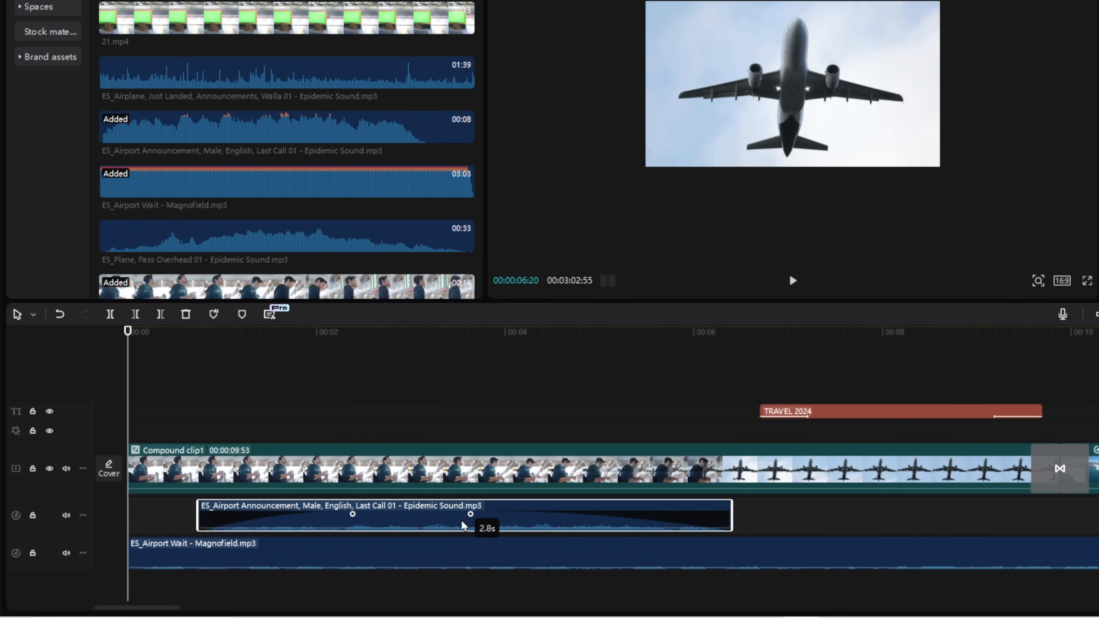
drag(463, 522, 651, 516)
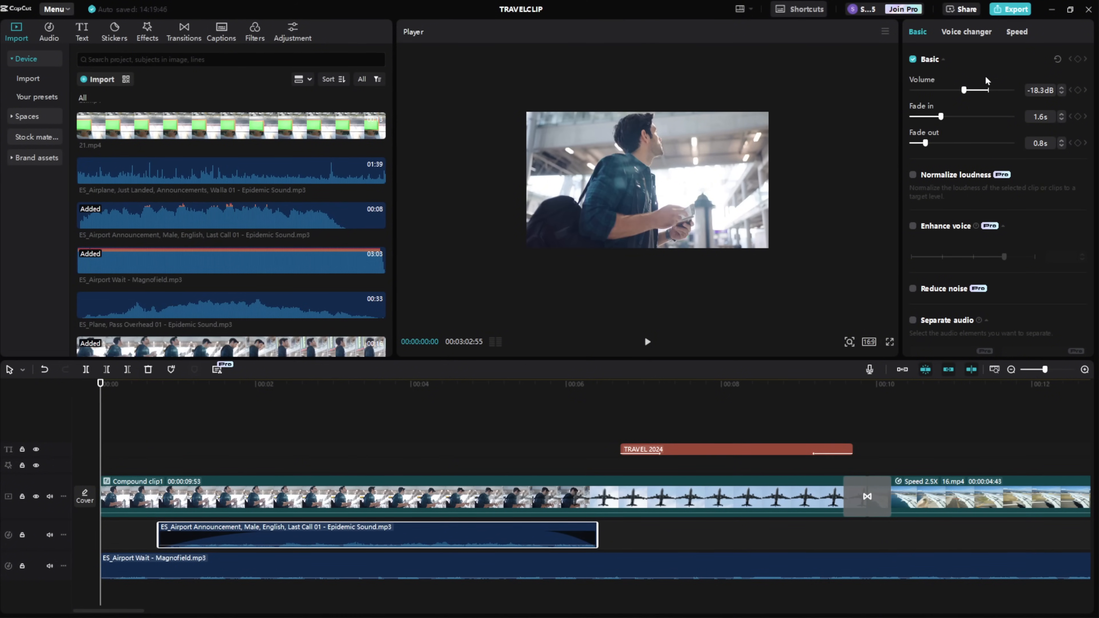
drag(940, 117, 949, 125)
key(space)
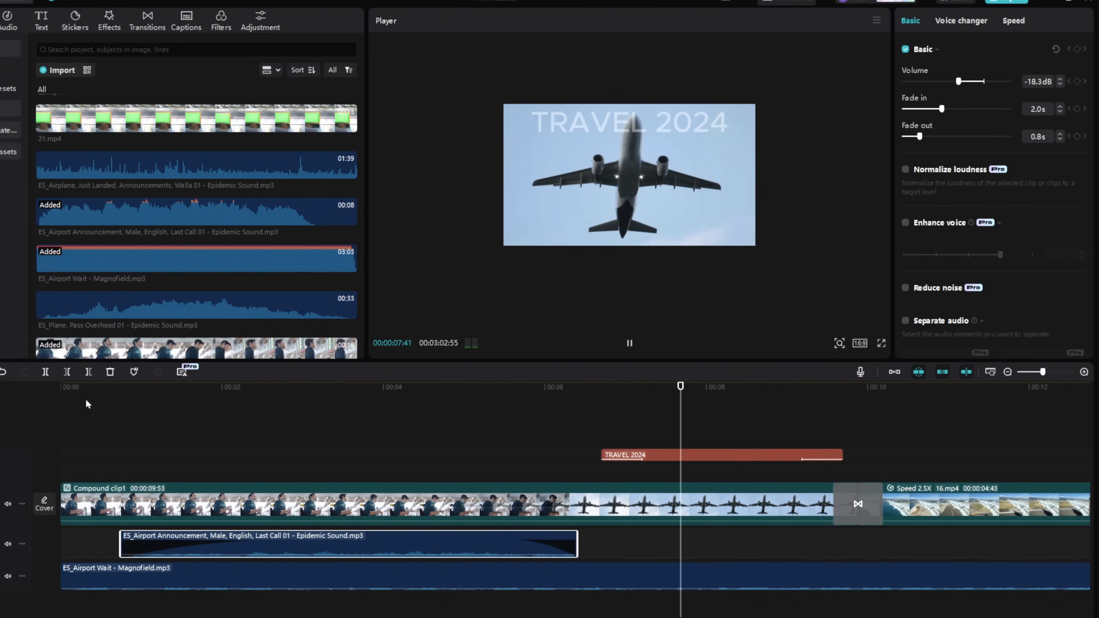
scroll(552, 492, right, 5)
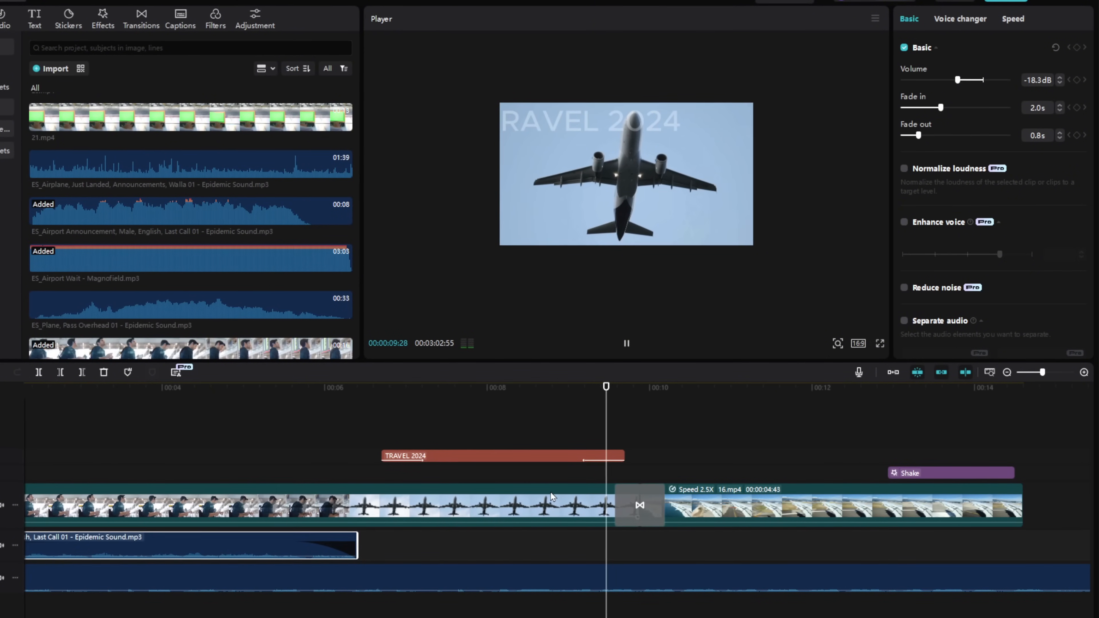
- Place the ES_Airplane, Just Landed audio at the transition before 16.mp4, trim its end to the video's end, and play it back
click(680, 387)
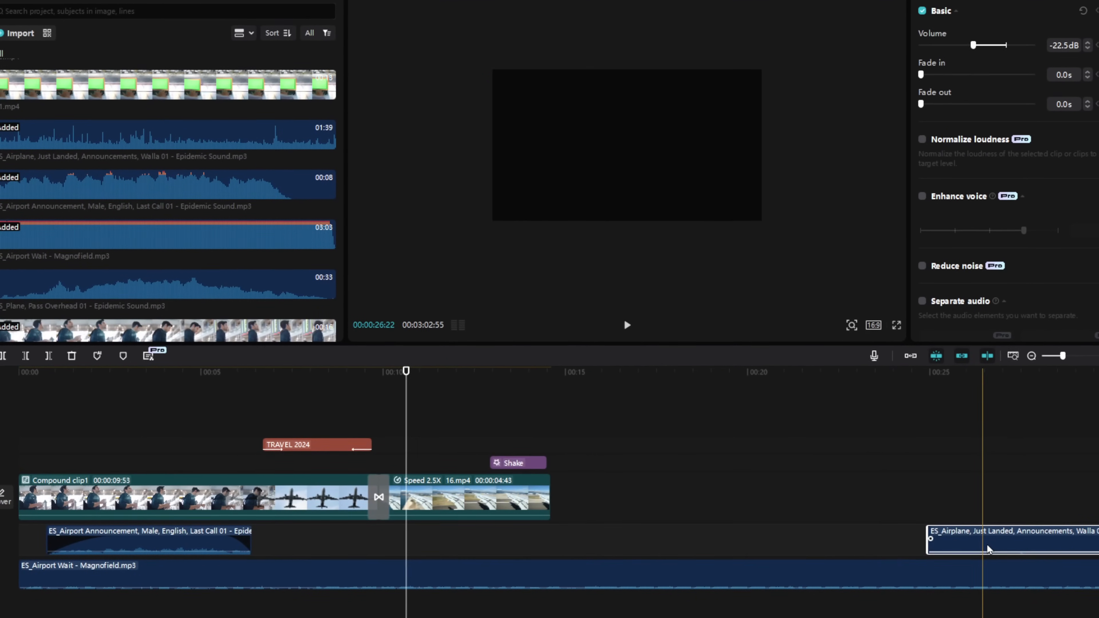
drag(1021, 546, 462, 550)
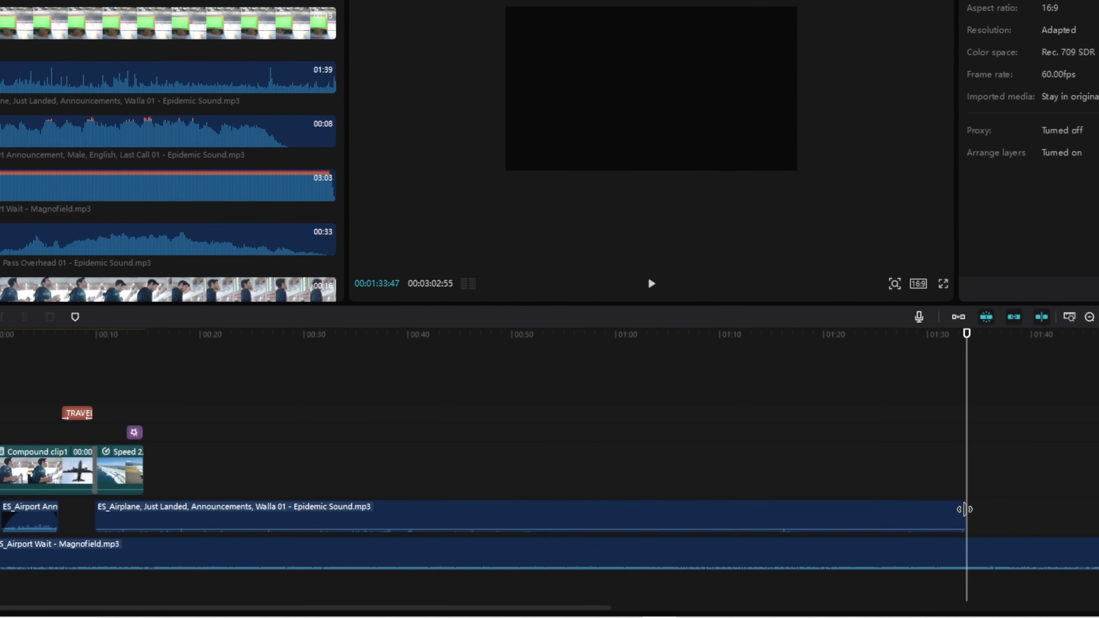
drag(967, 512, 187, 506)
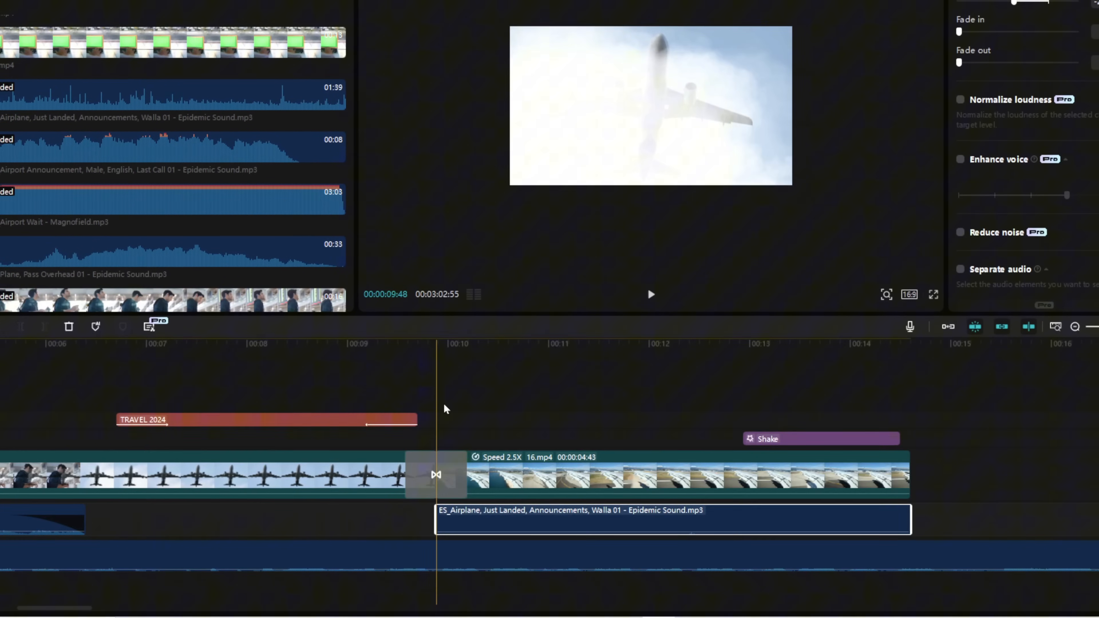
key(space)
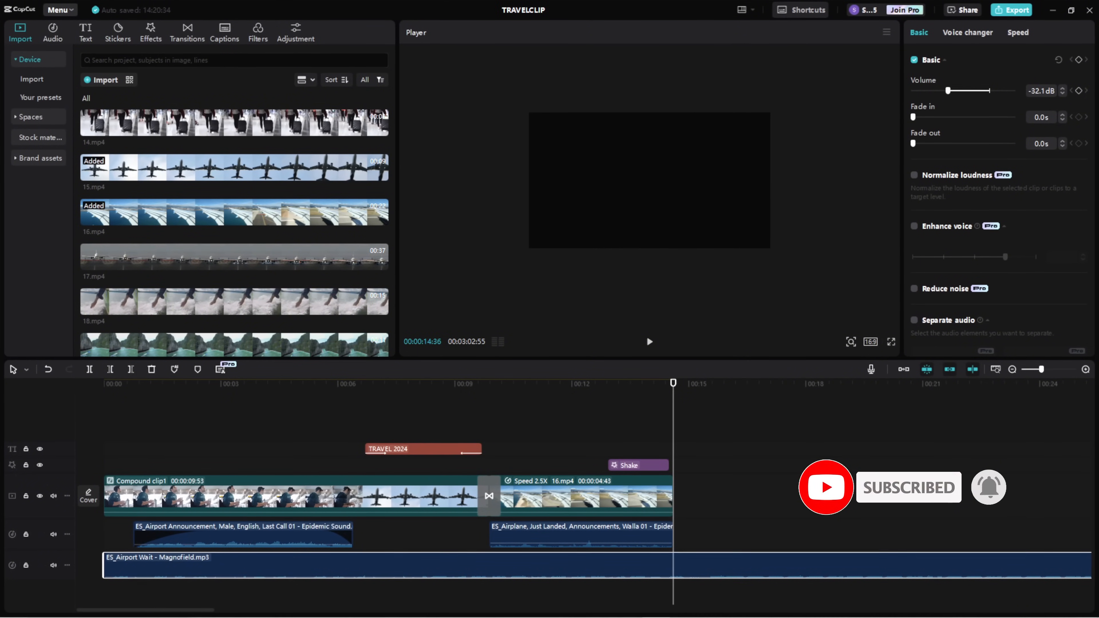
- Record a voiceover of about 6 s after the end of 16.mp4 and slightly trim its beginning
click(871, 369)
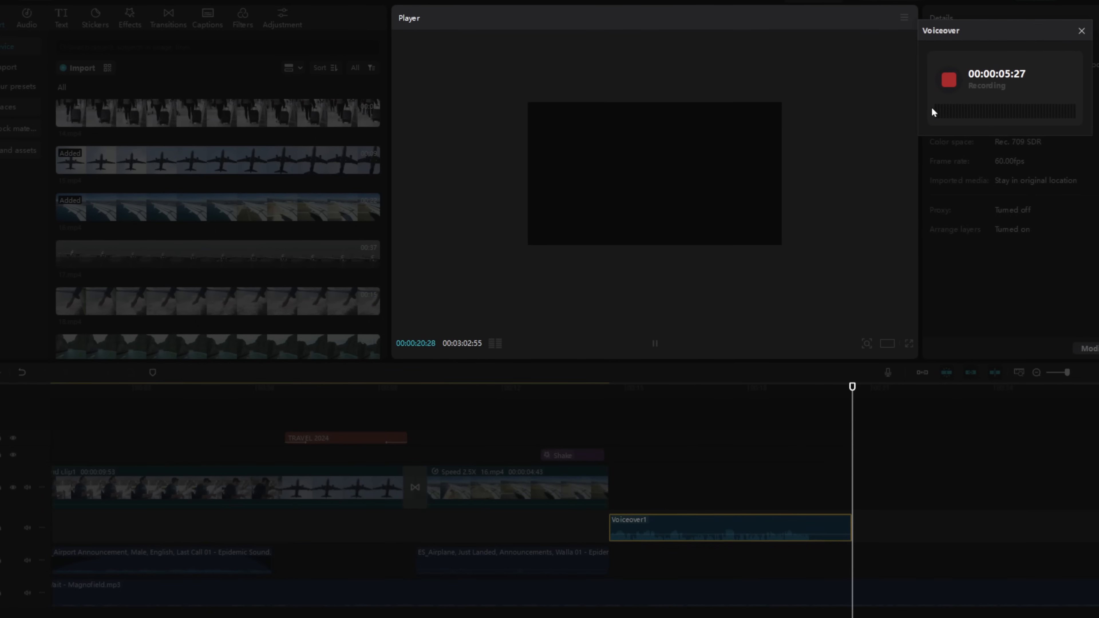
click(949, 80)
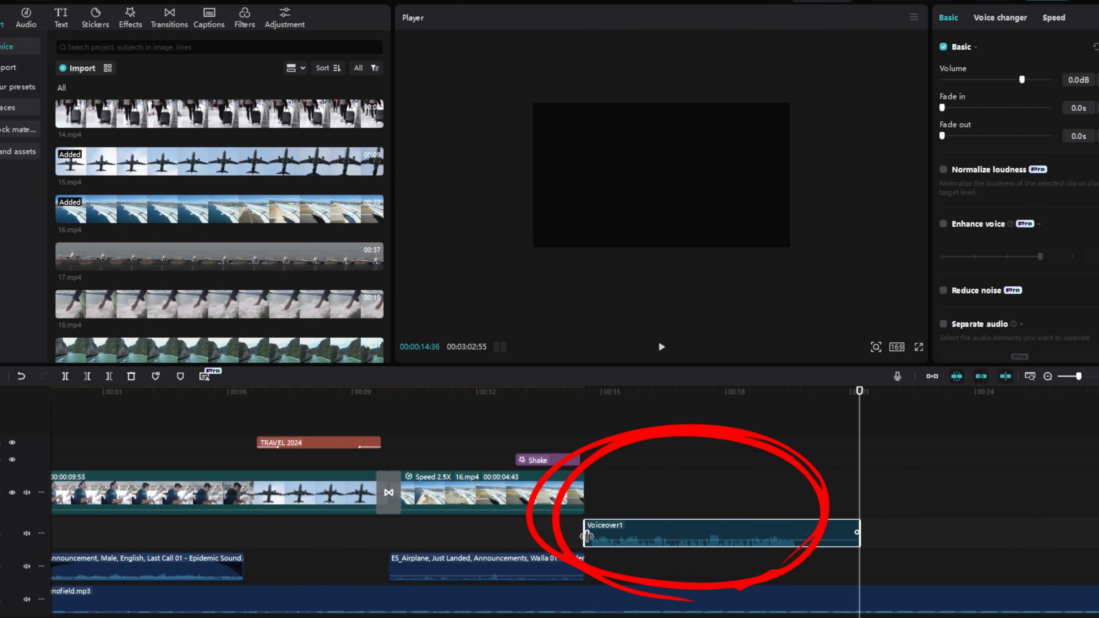
drag(585, 535, 589, 535)
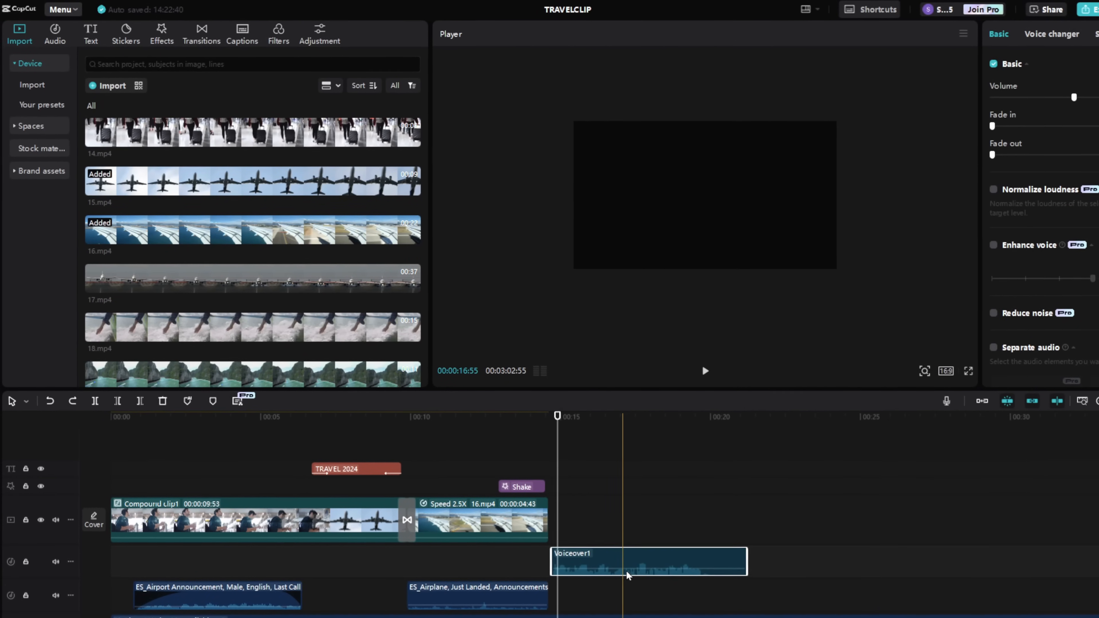
- Generate automatic captions with English as the spoken language and play them back
click(242, 36)
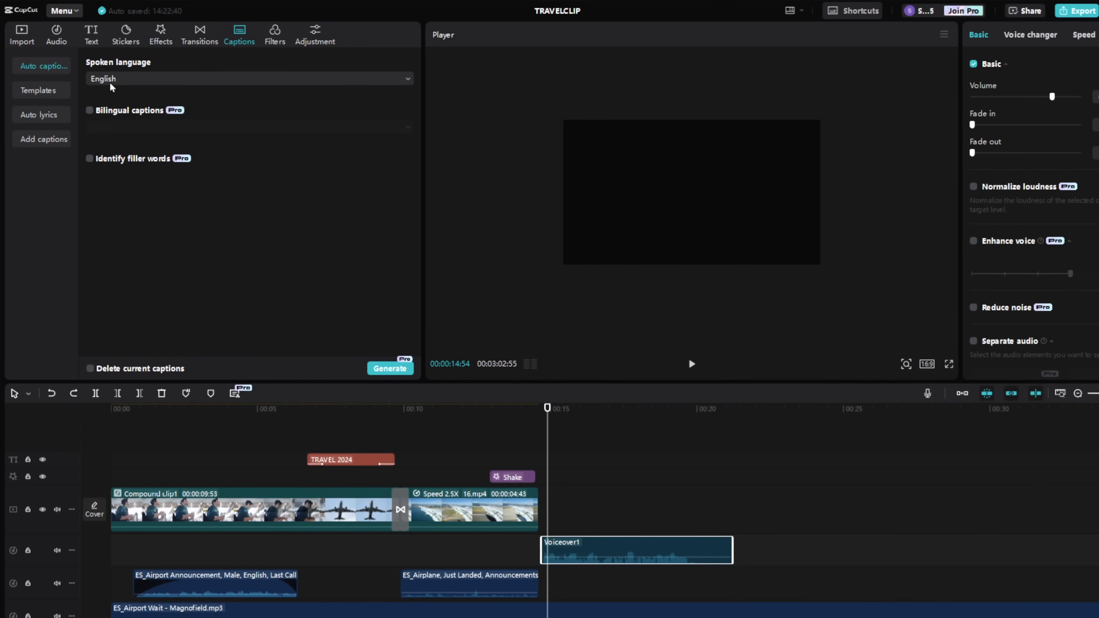
click(384, 363)
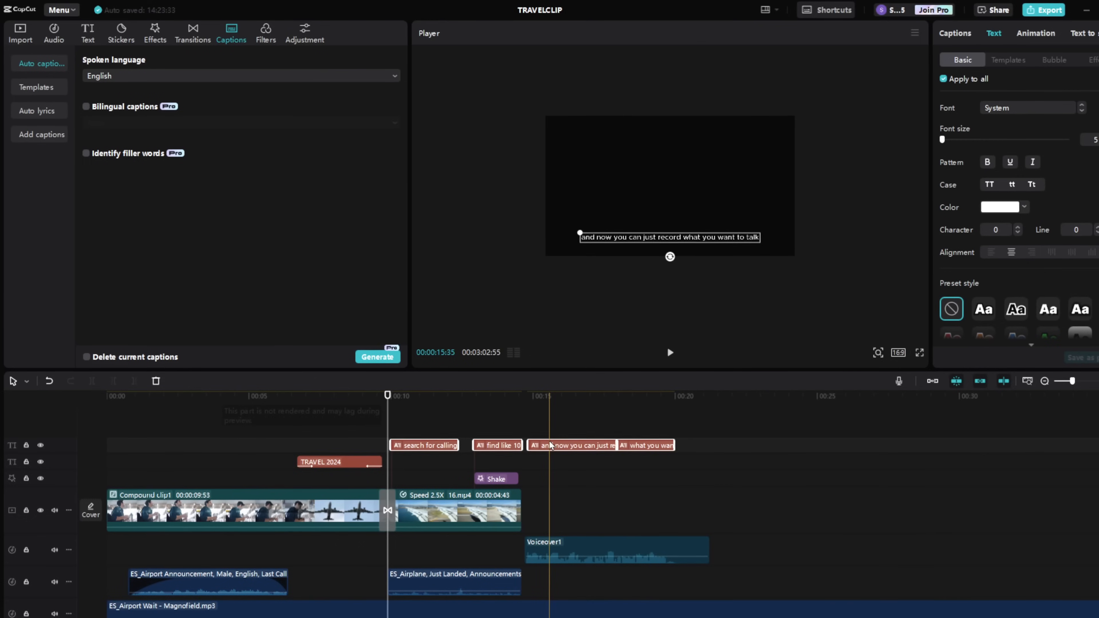
key(space)
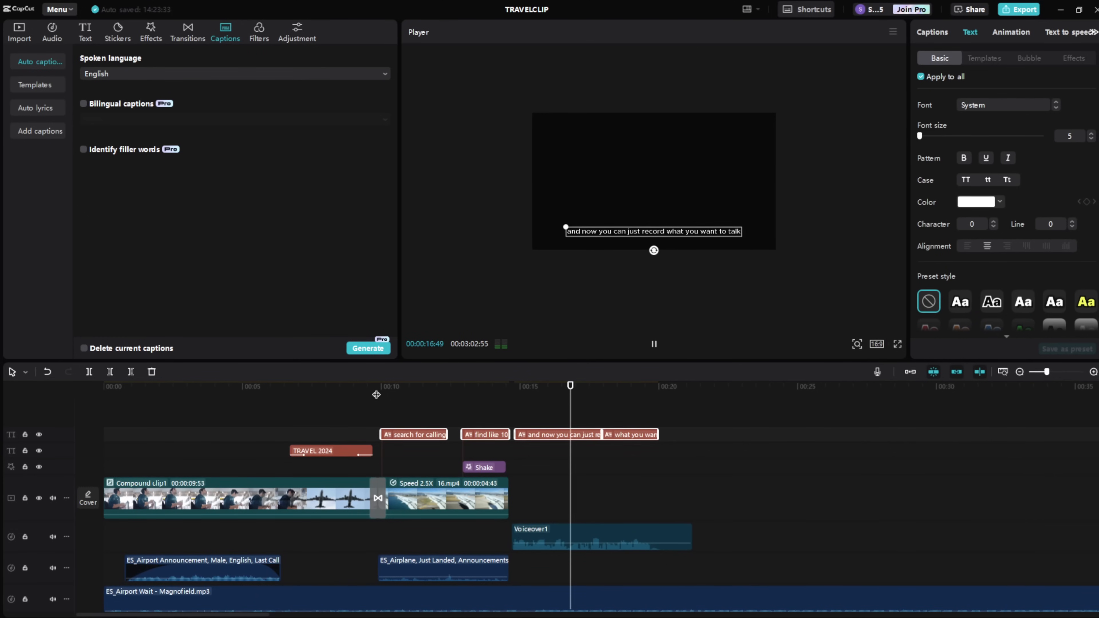
click(477, 398)
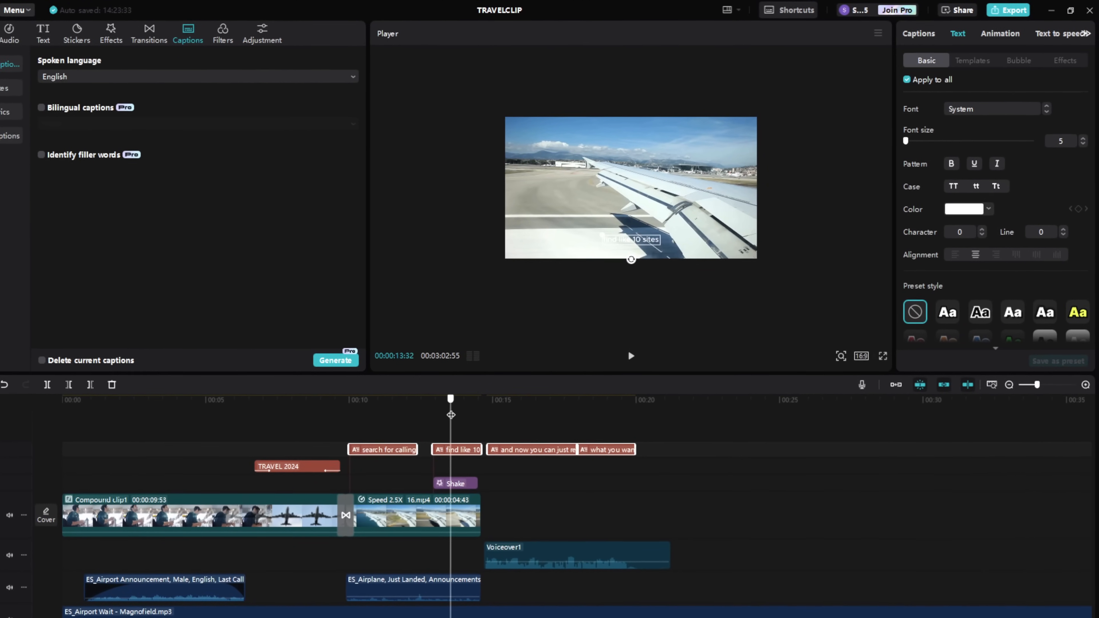
- Apply the bold white THE caption template to all captions and play them back
click(919, 33)
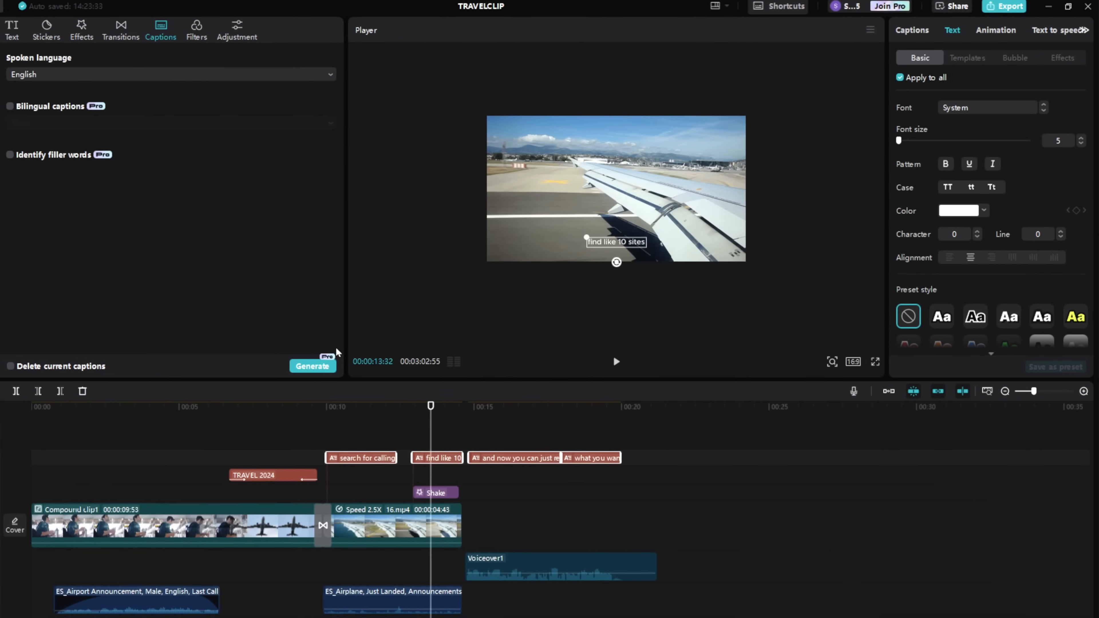
click(0, 89)
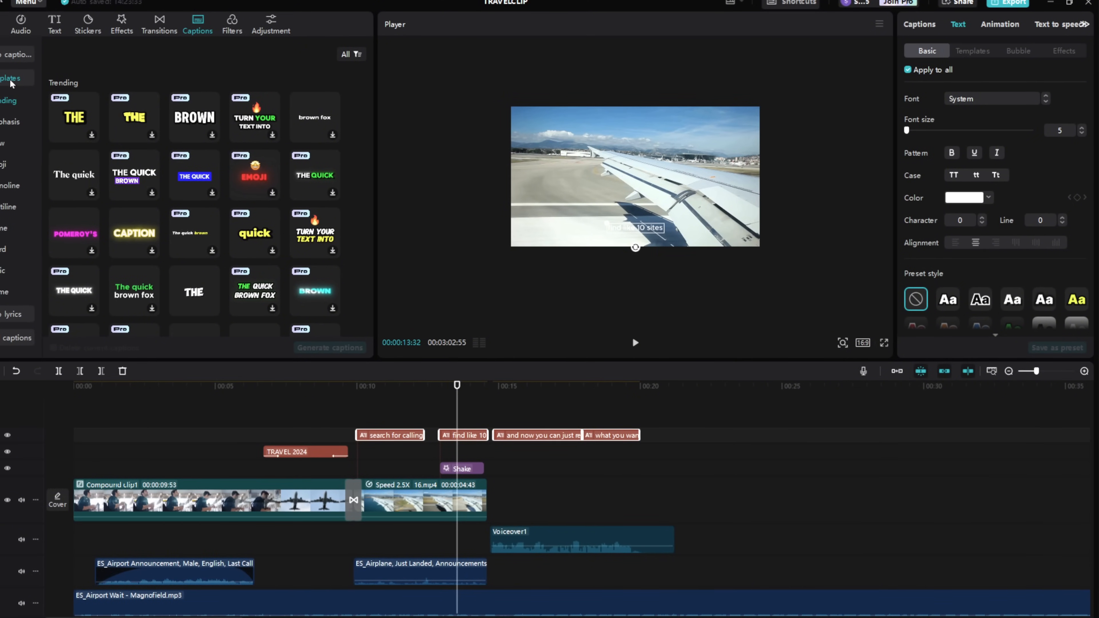
click(189, 303)
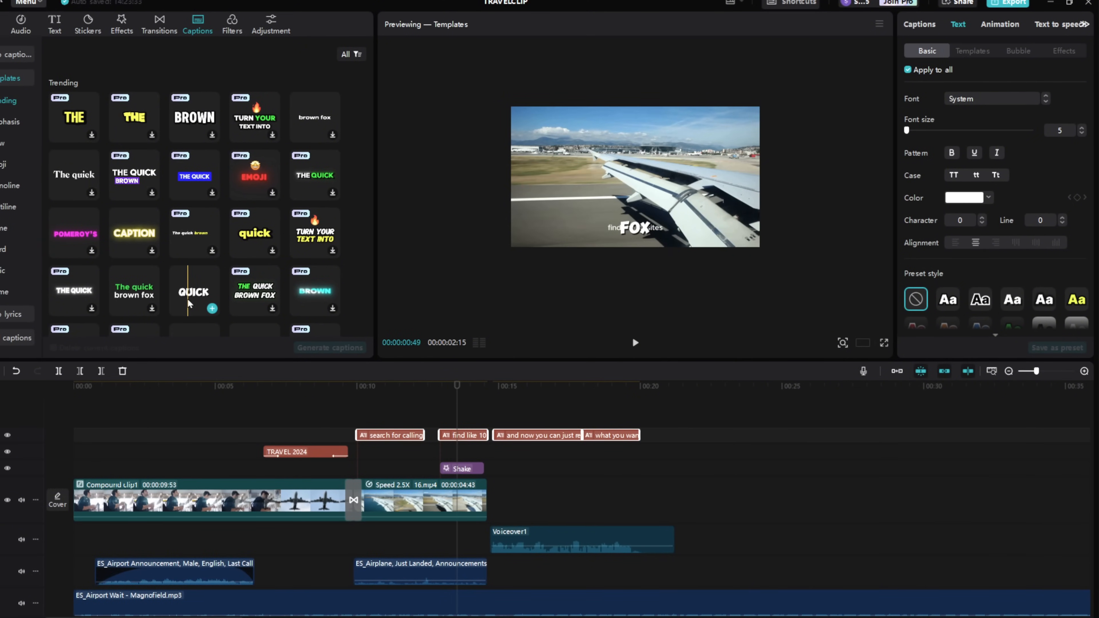
click(988, 48)
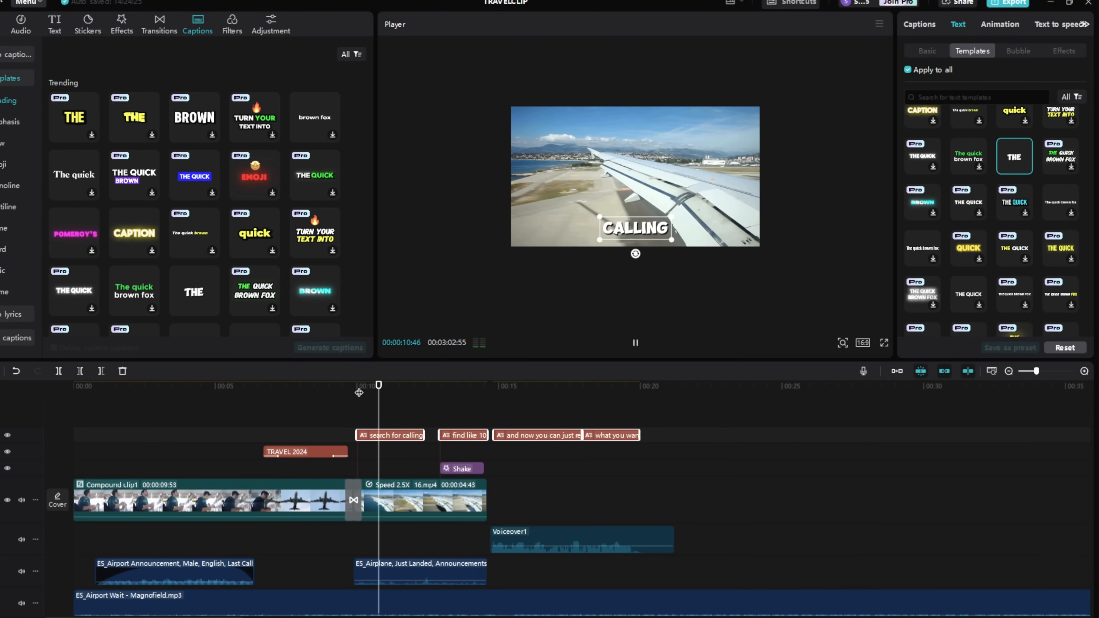
click(534, 487)
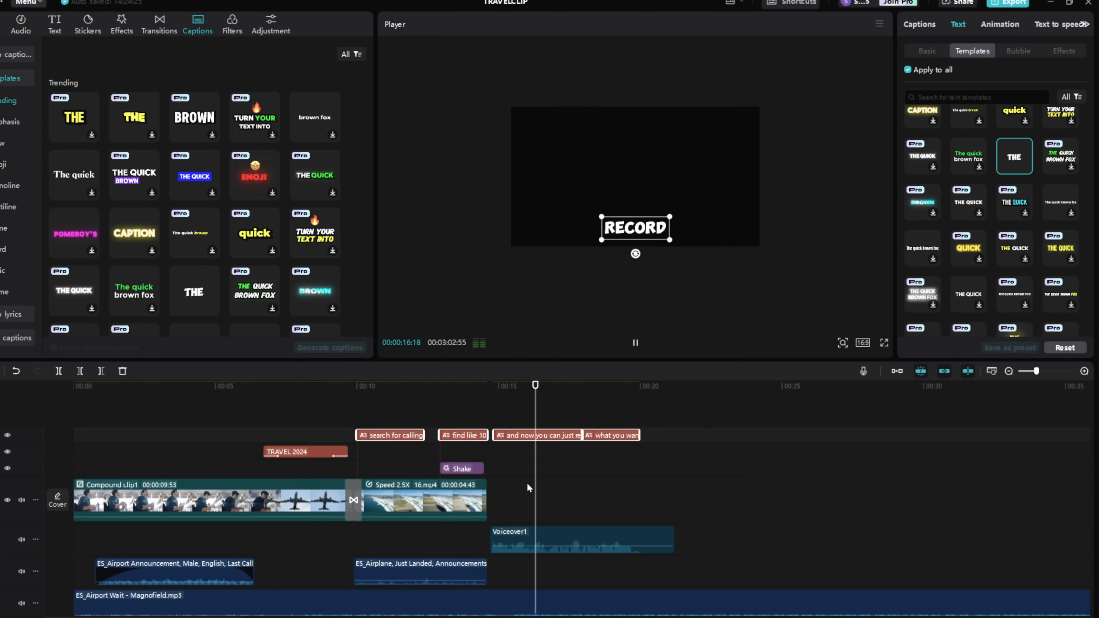
- Change the text color of all captions to red B92626, and switch to a yellow palette swatch
click(927, 51)
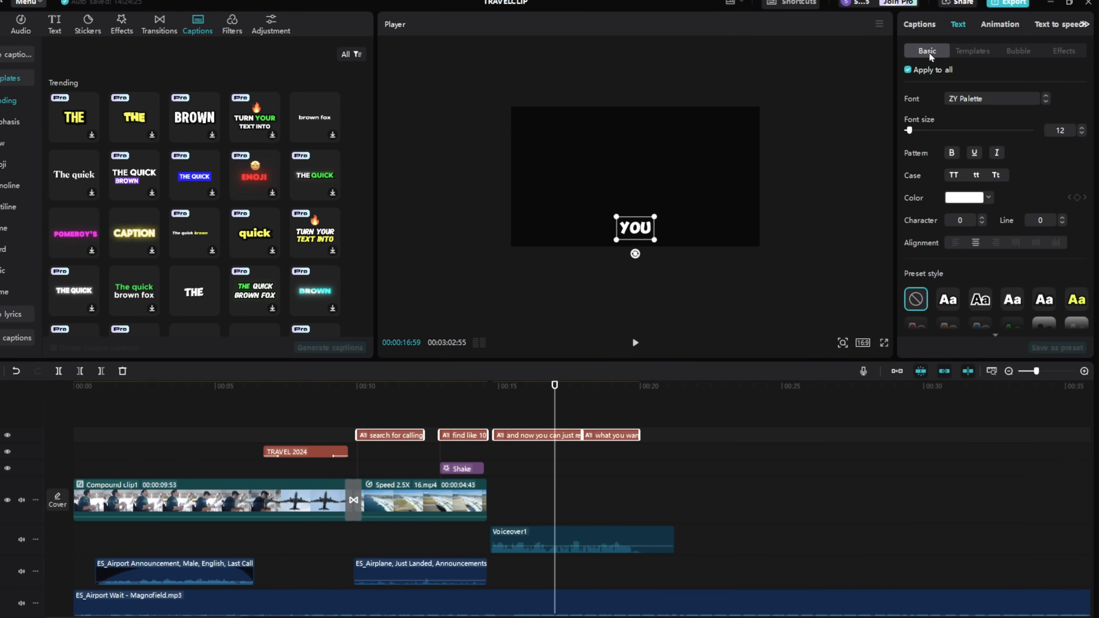
click(969, 198)
click(1023, 233)
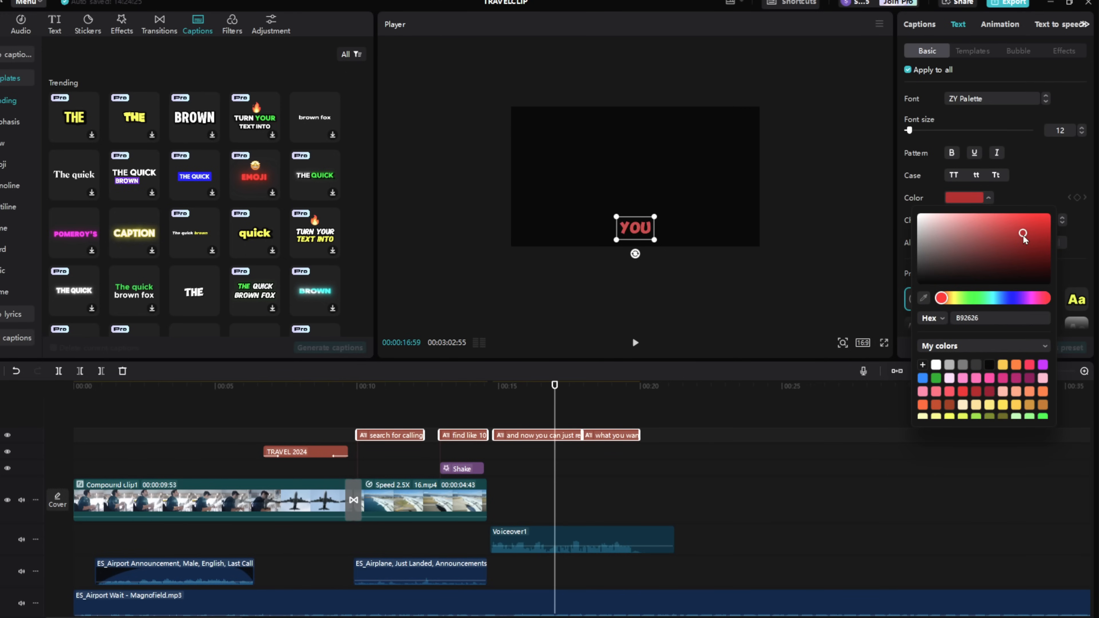
click(1002, 404)
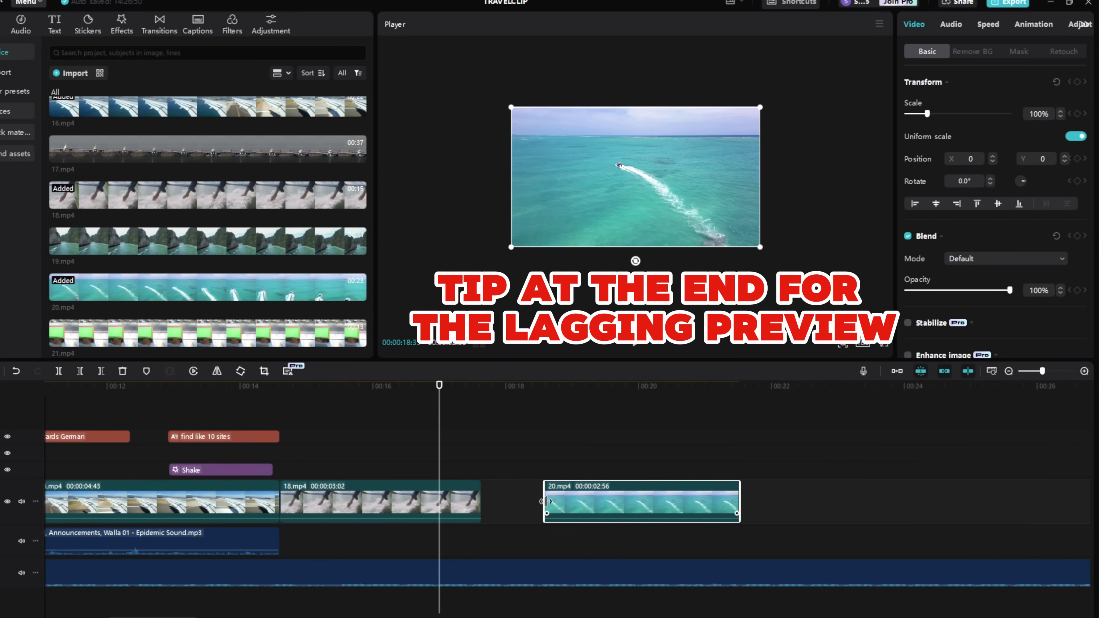
- Move 20.mp4 directly after 18.mp4 and shorten the MALEDIVES title so it ends together with the clip
click(390, 482)
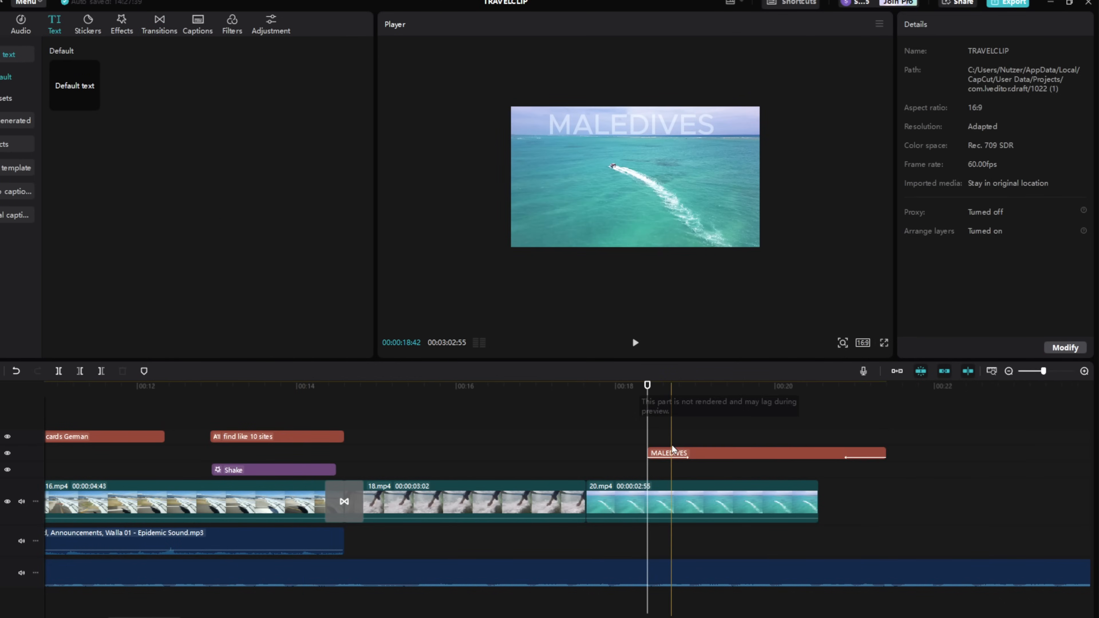
click(671, 449)
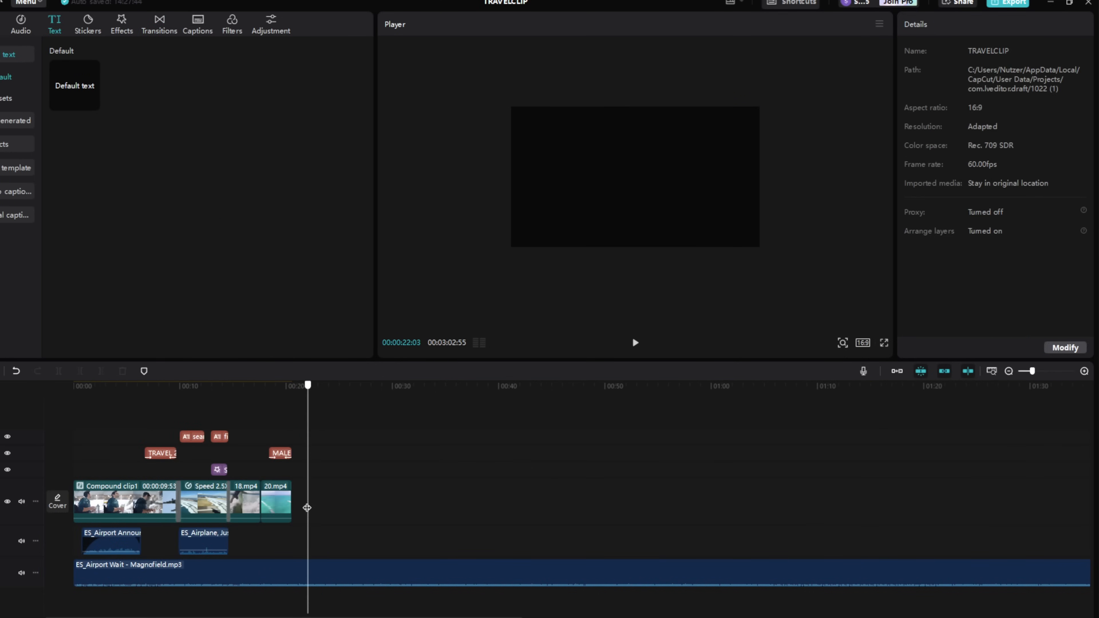
- Cut off the background music beyond the end of 20.mp4 and play the video from near its beginning
click(332, 584)
key(Delete)
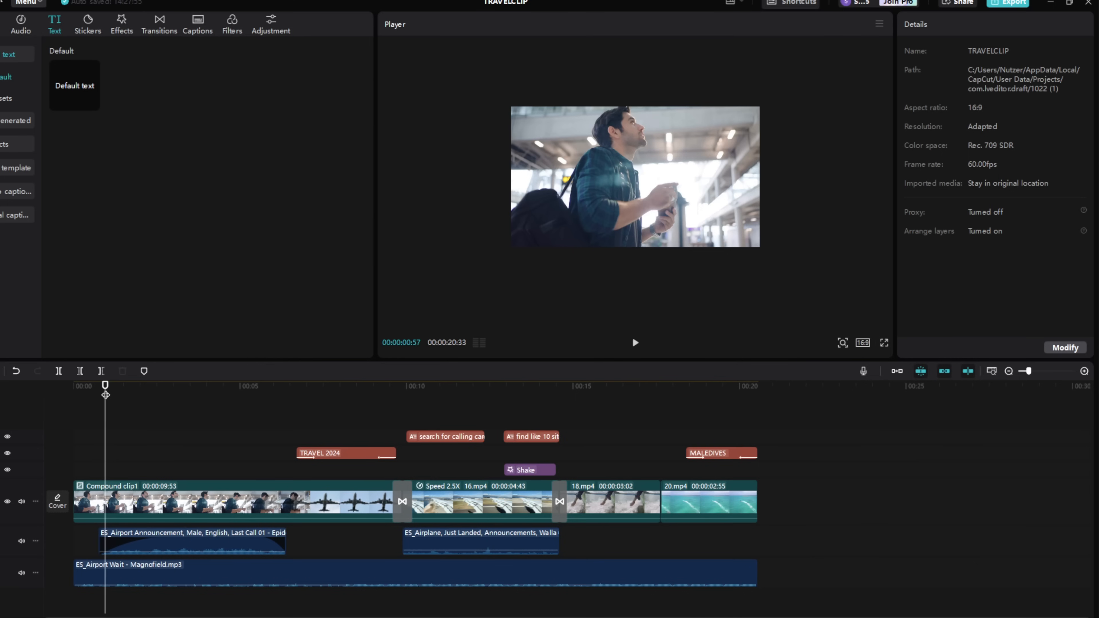
click(634, 342)
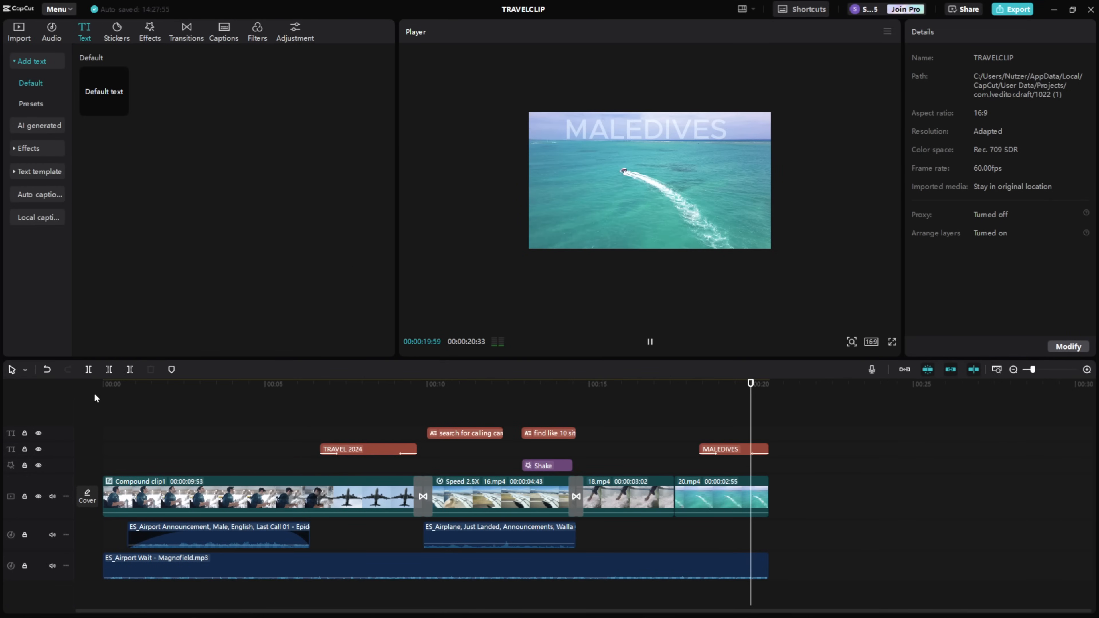
- Add a 0.5 s Pull Out transition between 18.mp4 and 20.mp4 and play it back
click(186, 31)
click(168, 59)
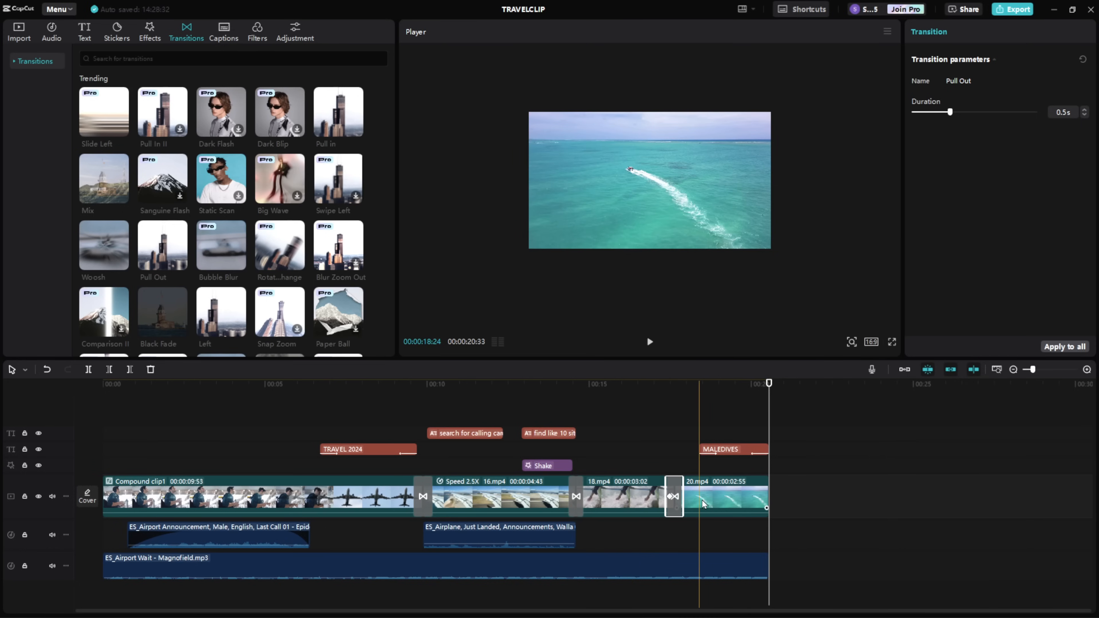
click(627, 396)
key(space)
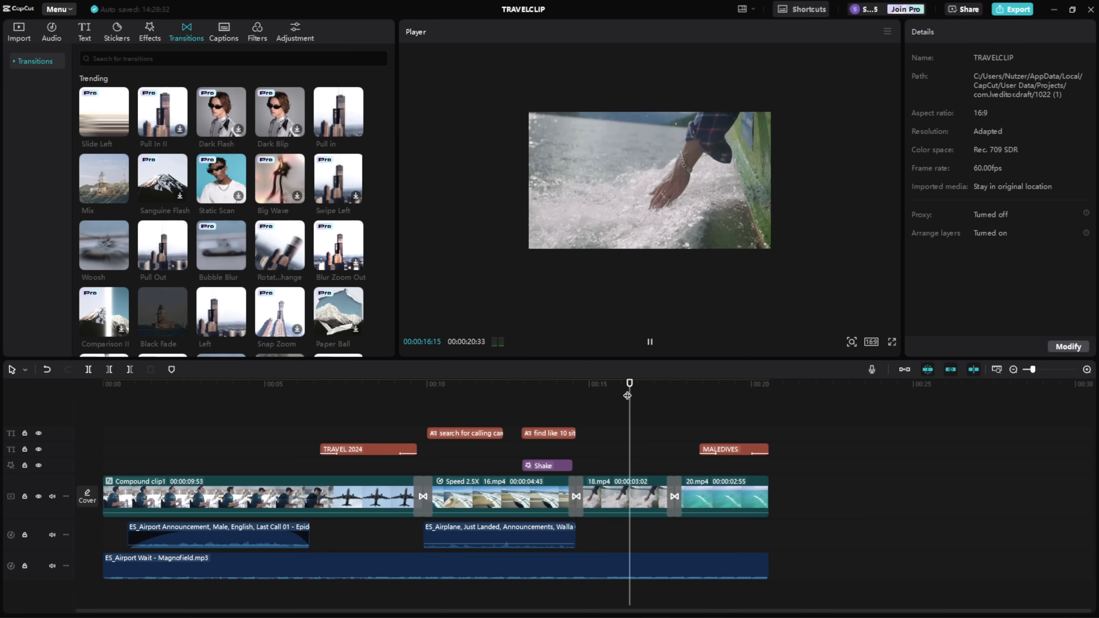
drag(627, 396, 697, 386)
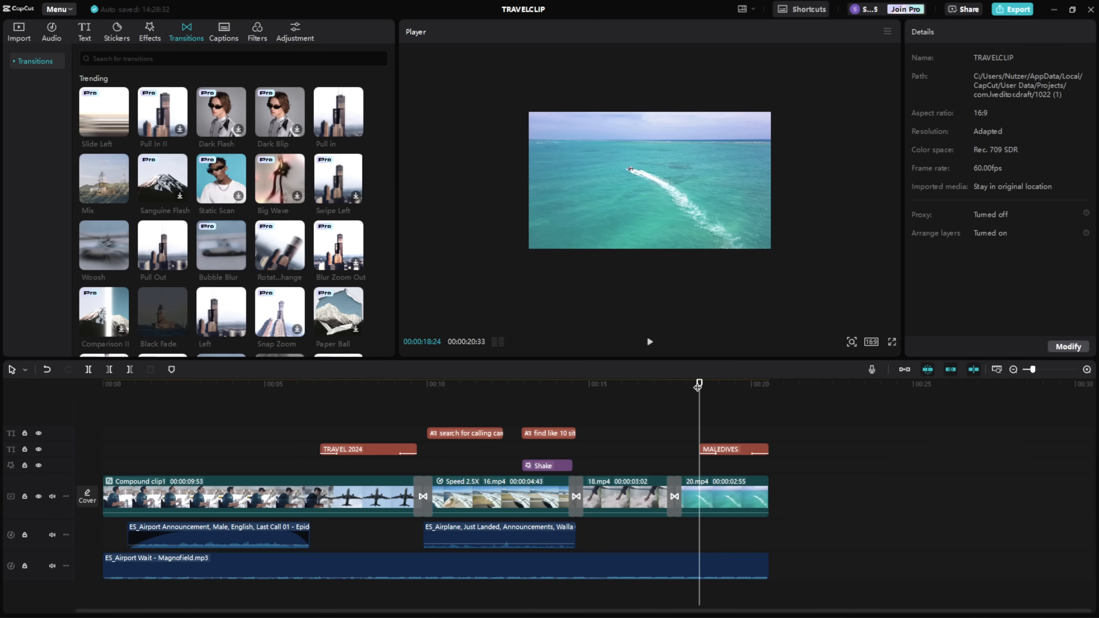
- Apply the Clear II filter to 20.mp4, preview it across the clip, and switch the filter off
click(698, 398)
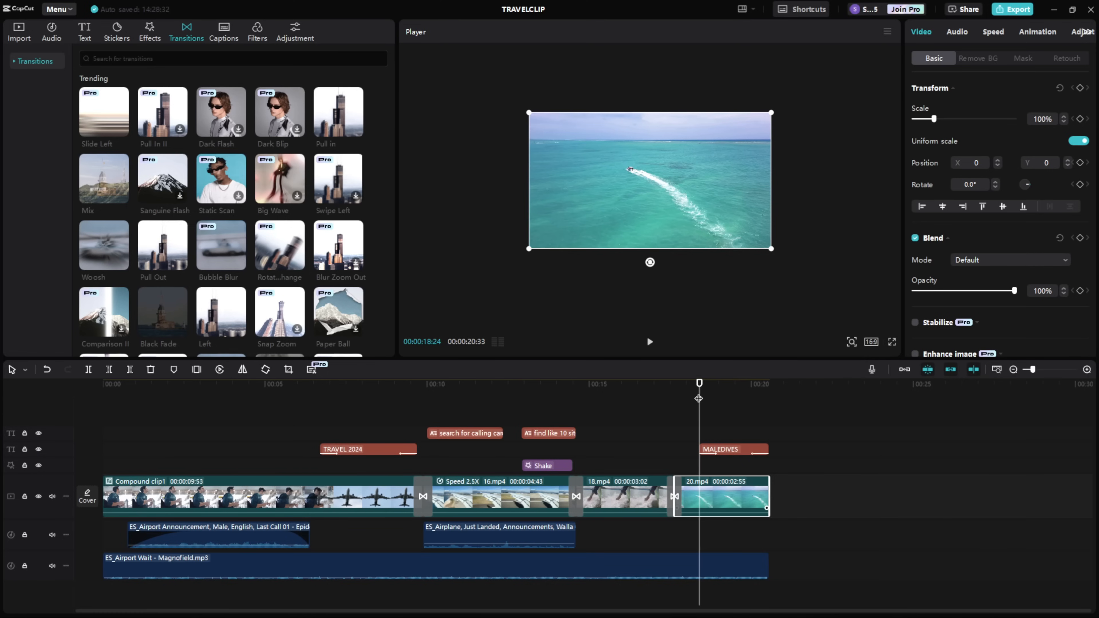
drag(698, 398, 711, 405)
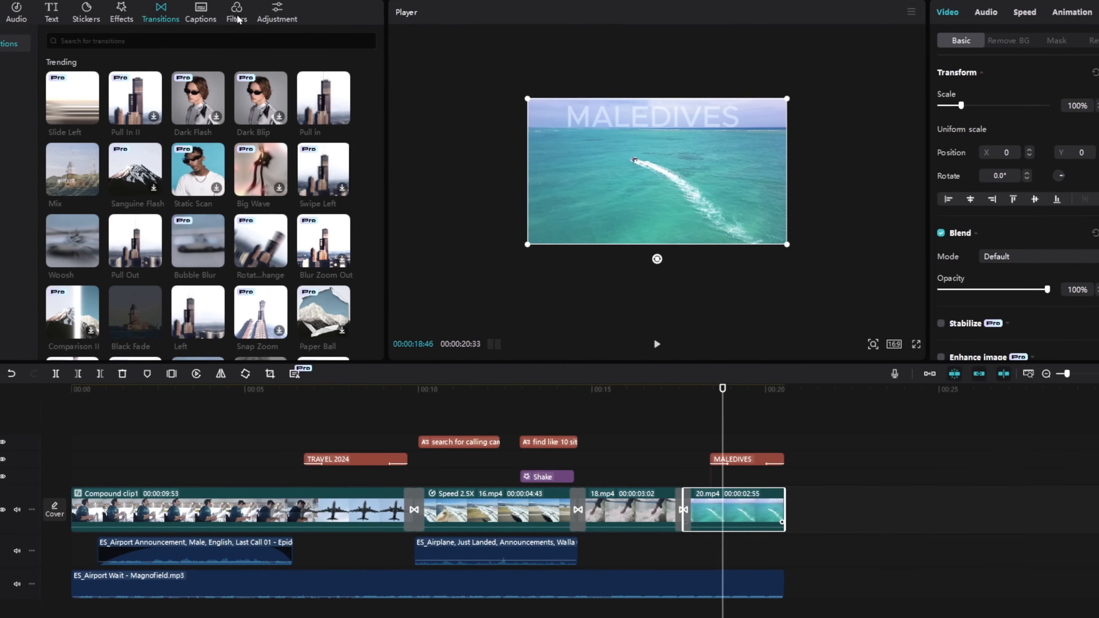
click(237, 19)
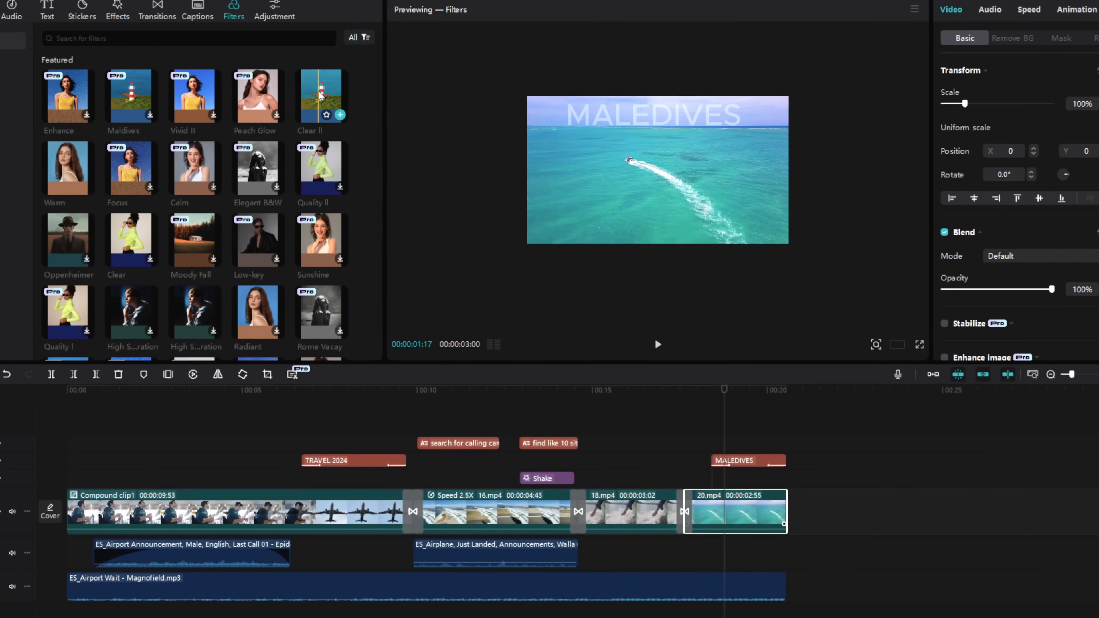
click(340, 115)
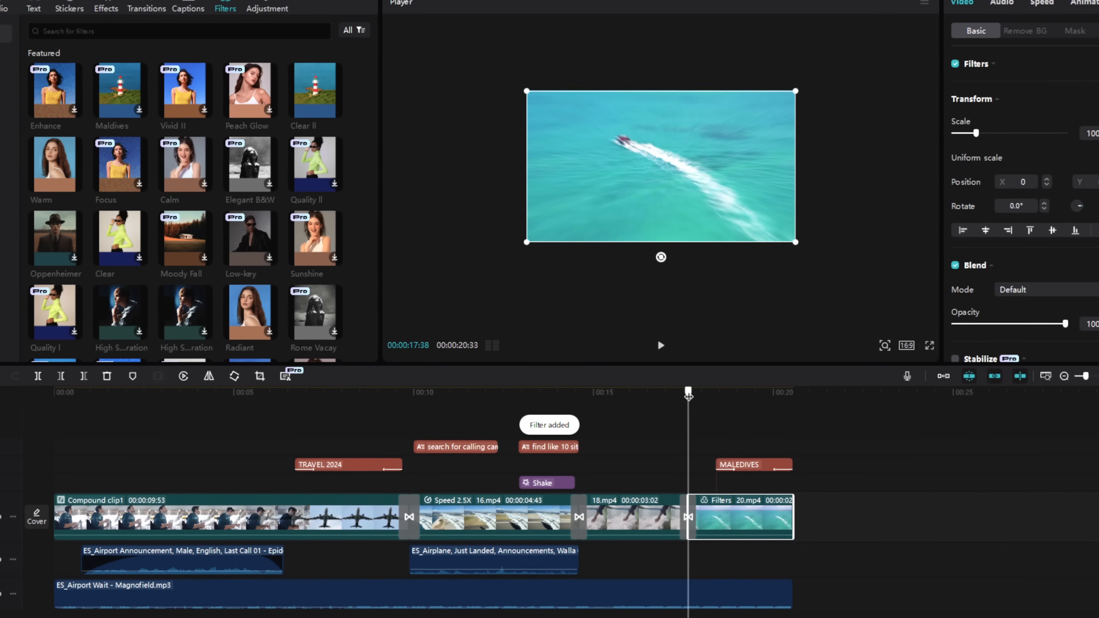
drag(688, 395, 723, 407)
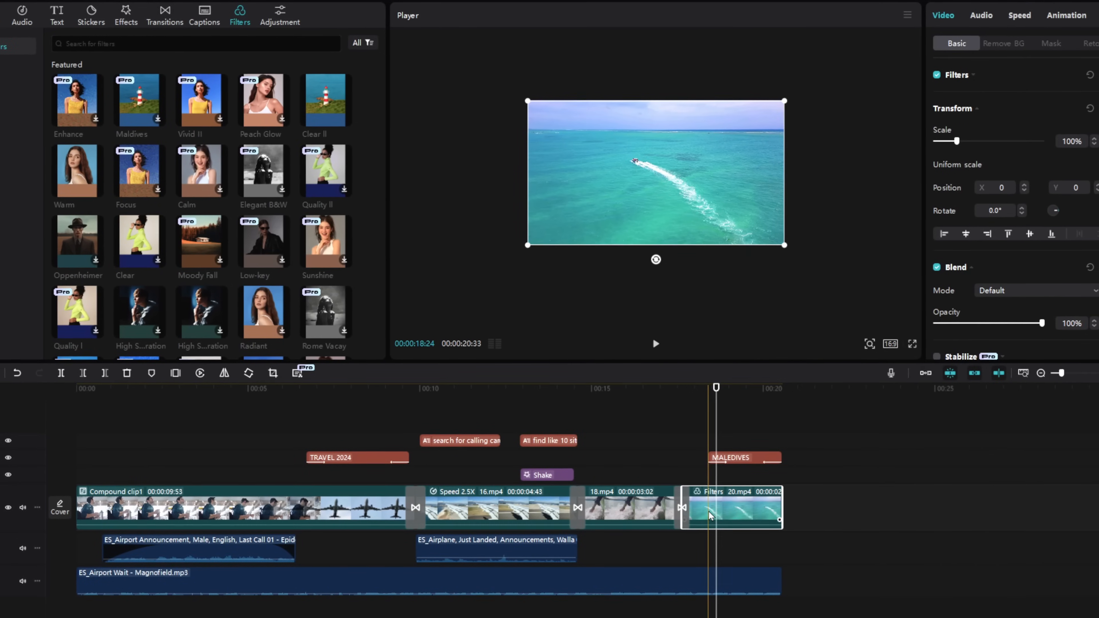
click(972, 75)
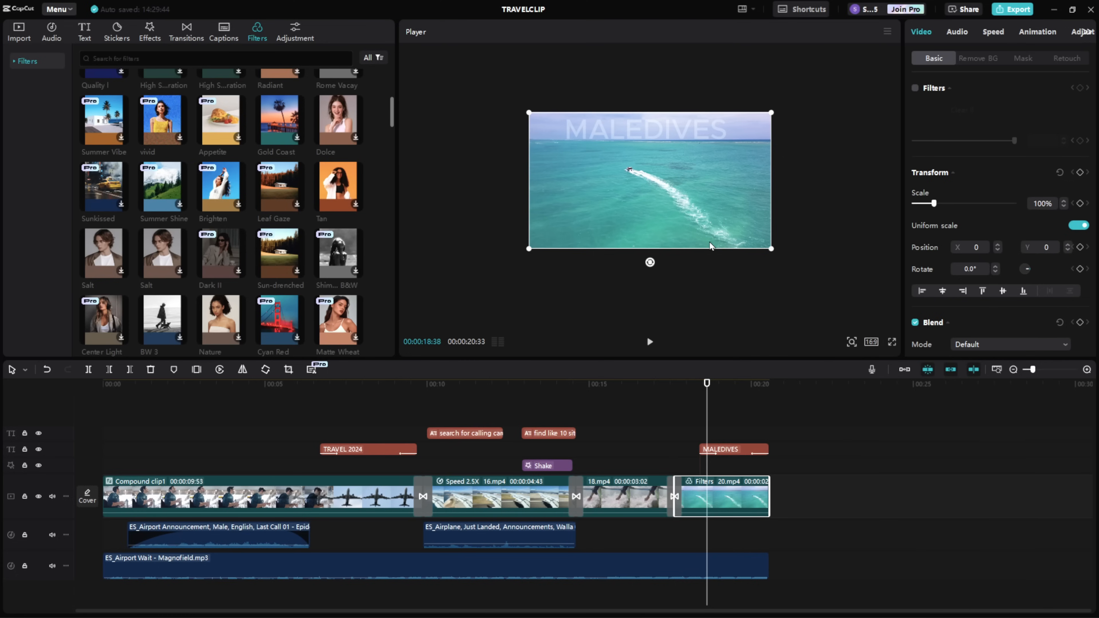
- Set the saturation of 20.mp4 to 14 and brighten the clip with the lightness adjustments
click(1081, 31)
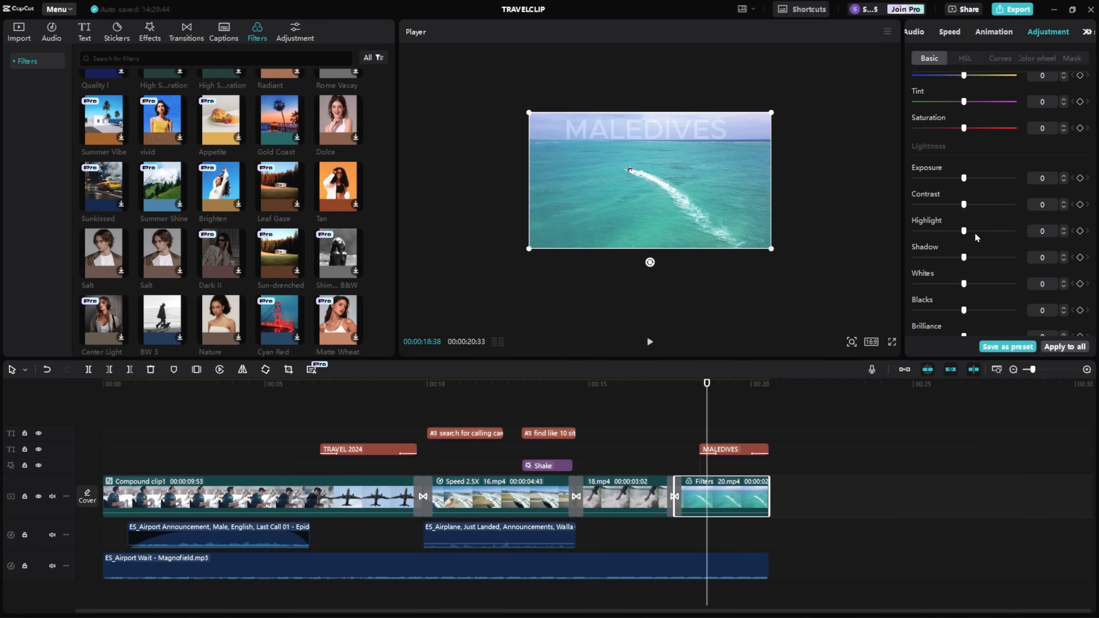
scroll(976, 237, down, 1)
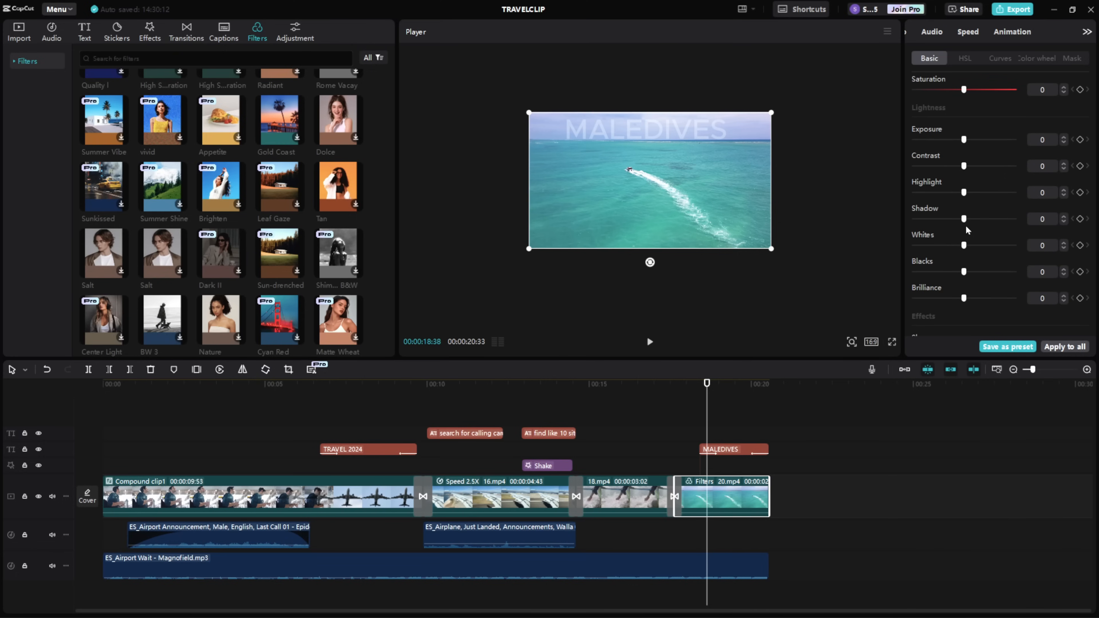
scroll(967, 230, up, 3)
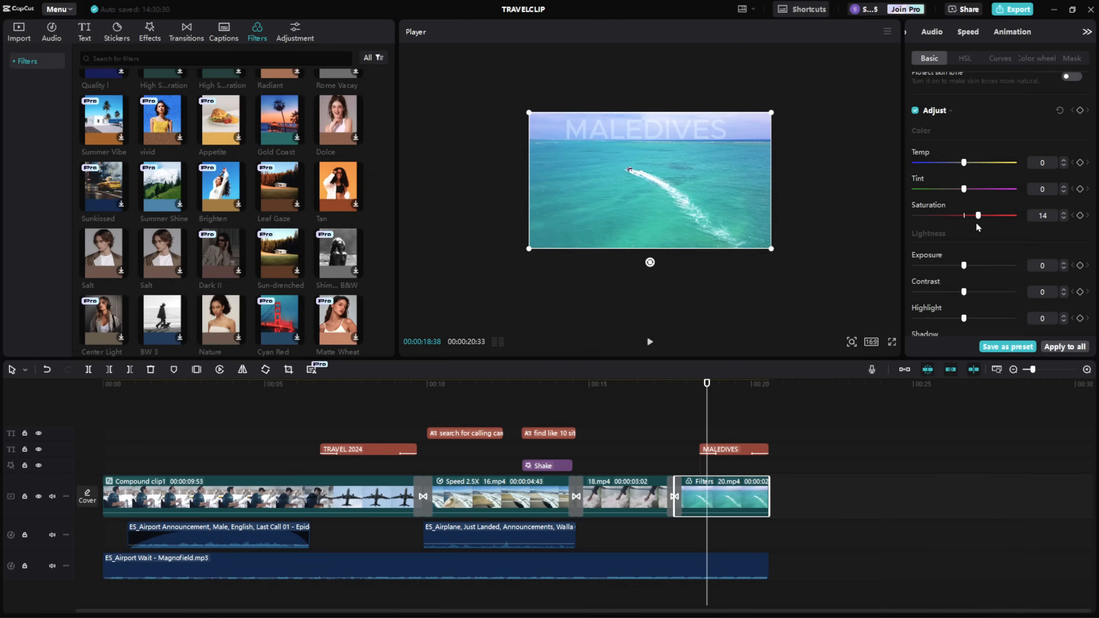
scroll(973, 217, down, 2)
- Enable Auto adjust on 20.mp4 and lower its intensity
scroll(924, 187, up, 5)
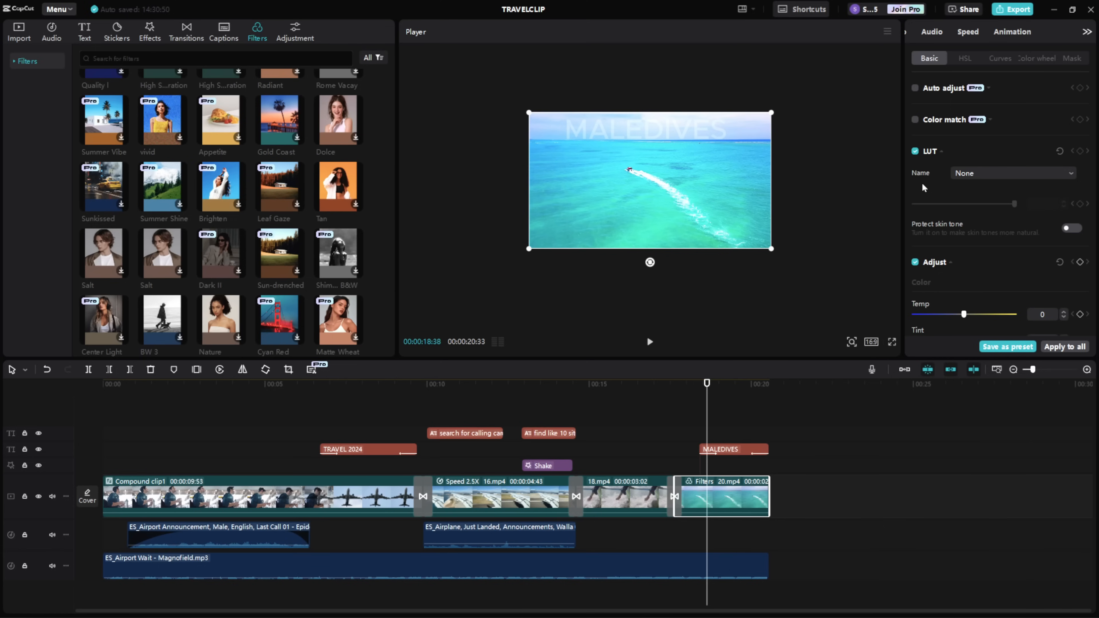
click(915, 88)
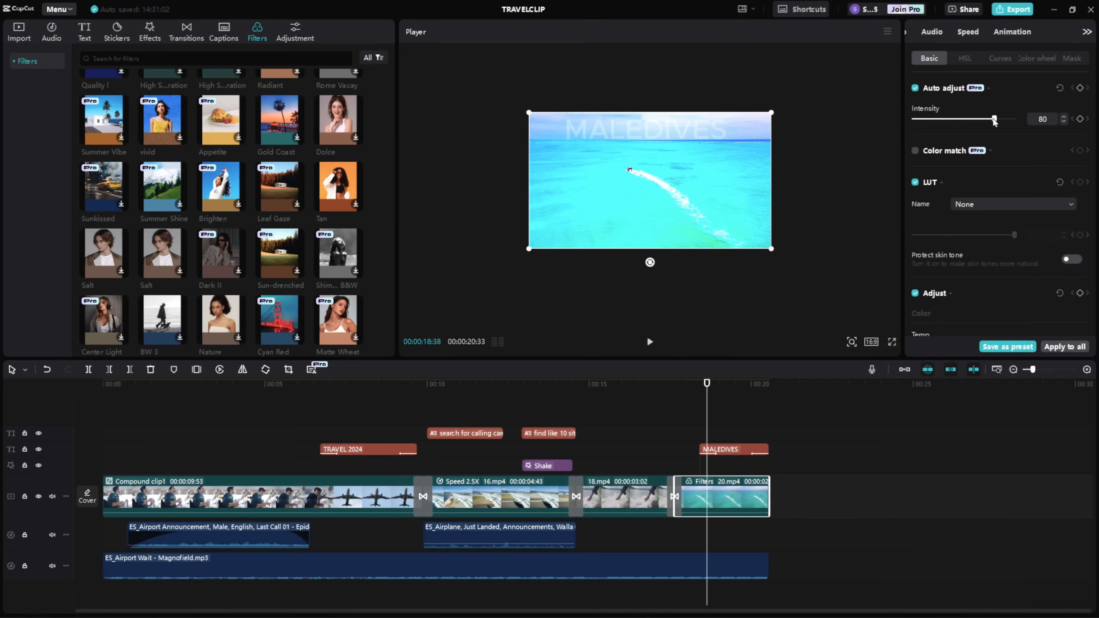
drag(992, 118, 908, 121)
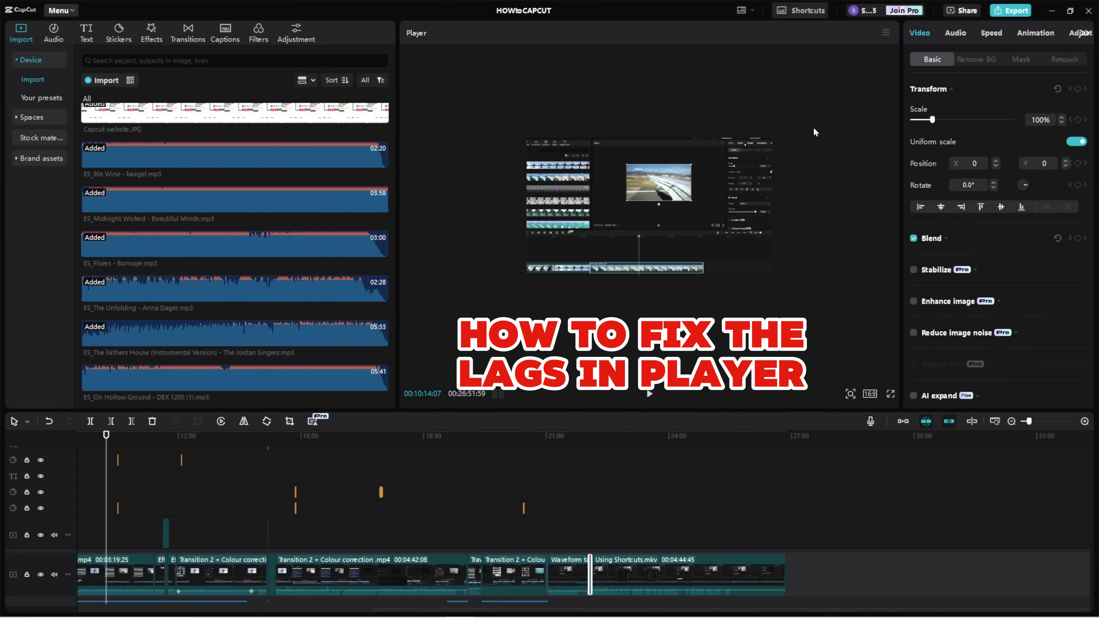
- Set the player preview of the HOWtoCAPCUT project to Best performance and open the program settings
click(890, 35)
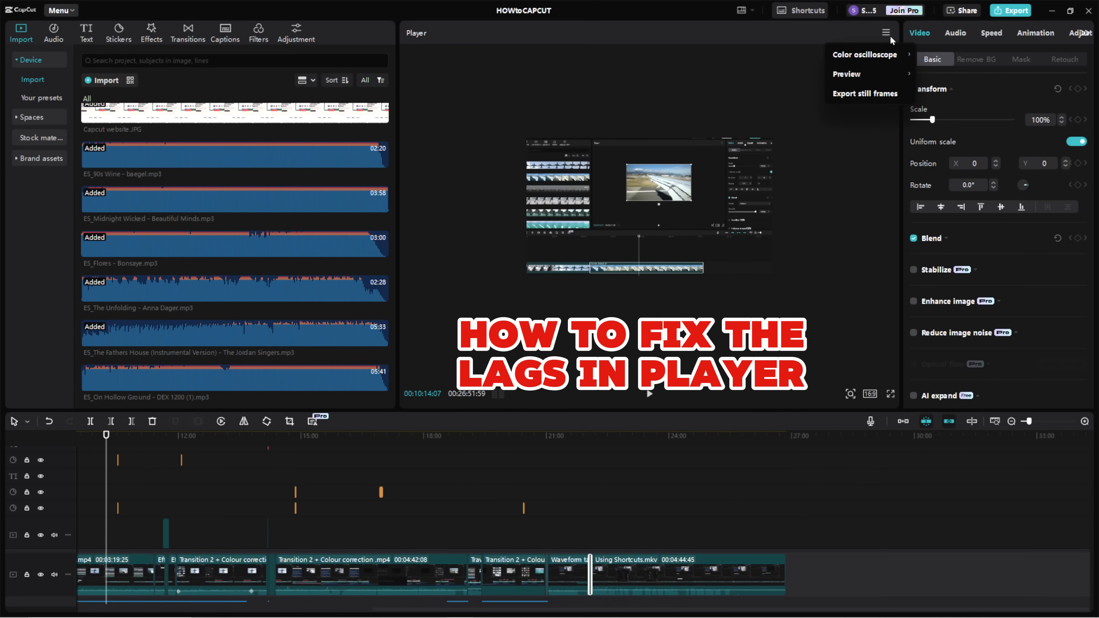
mouse_move(860, 71)
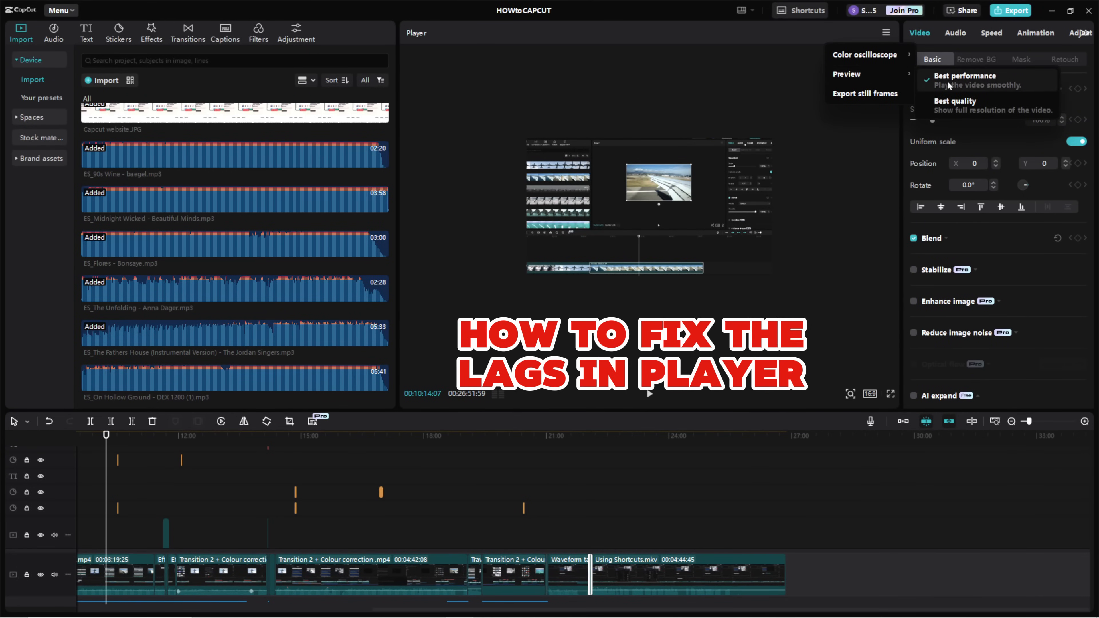
click(979, 84)
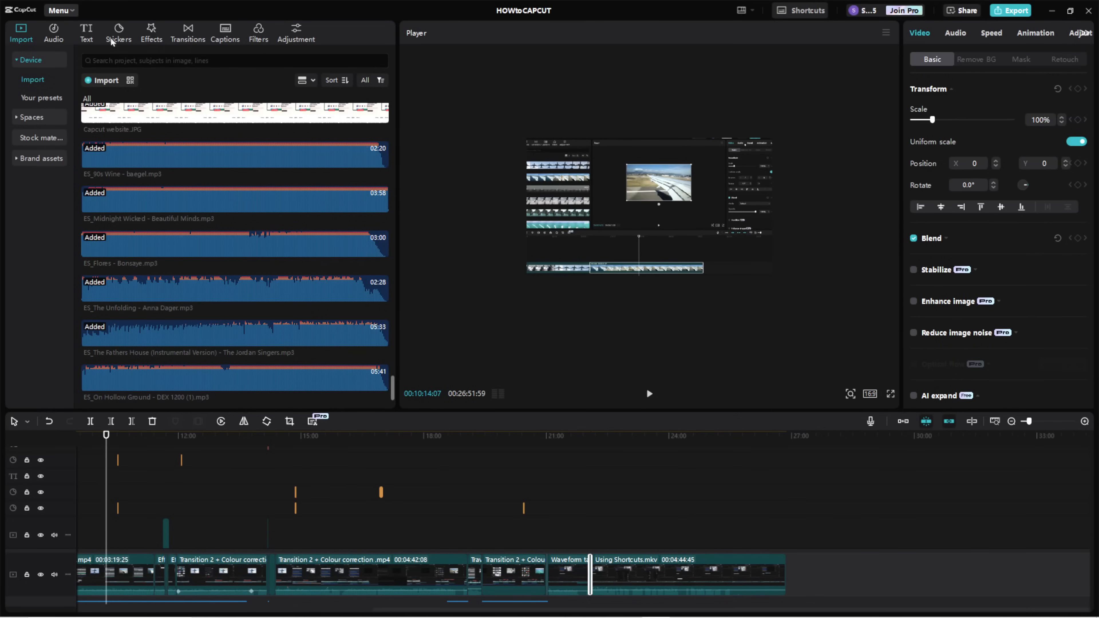
click(62, 10)
click(81, 126)
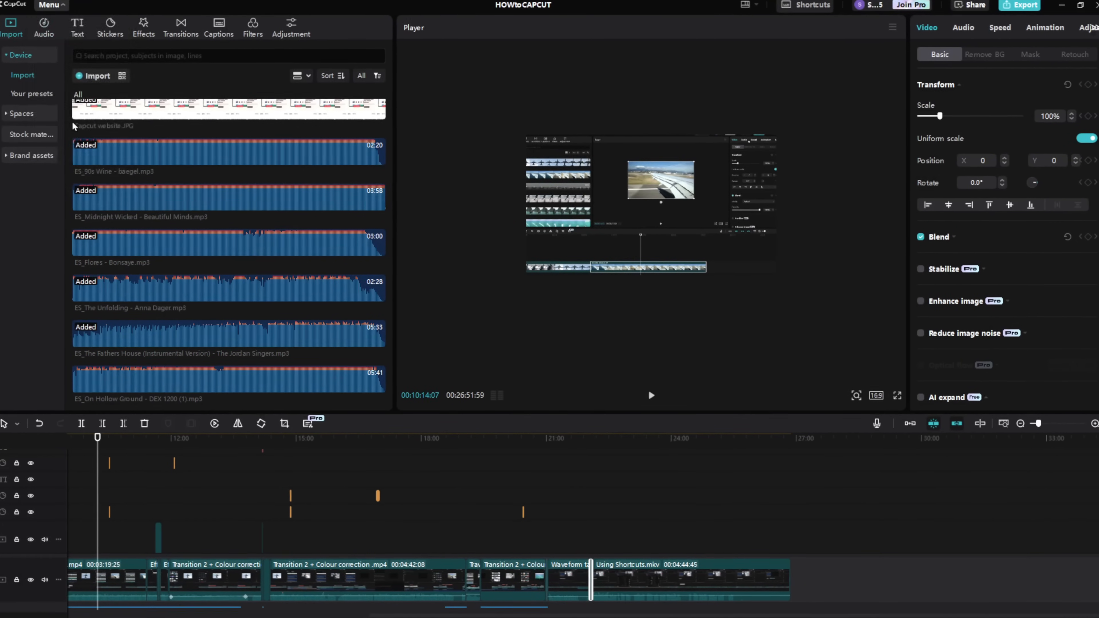
click(556, 179)
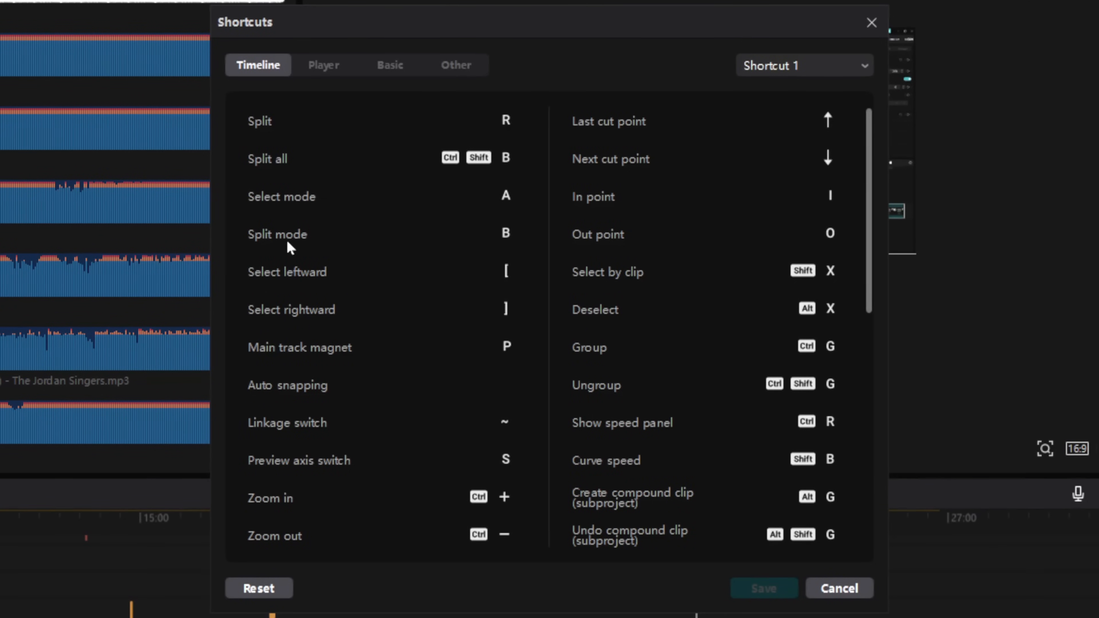
- Examine the full list of Timeline shortcuts in the Shortcuts dialog
scroll(289, 249, down, 5)
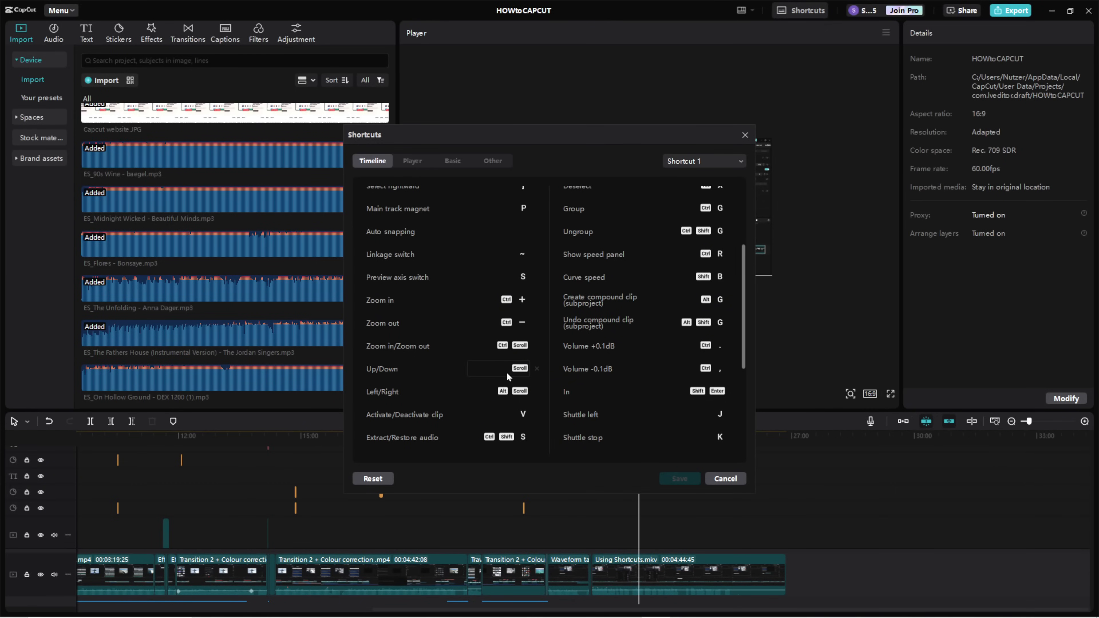
scroll(605, 301, down, 5)
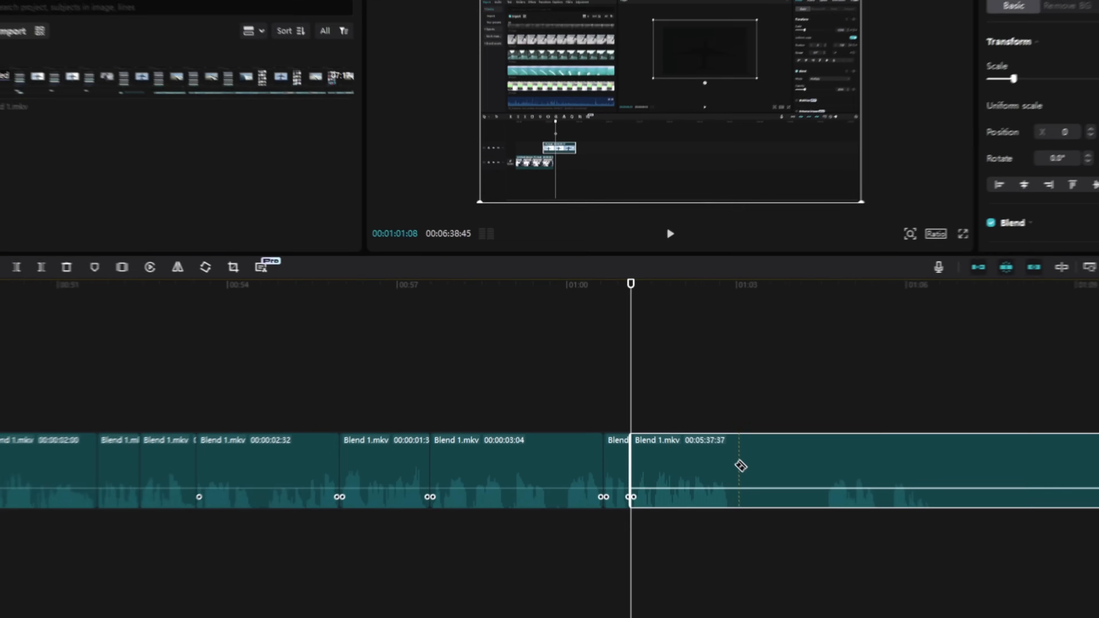
- Split Blend 1.mkv at the ends of the spoken passages between about 00:59 and 01:05 and delete the silent parts
key(q)
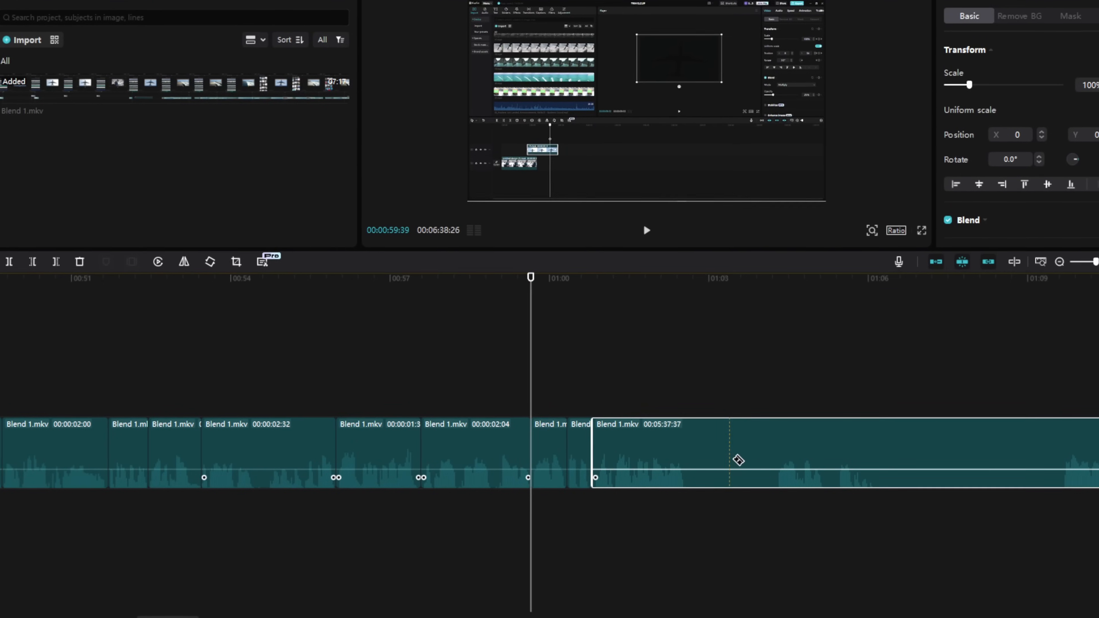
click(692, 456)
key(q)
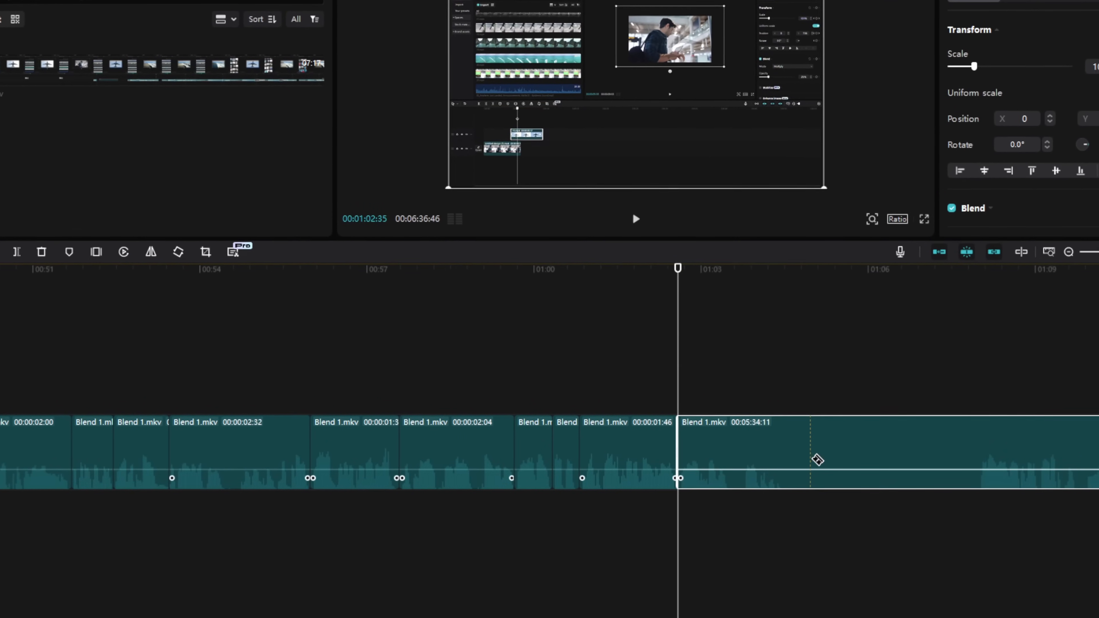
click(787, 459)
key(q)
scroll(960, 458, right, 8)
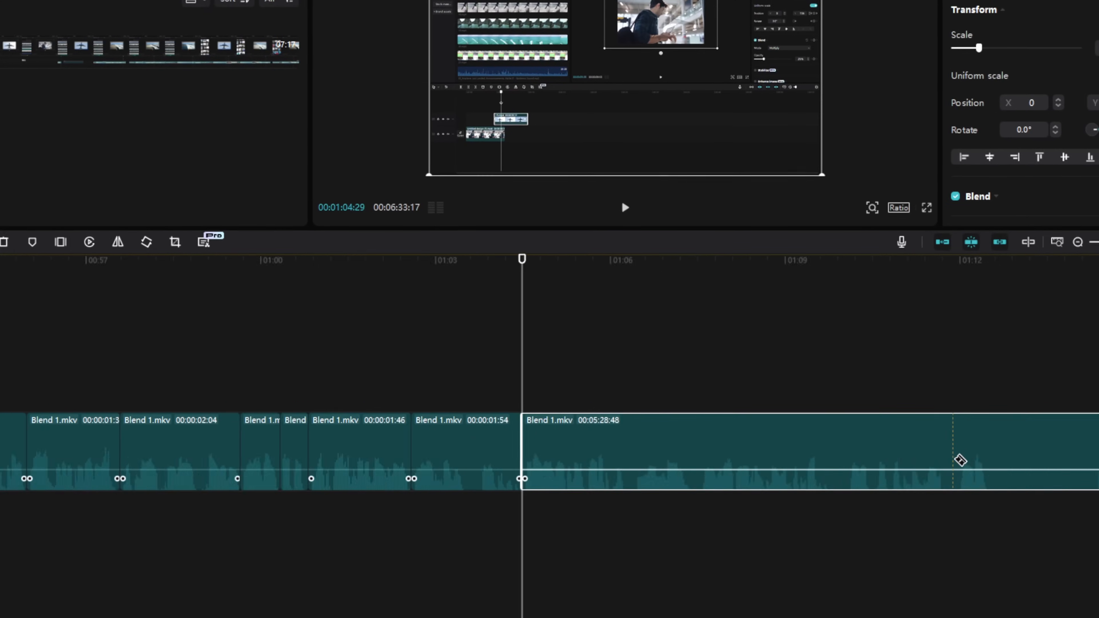
- Split Blend 1.mkv after the next two spoken passages, near 01:09 and 01:12, and delete the silence following each
click(388, 469)
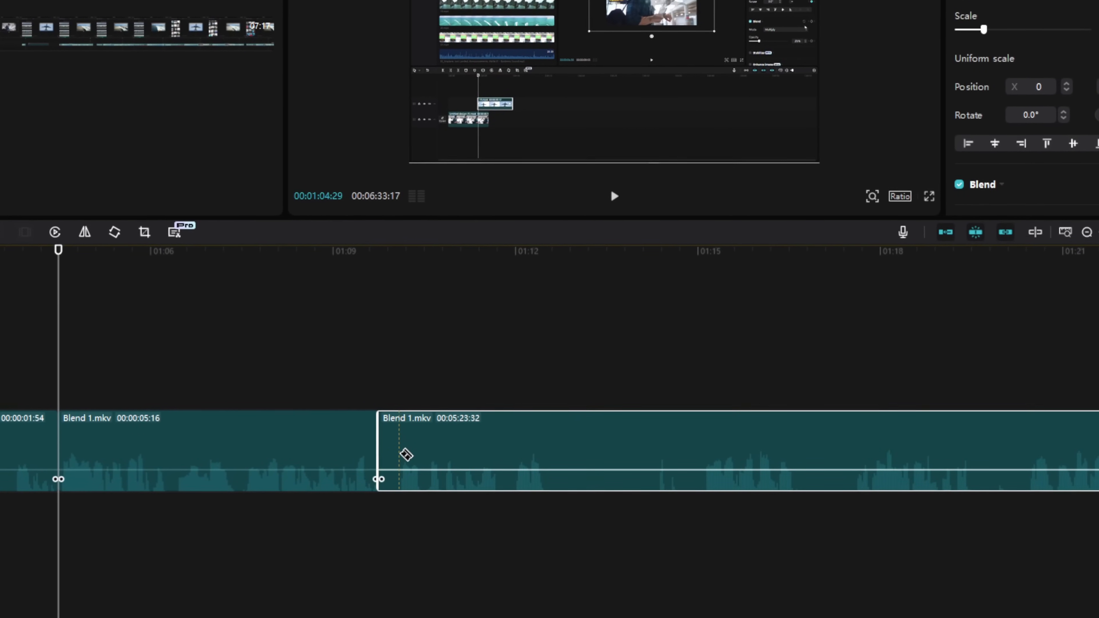
key(q)
click(533, 446)
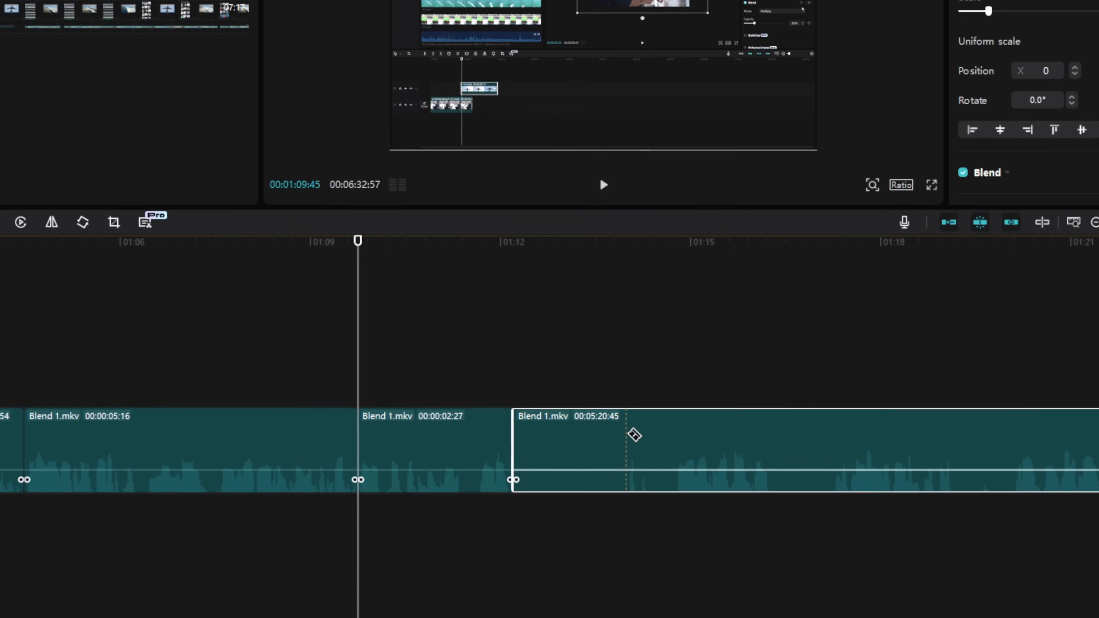
click(634, 432)
key(q)
- Cut out the short pause near 01:11 in Blend 1.mkv and check the playback
drag(501, 241, 392, 241)
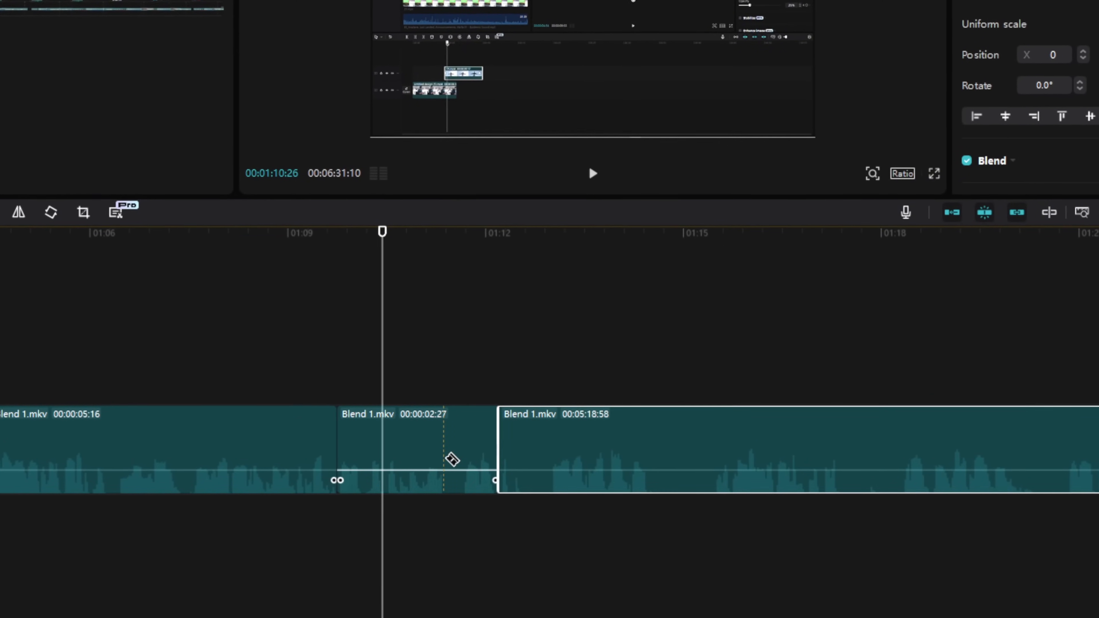
click(454, 457)
key(space)
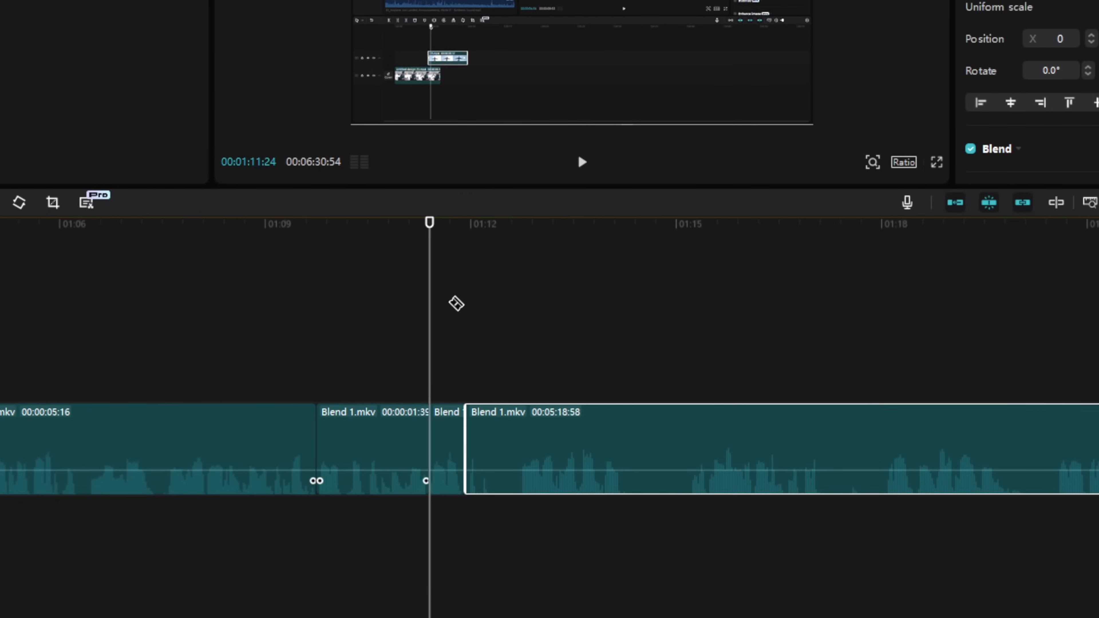
key(space)
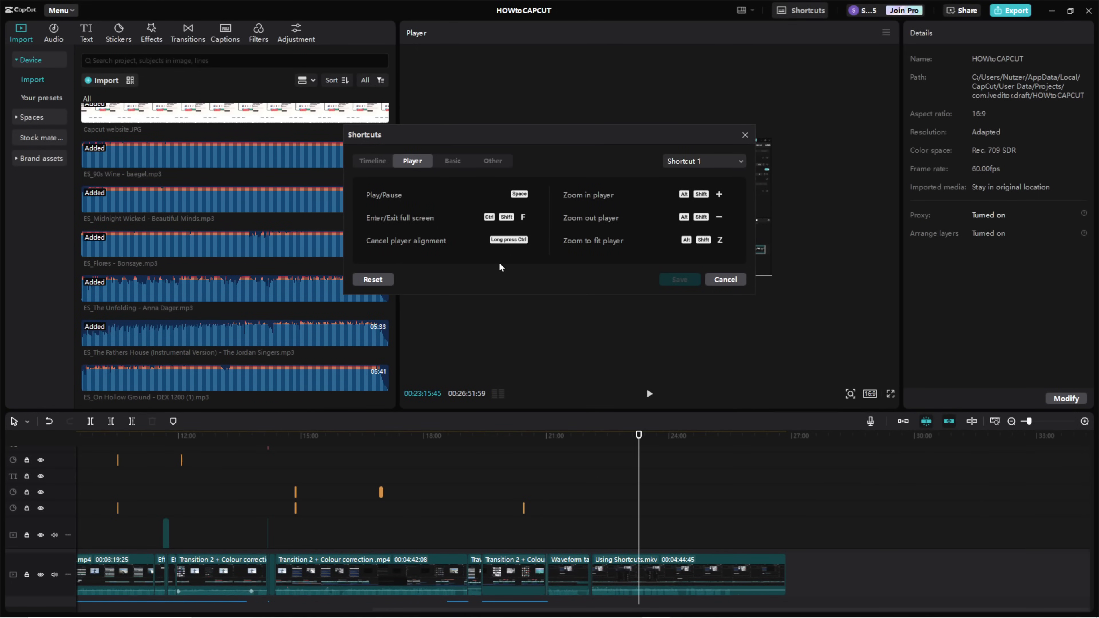
- Review the Basic shortcuts in the Shortcuts dialog and close it
click(451, 161)
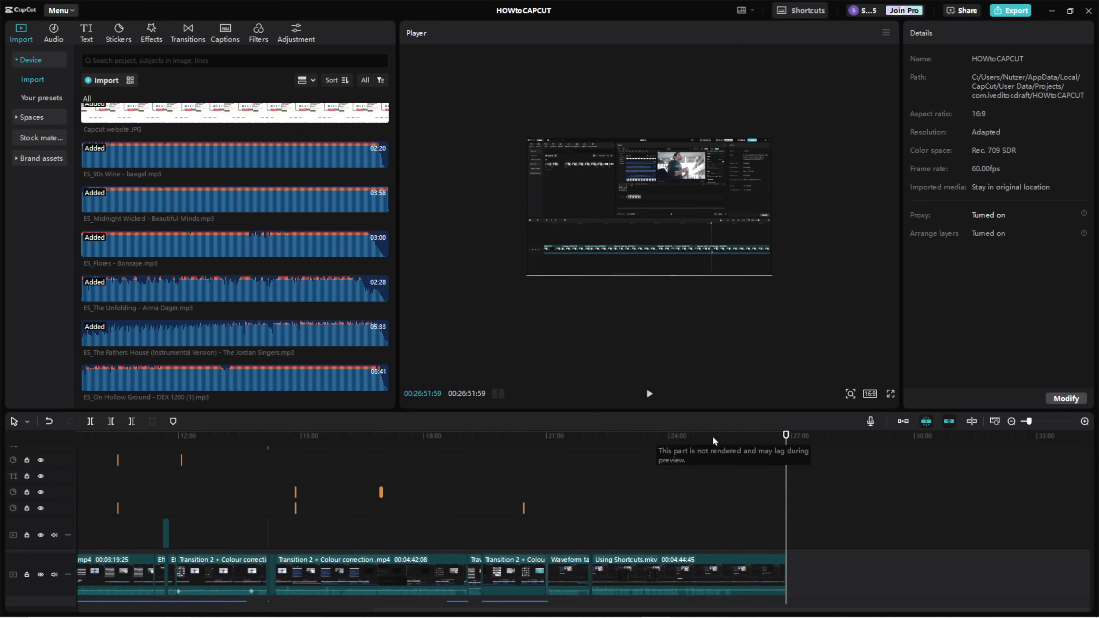
- Set the main video track's height to Short, and return it to Default
scroll(570, 471, down, 1)
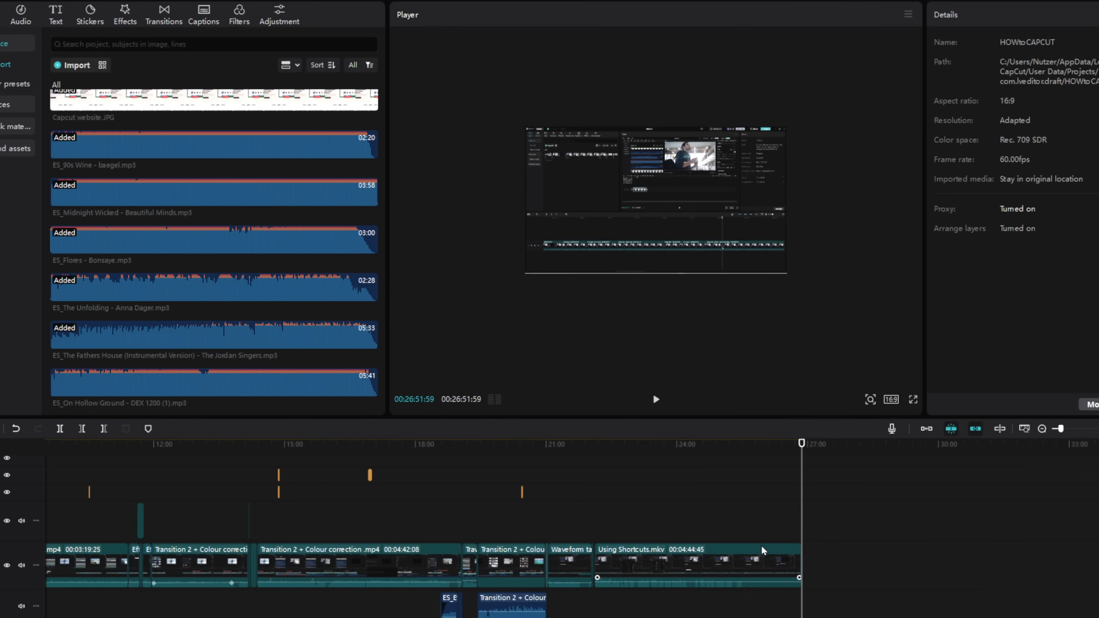
scroll(322, 519, down, 1)
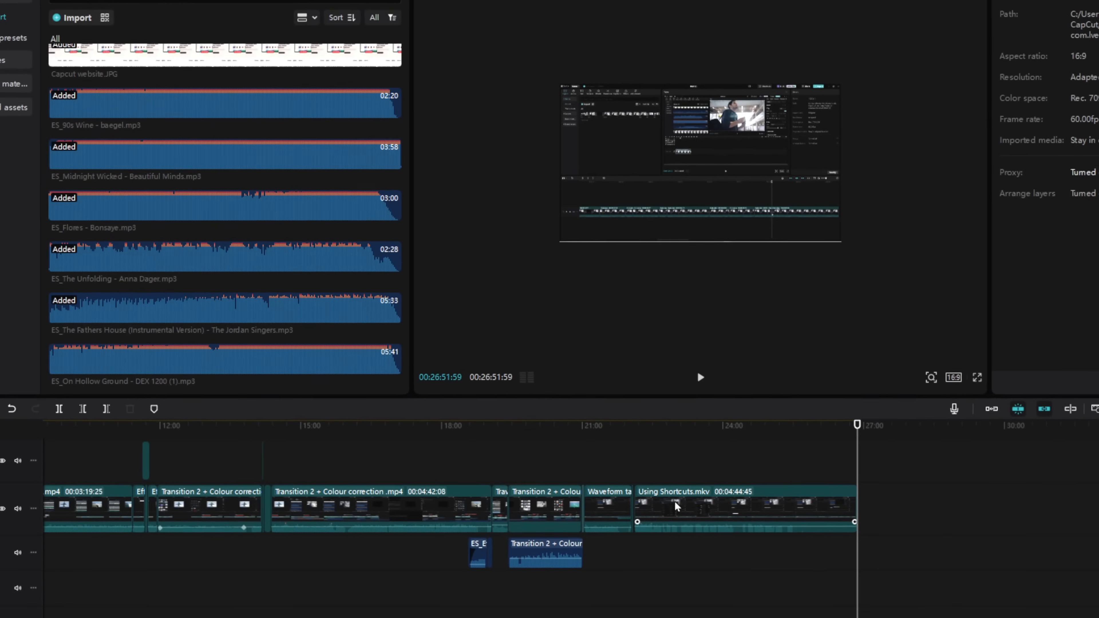
click(634, 518)
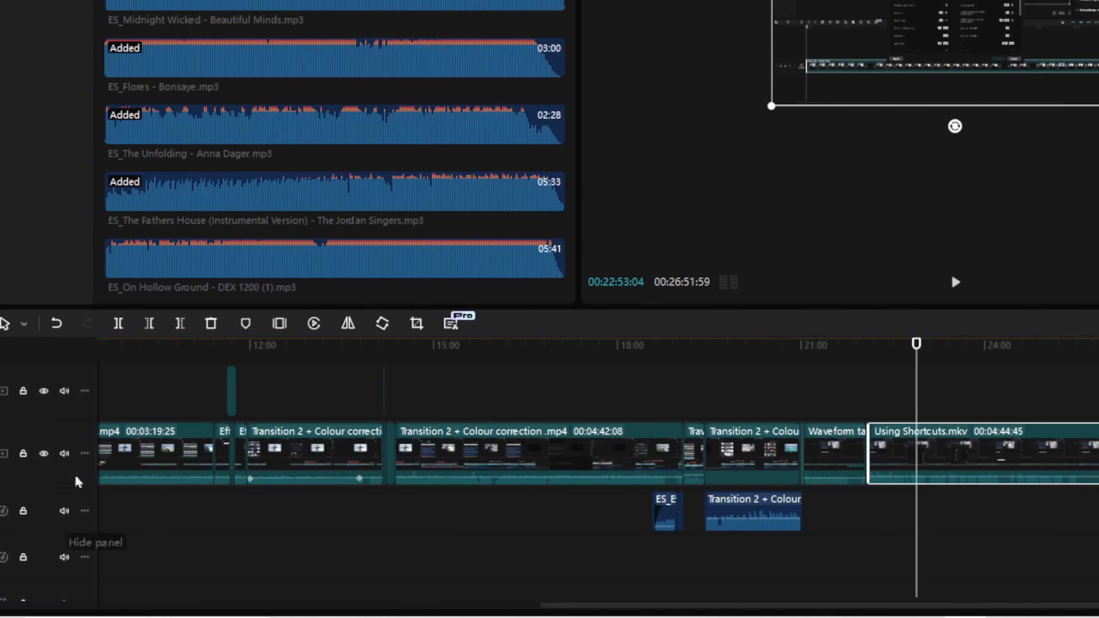
click(89, 453)
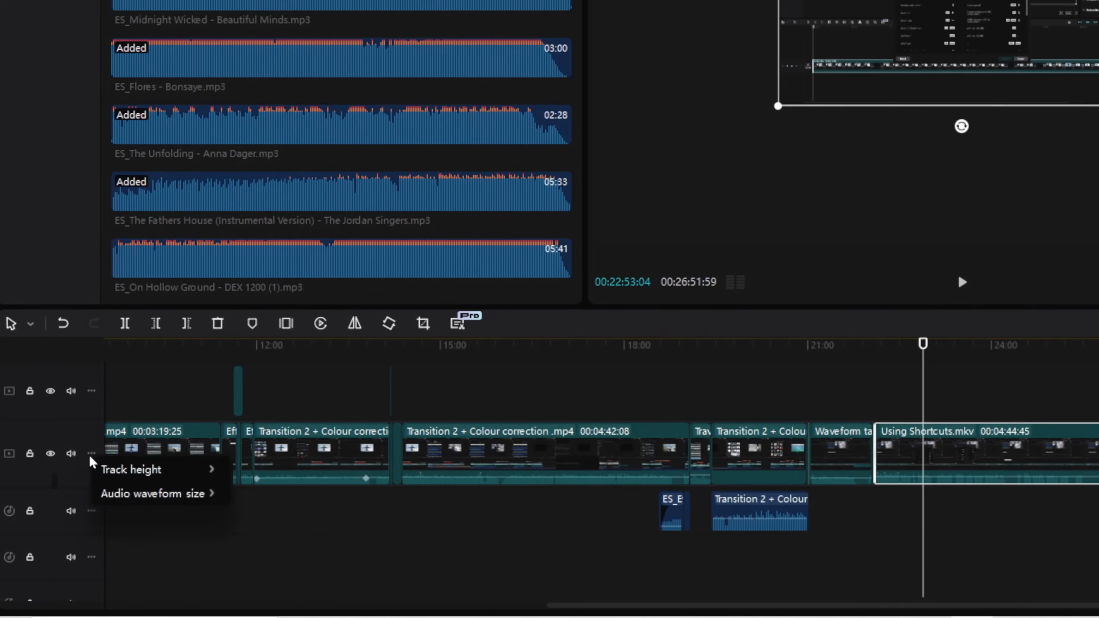
mouse_move(195, 469)
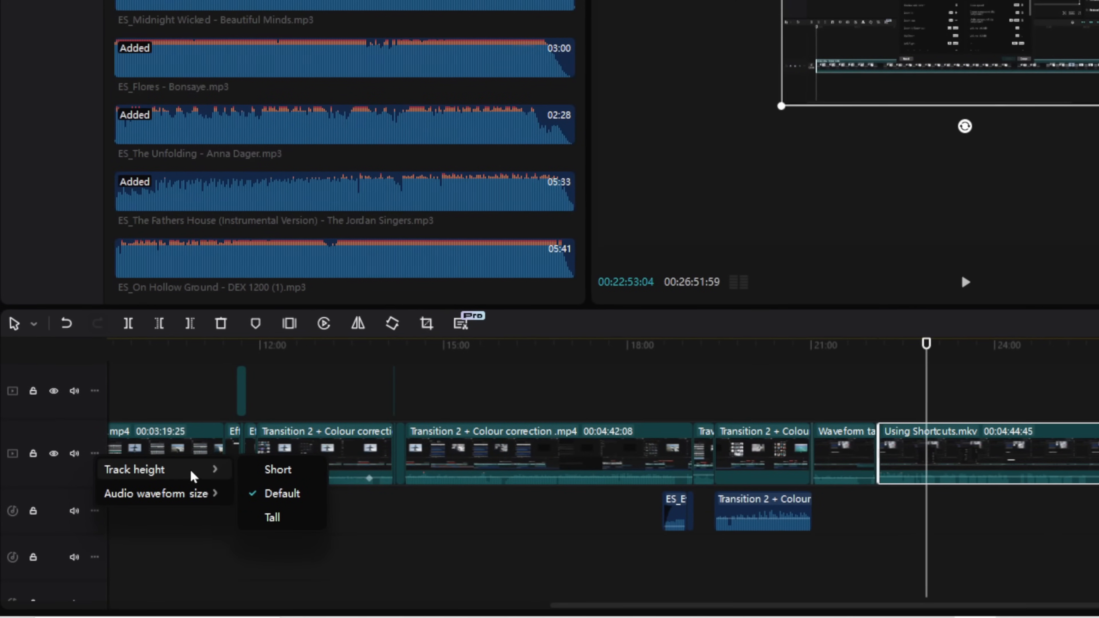
click(269, 472)
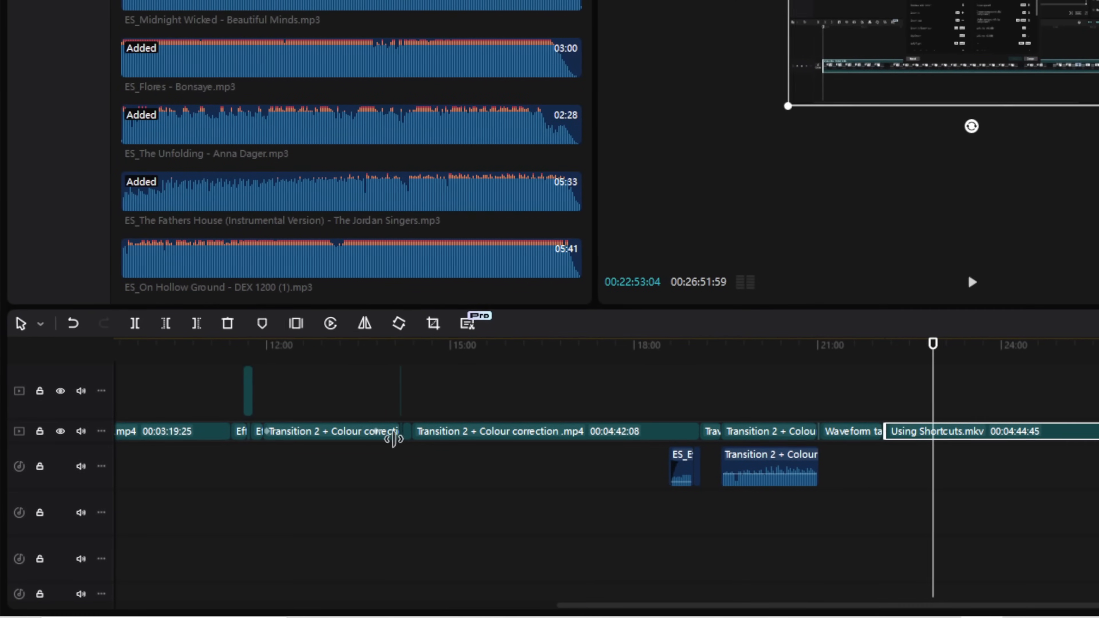
right_click(106, 442)
mouse_move(186, 449)
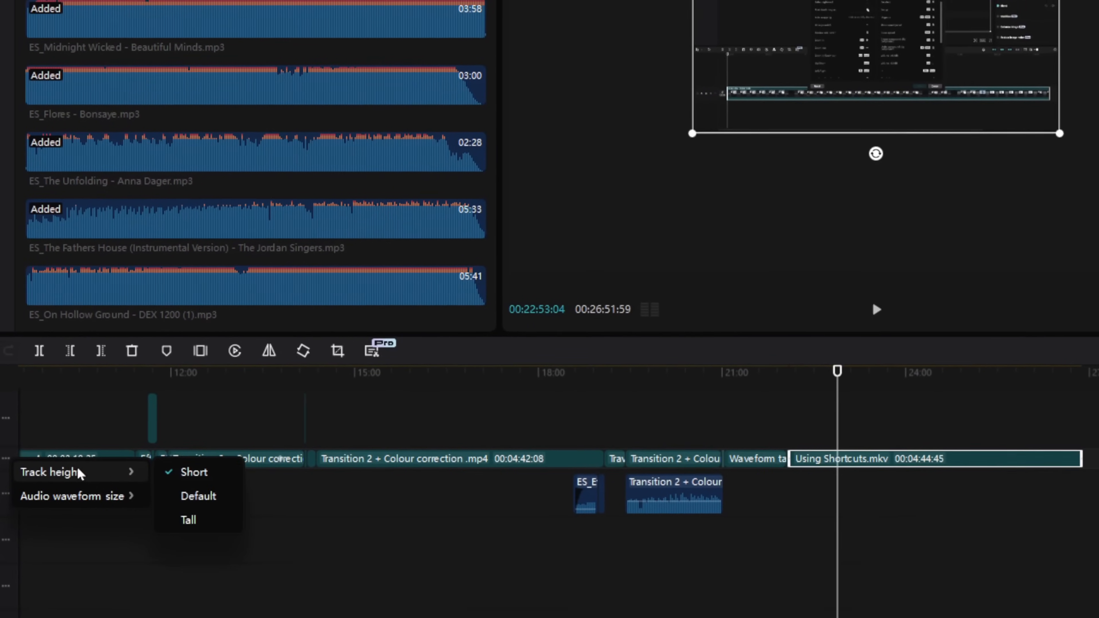
click(184, 504)
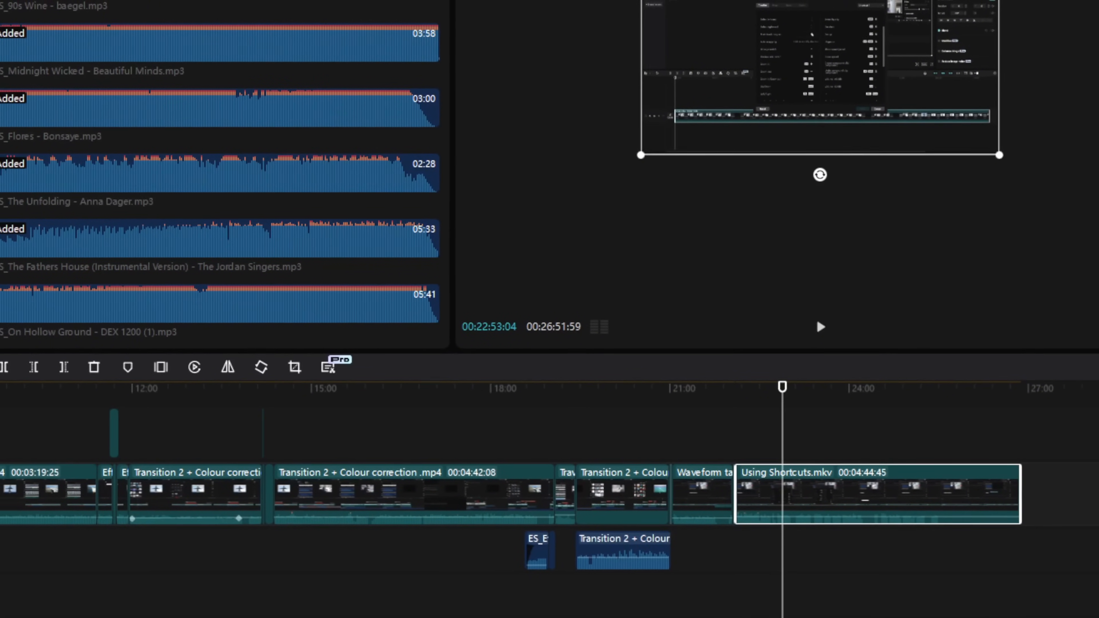
- Set the main video track's height to Tall
right_click(2, 497)
mouse_move(77, 512)
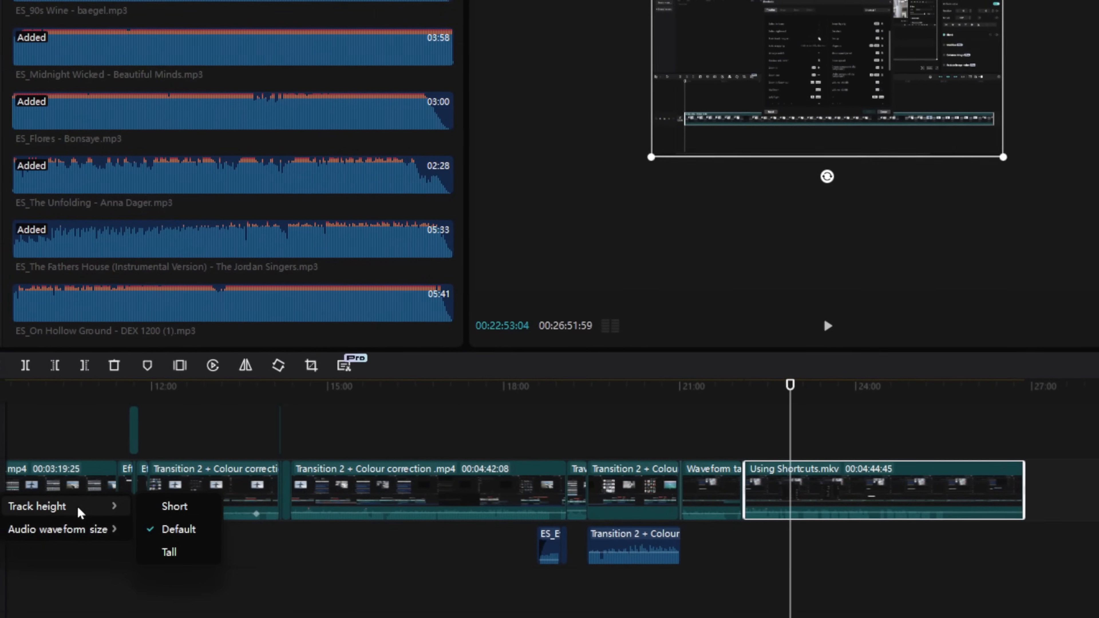
click(205, 548)
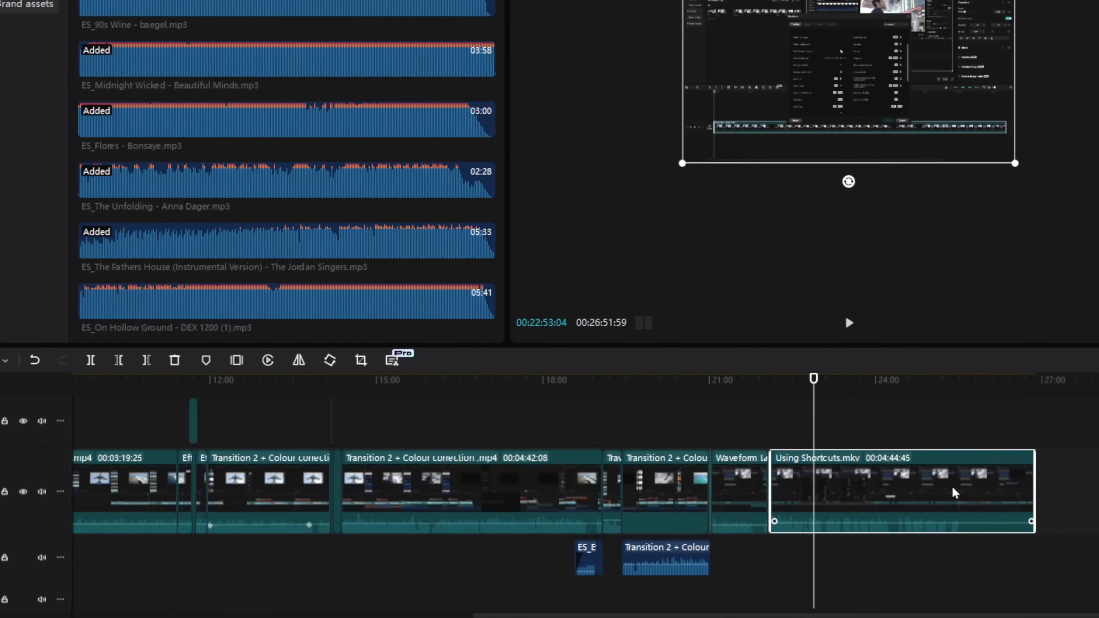
- Set the main video track's audio waveform size to 60%
click(66, 491)
mouse_move(103, 527)
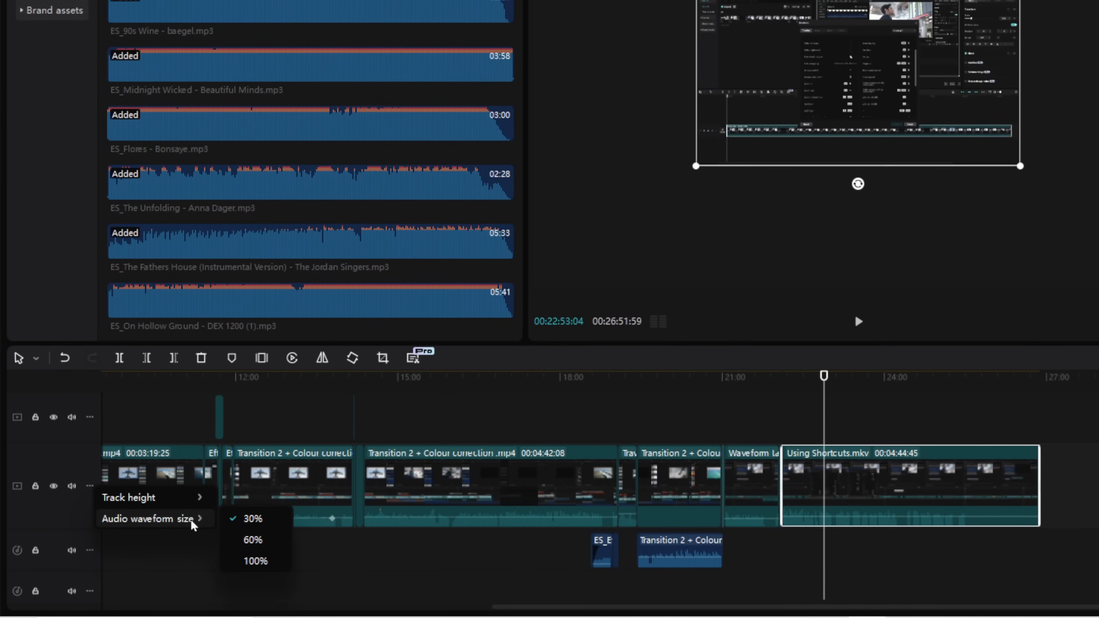
click(255, 540)
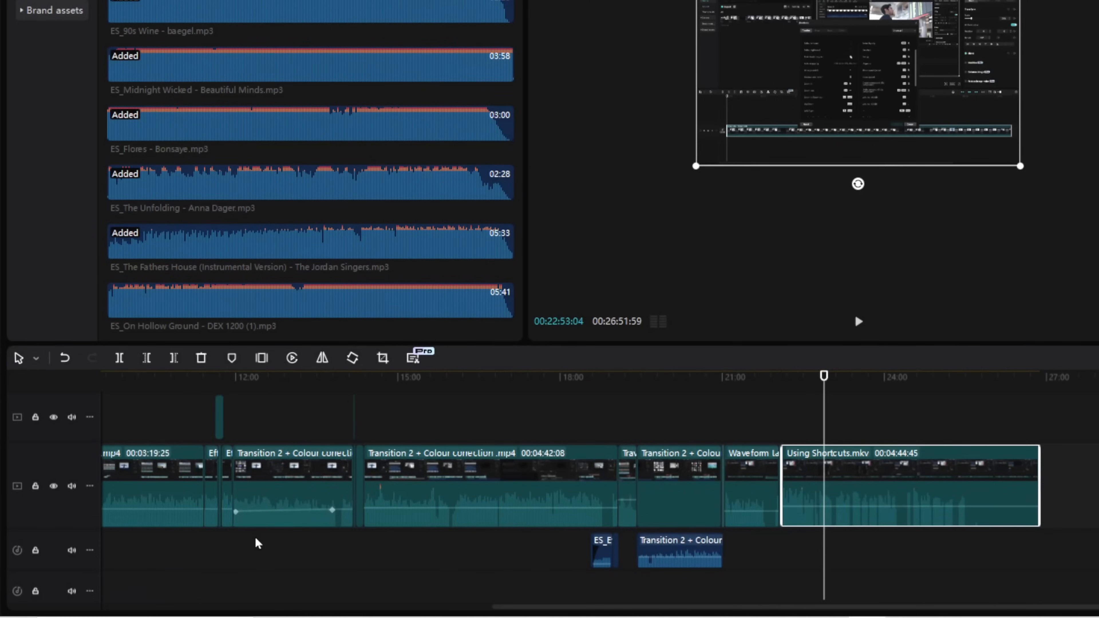
scroll(1003, 549, up, 5)
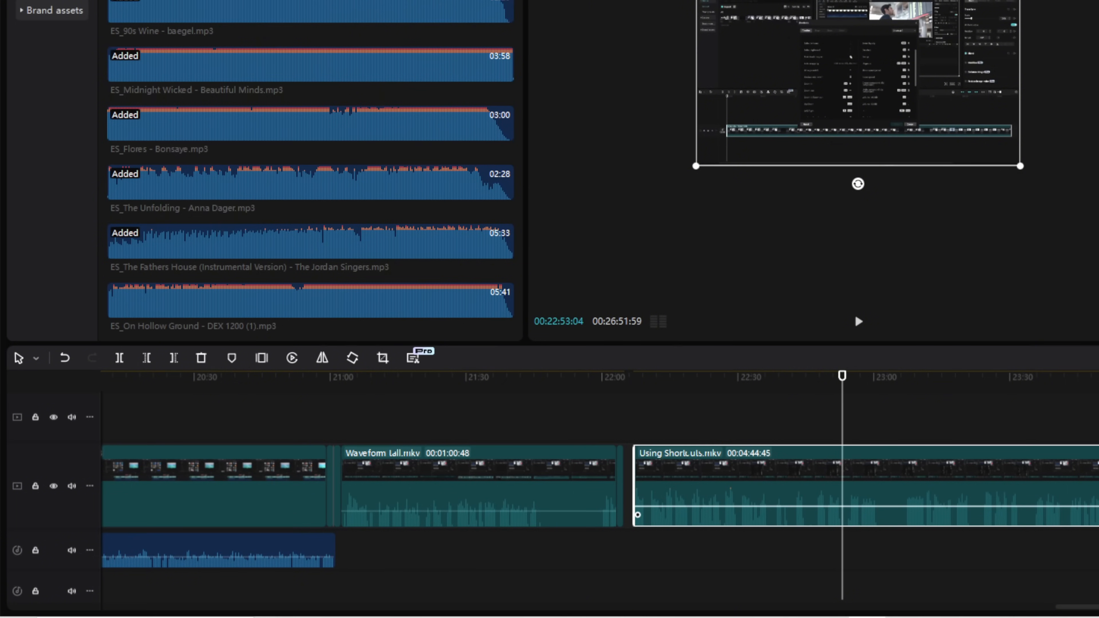
- Set the main video track's audio waveform size to 100%
click(89, 486)
mouse_move(147, 524)
click(257, 568)
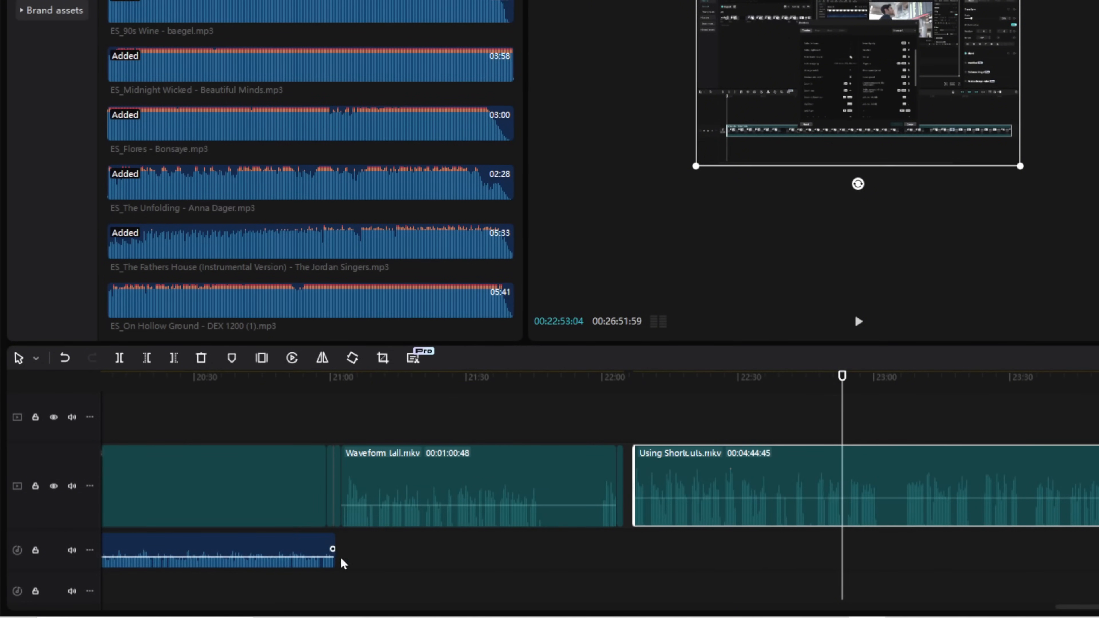
- Split Using Shortcuts.mkv just after 23:00 and delete the silent part up to about 23:06
scroll(995, 535, up, 5)
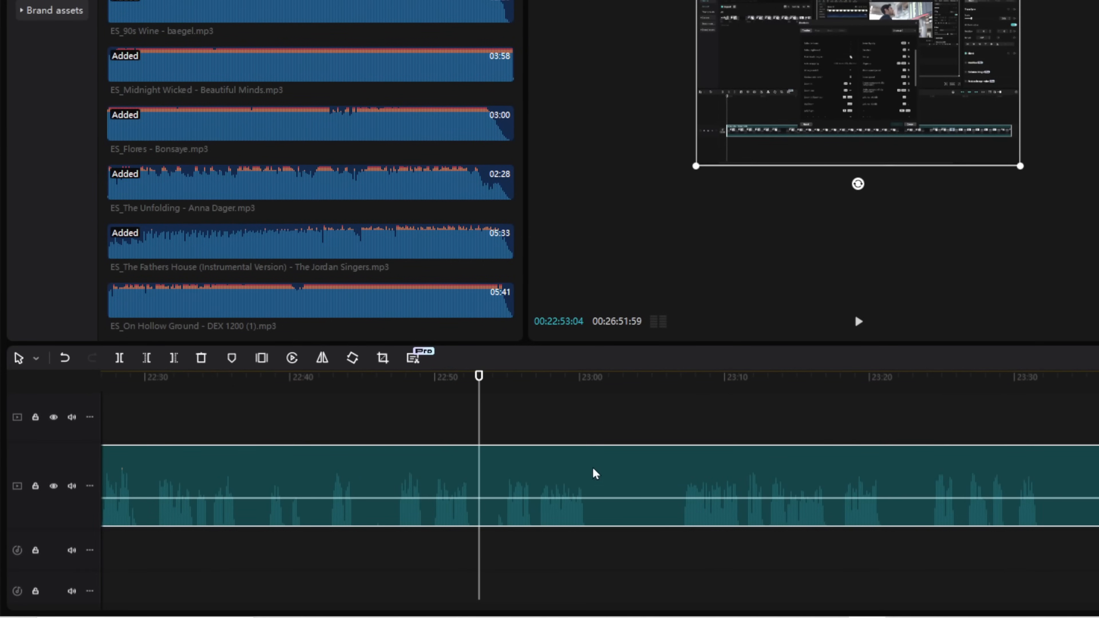
click(589, 383)
key(Delete)
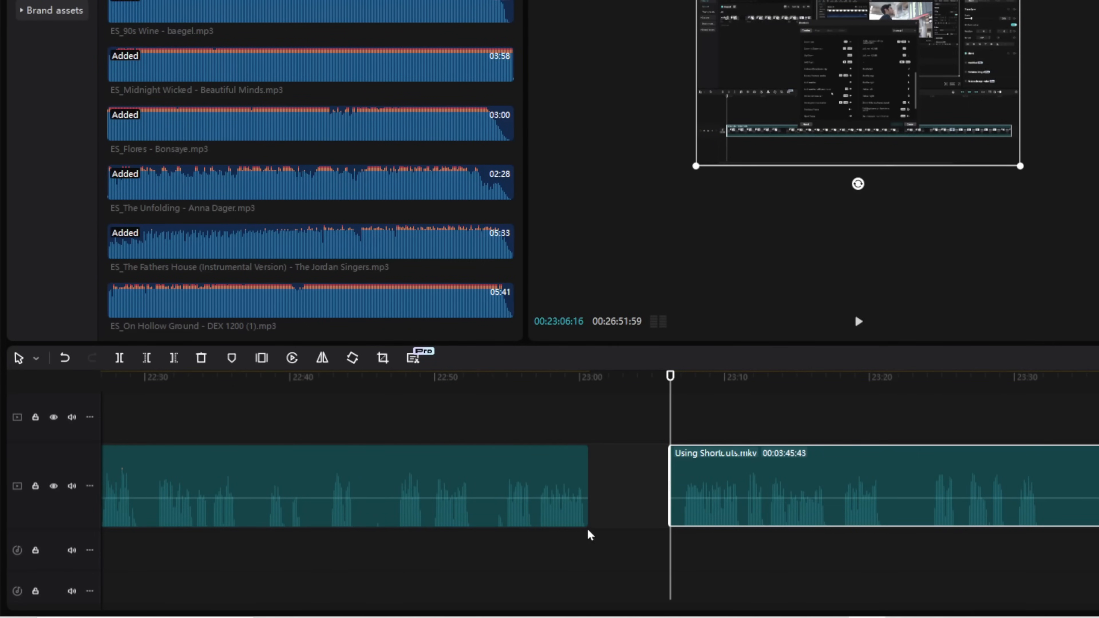
key(Delete)
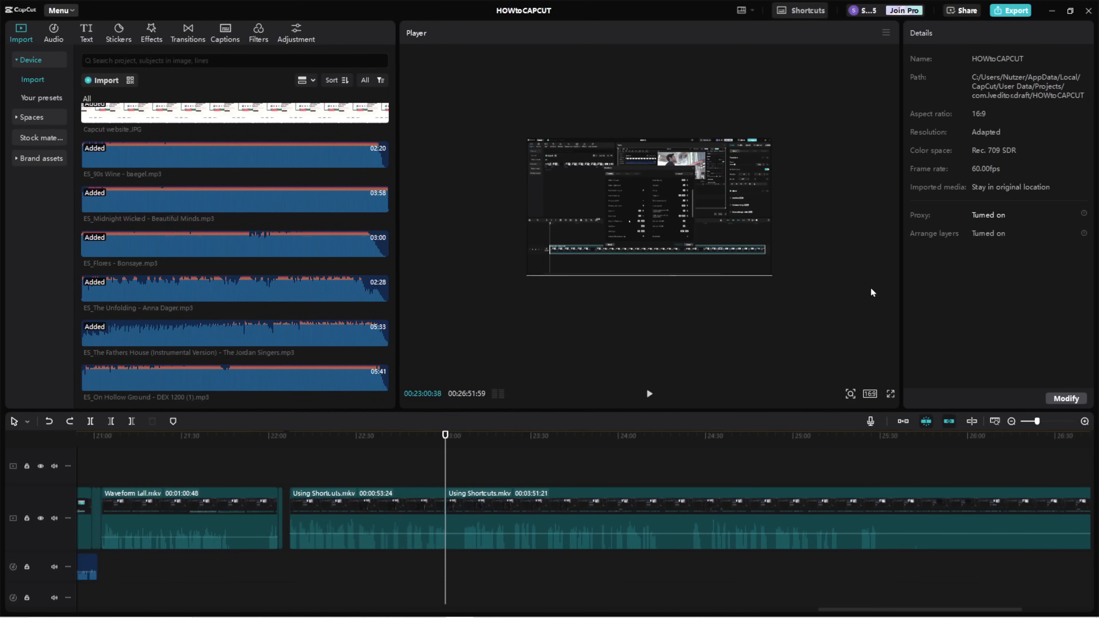
- Show the variable speed animation lanes of the compound clip around 03:48, which carries several scale and position keyframes
click(495, 507)
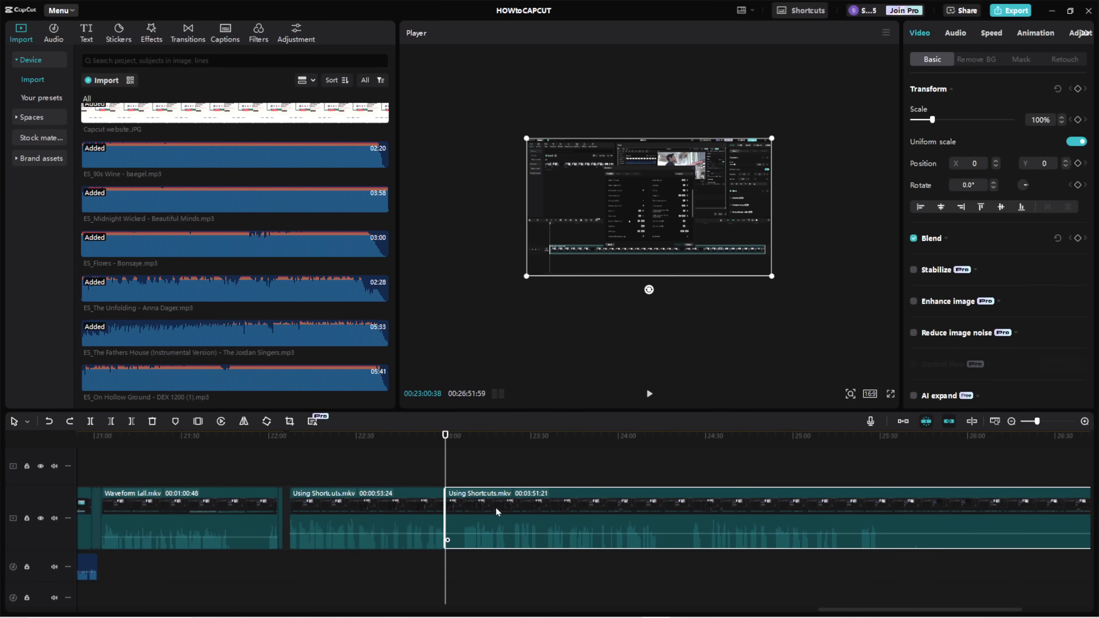
scroll(519, 513, left, 15)
ctrl+scroll(531, 516, down, 5)
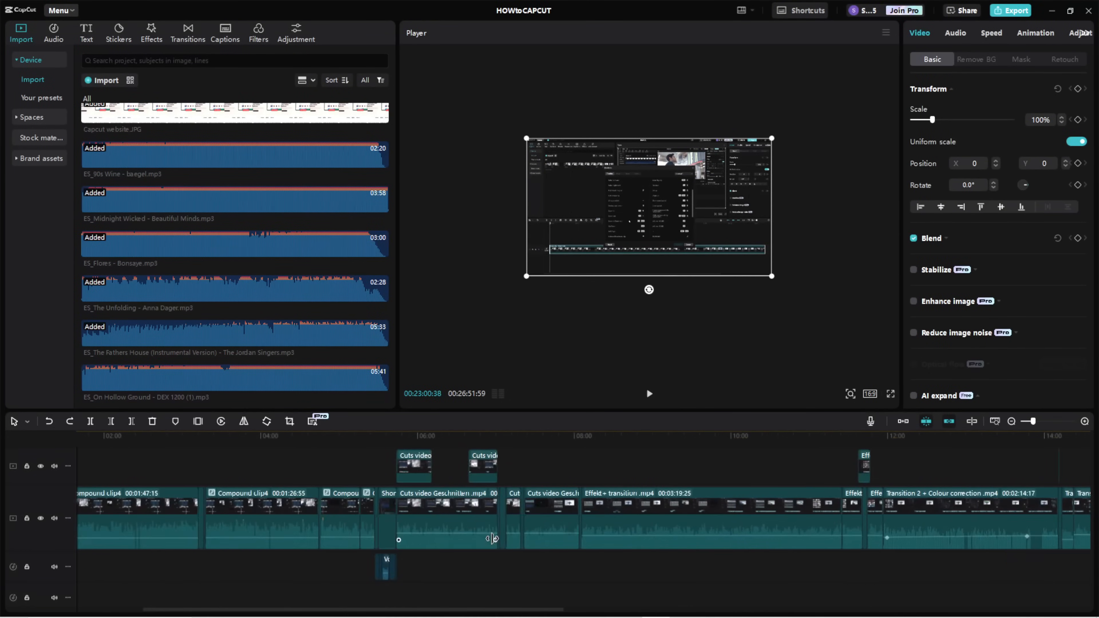
drag(270, 440, 279, 440)
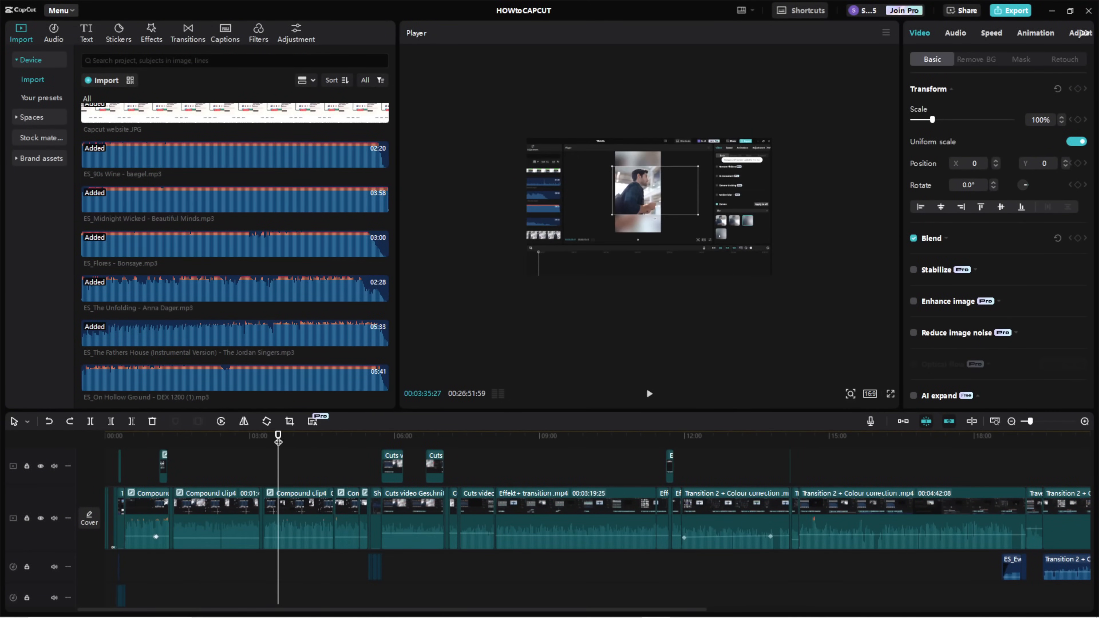
click(289, 532)
ctrl+scroll(294, 535, up, 4)
ctrl+scroll(292, 541, up, 4)
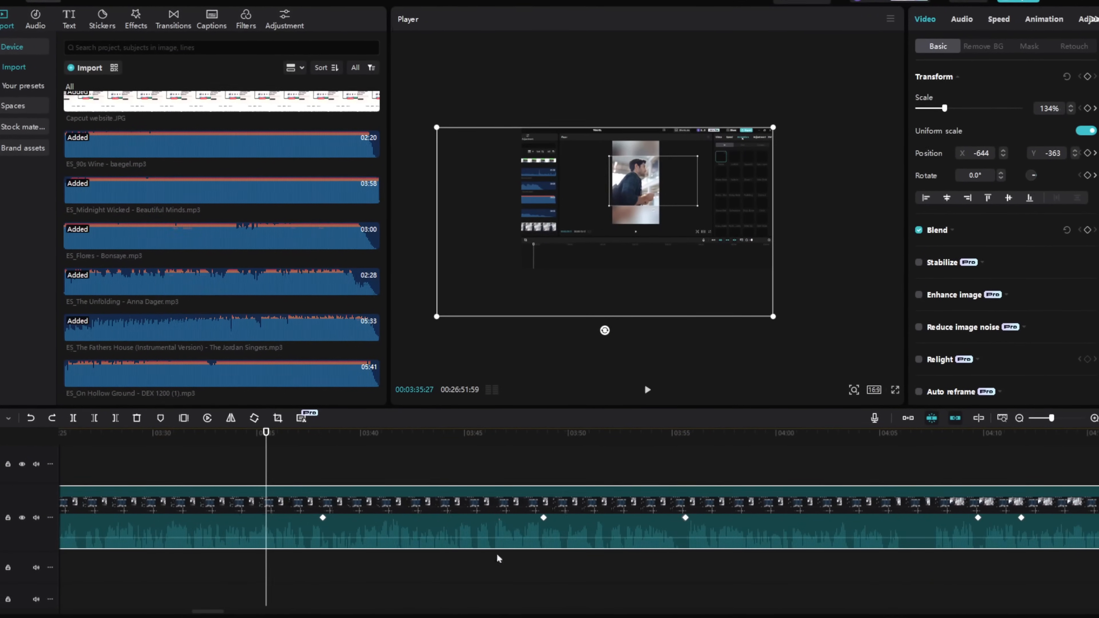
right_click(547, 518)
click(549, 518)
right_click(577, 518)
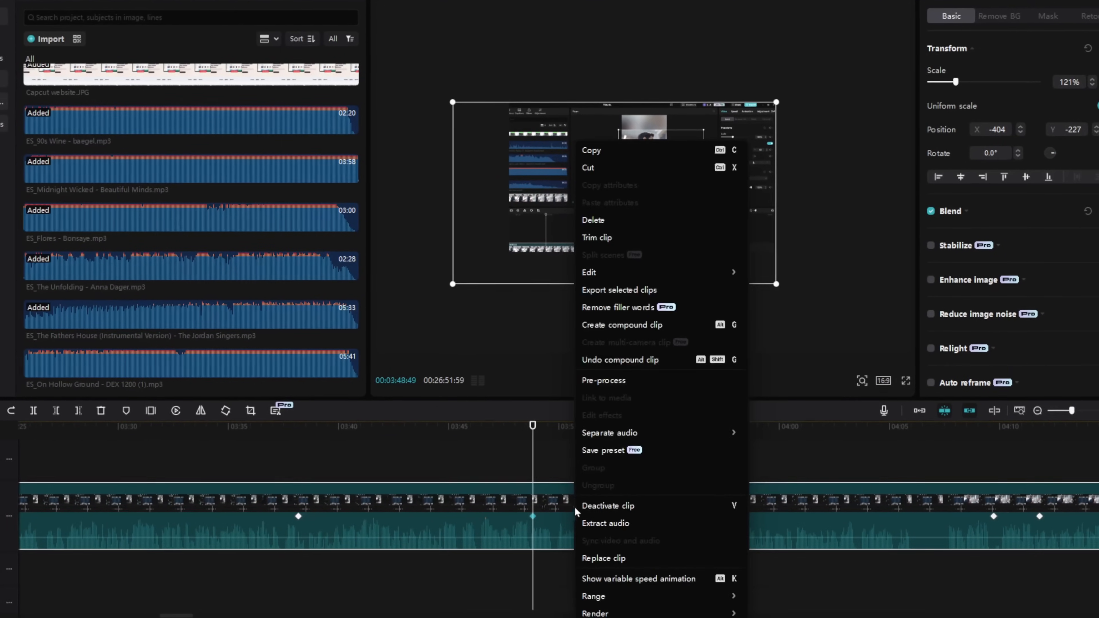
click(681, 583)
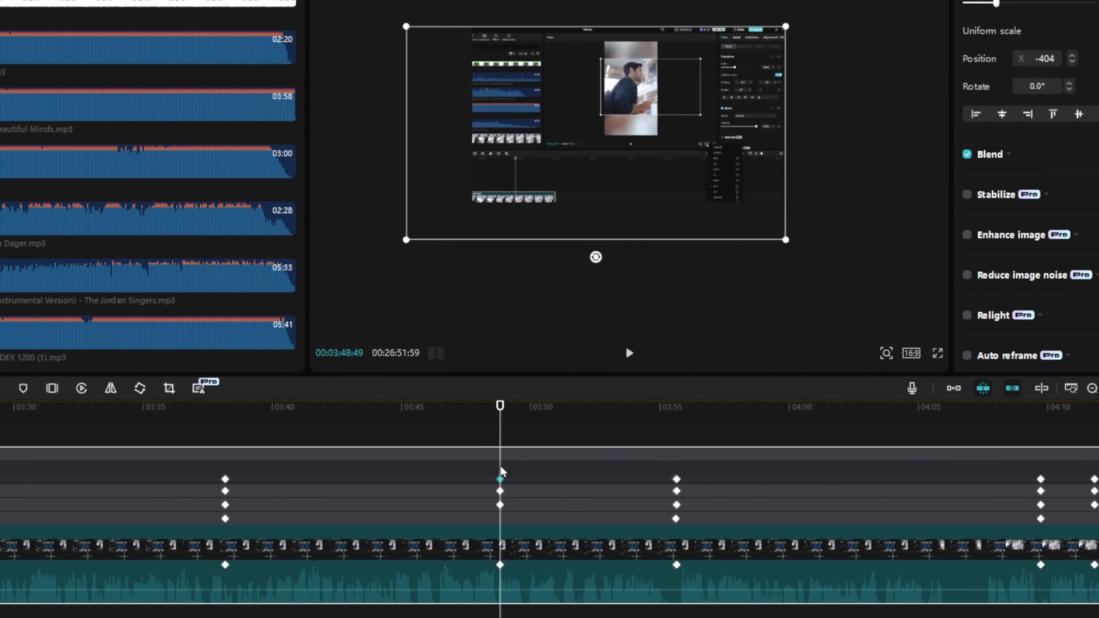
- Expand the compound clip's uppermost keyframe lane into a curve and slightly adjust its keyframe near 03:48
scroll(506, 469, down, 4)
double_click(441, 478)
mouse_move(554, 438)
mouse_down()
mouse_move(556, 423)
mouse_move(553, 442)
mouse_up()
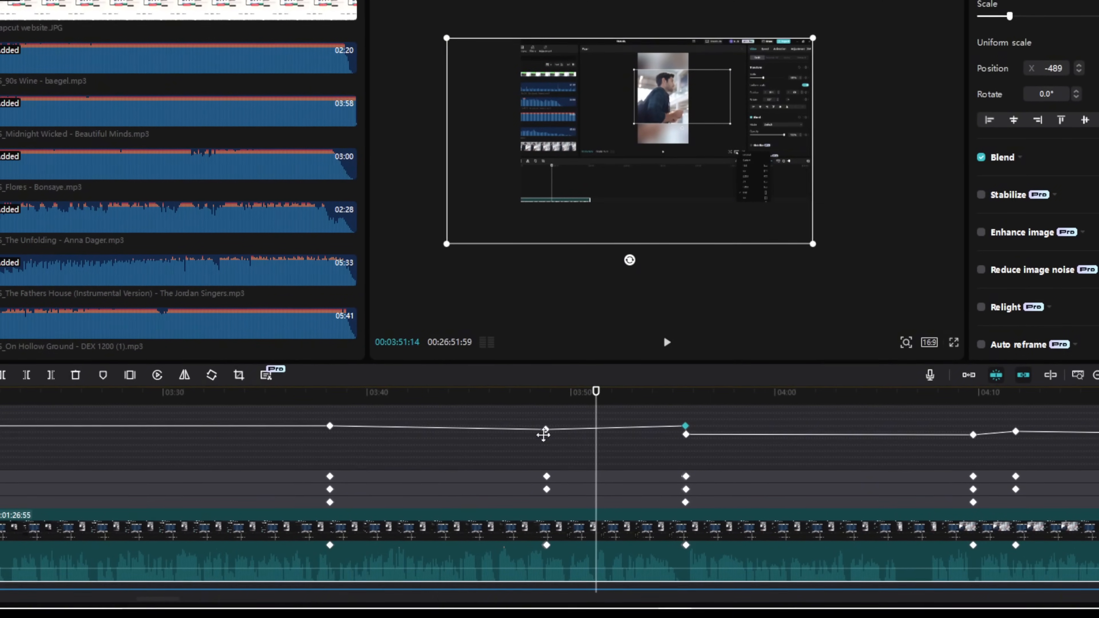
scroll(543, 433, down, 3)
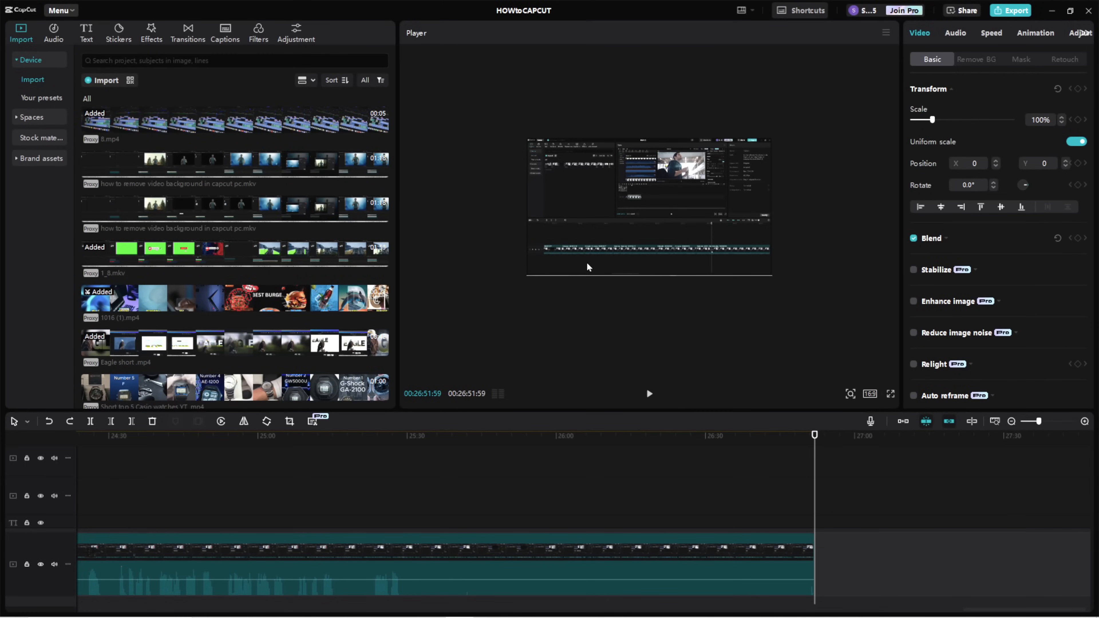
- Place 1_8.mkv on the main track after the last clip and scrub through its beginning
mouse_move(192, 265)
drag(254, 252, 947, 563)
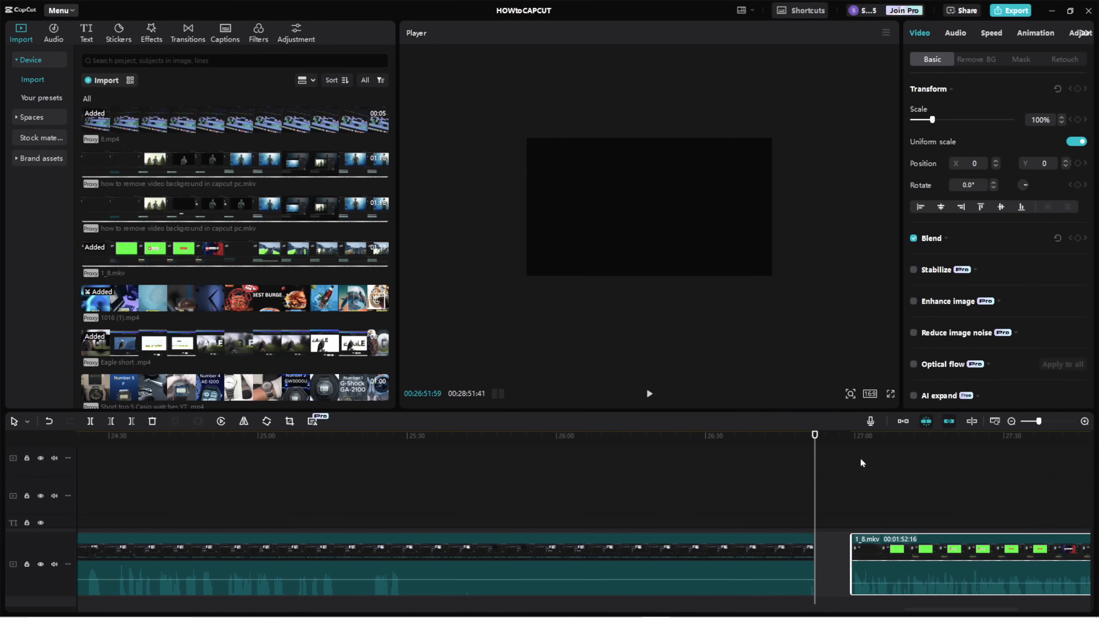
scroll(858, 461, right, 10)
click(370, 440)
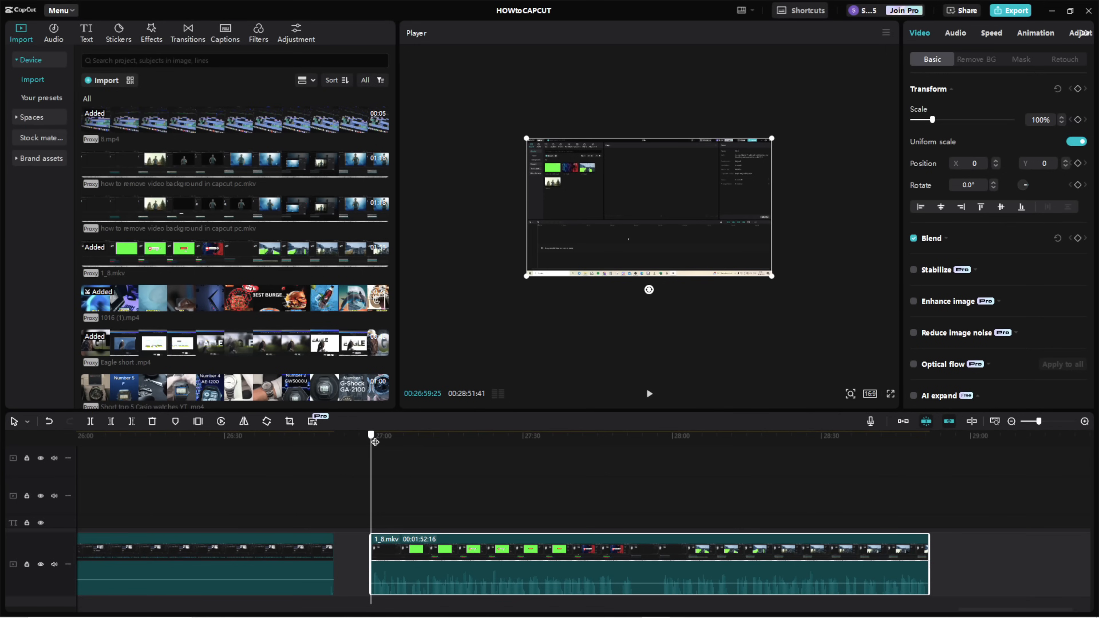
drag(375, 441, 417, 442)
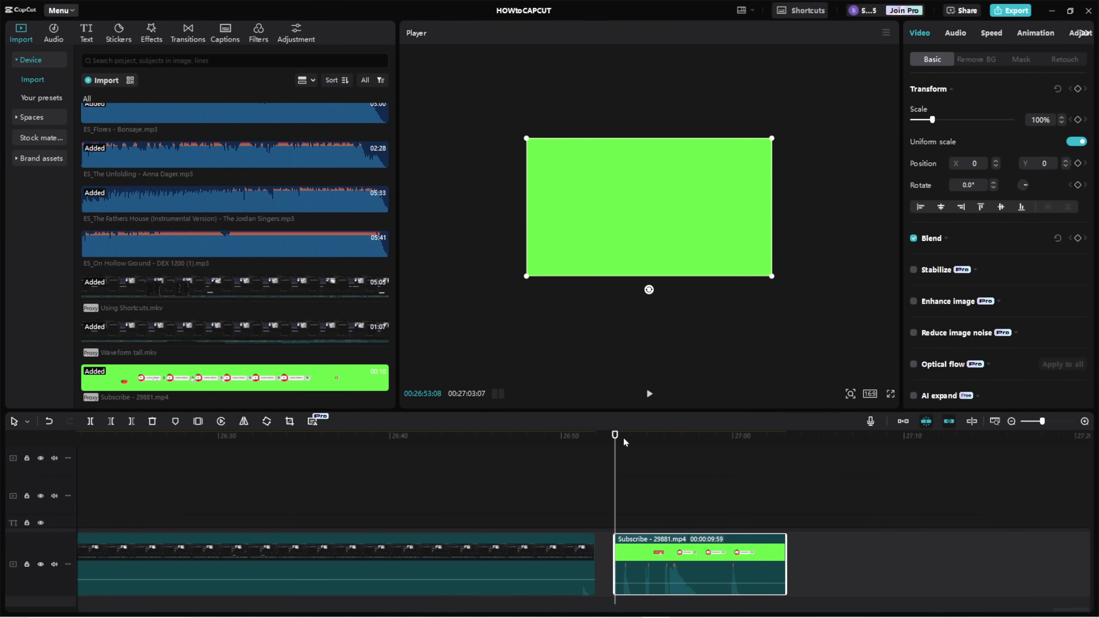
- Play the opening of Subscribe - 29881.mp4 on the timeline, stopping at about 26:55
key(space)
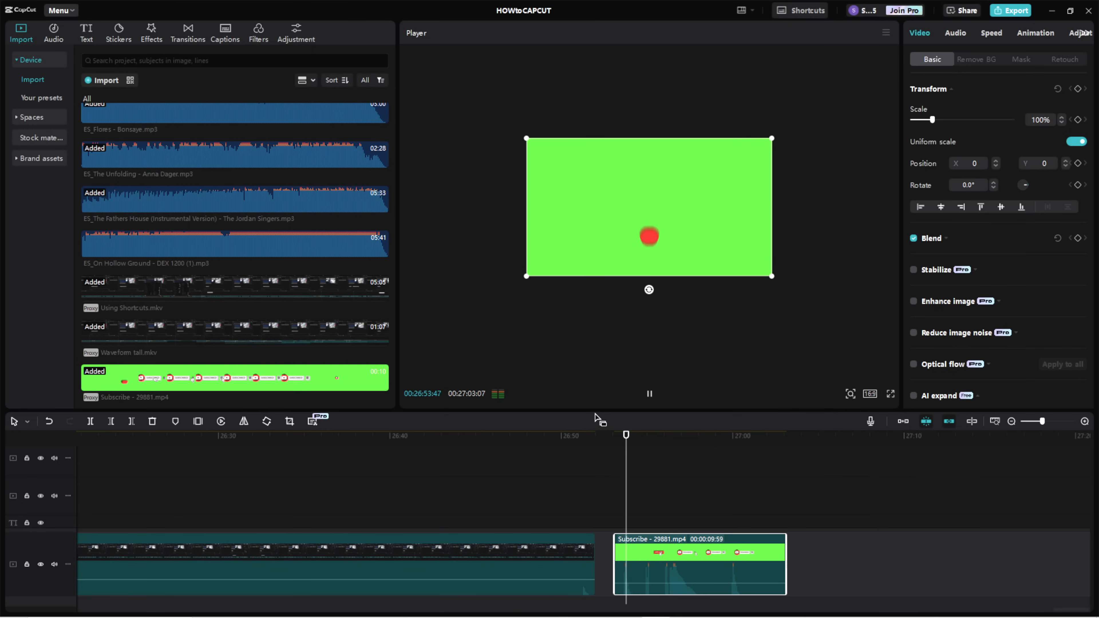
key(space)
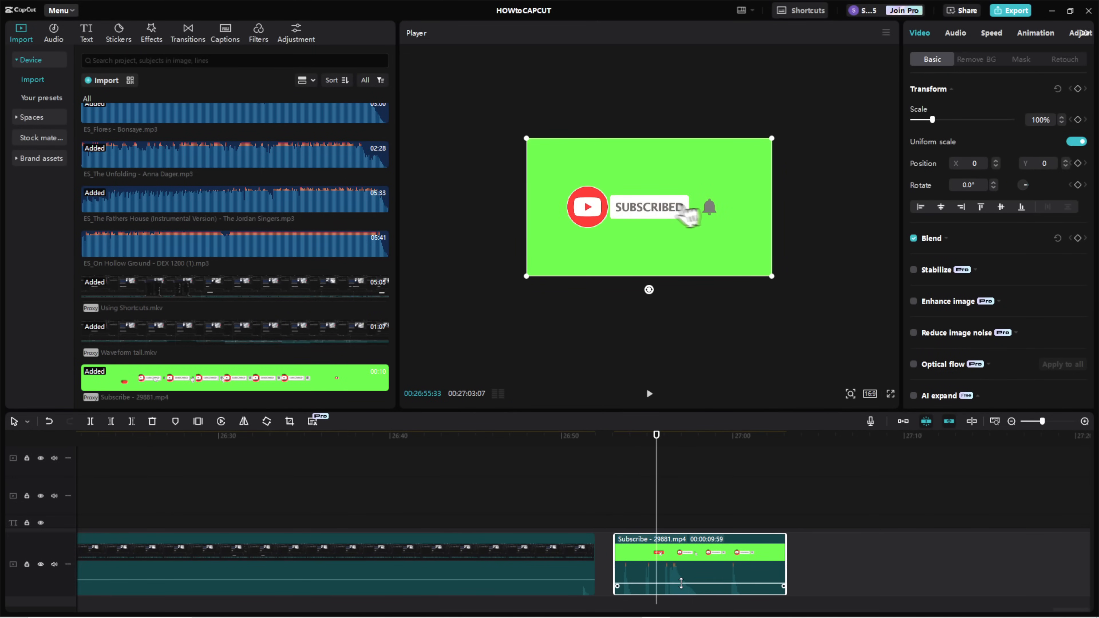